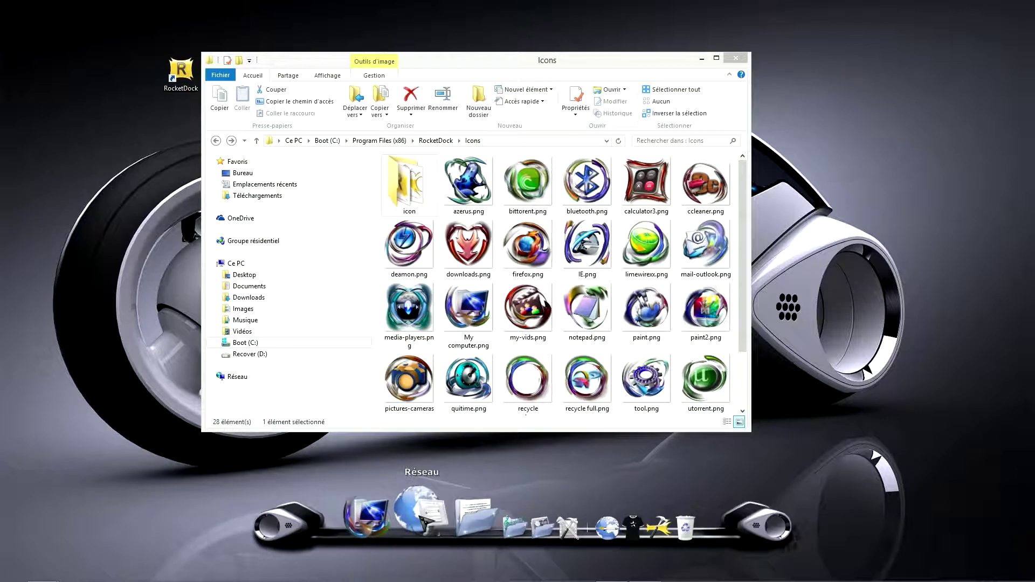
Give the Réseau dock shortcut the downloads.png icon and rename it téléchargements
{"action": "right_click", "coordinate": [421, 519]}
{"action": "left_click", "coordinate": [462, 423]}
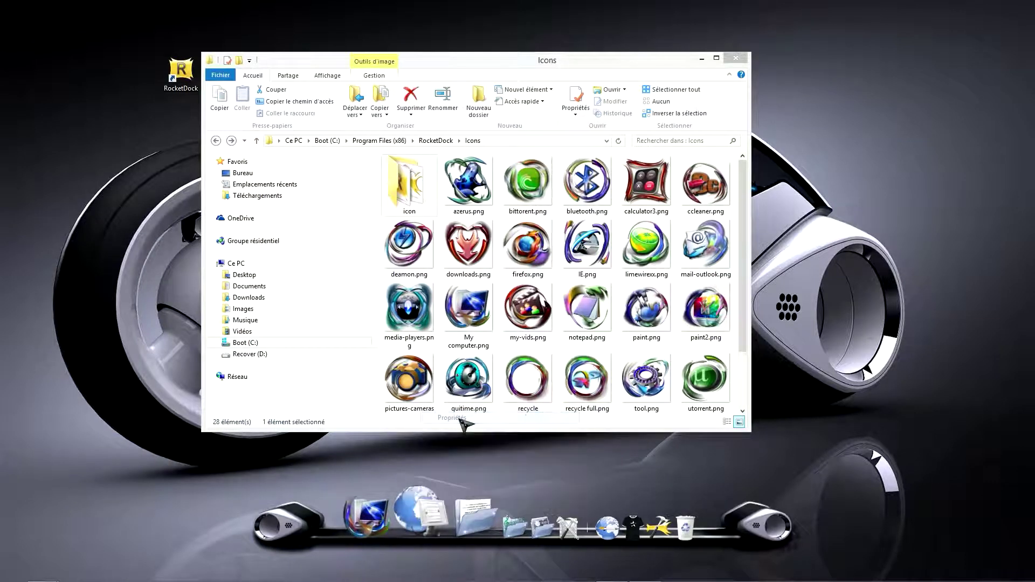
{"action": "left_click_drag", "start_coordinate": [550, 139], "coordinate": [295, 219]}
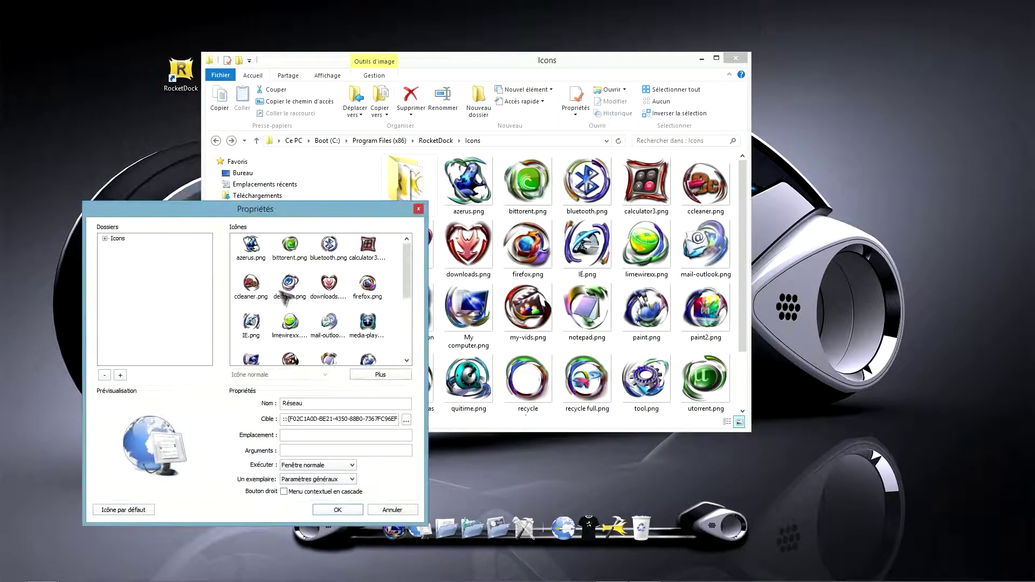
{"action": "left_click", "coordinate": [330, 289]}
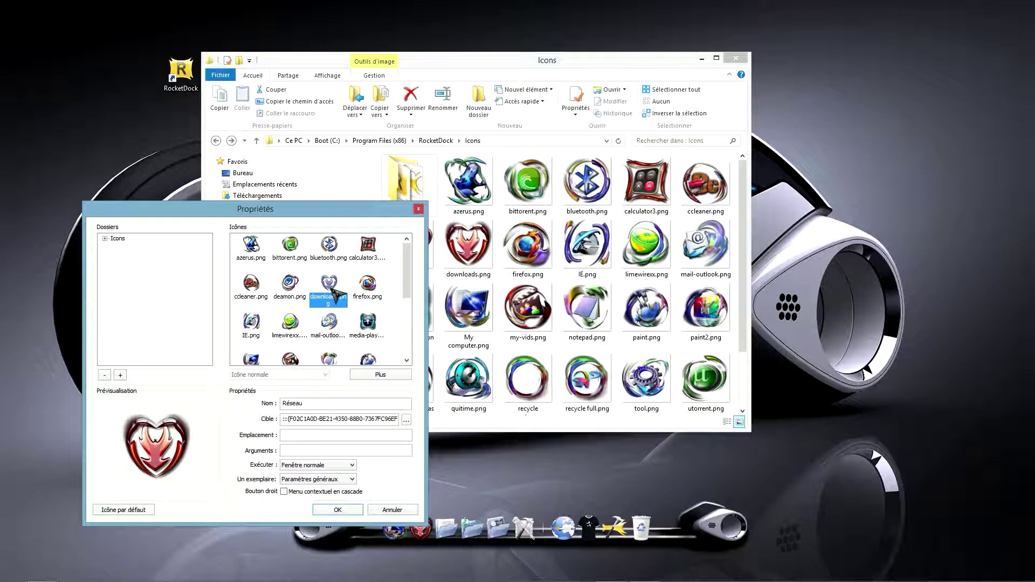
{"action": "left_click", "coordinate": [291, 405]}
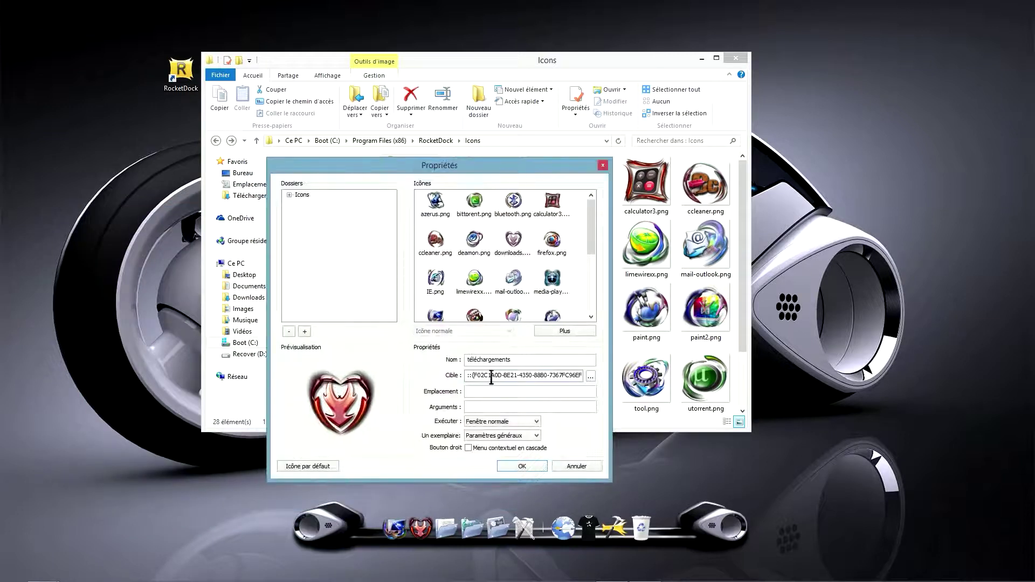
{"action": "left_click", "coordinate": [592, 377]}
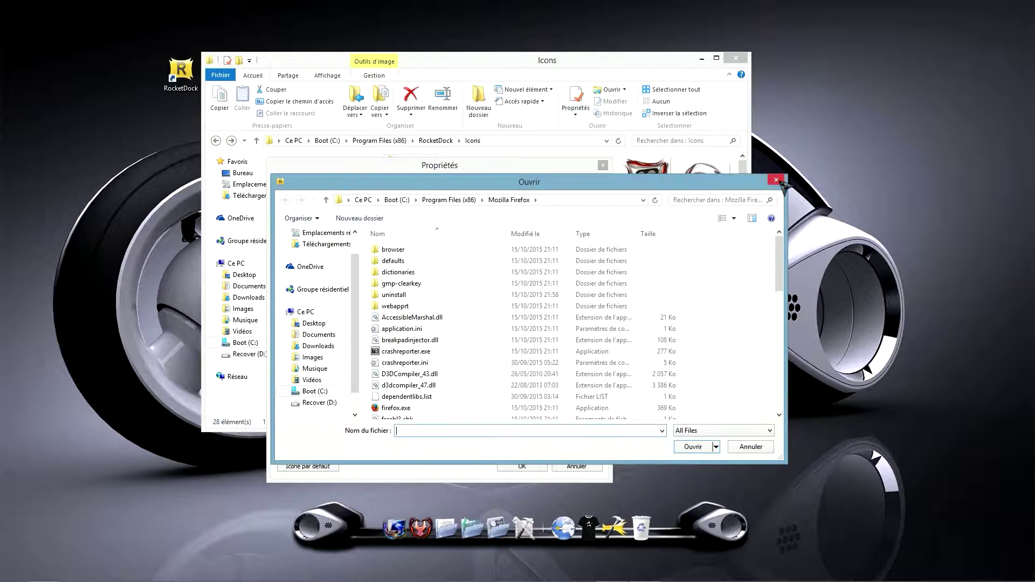
{"action": "left_click", "coordinate": [777, 180]}
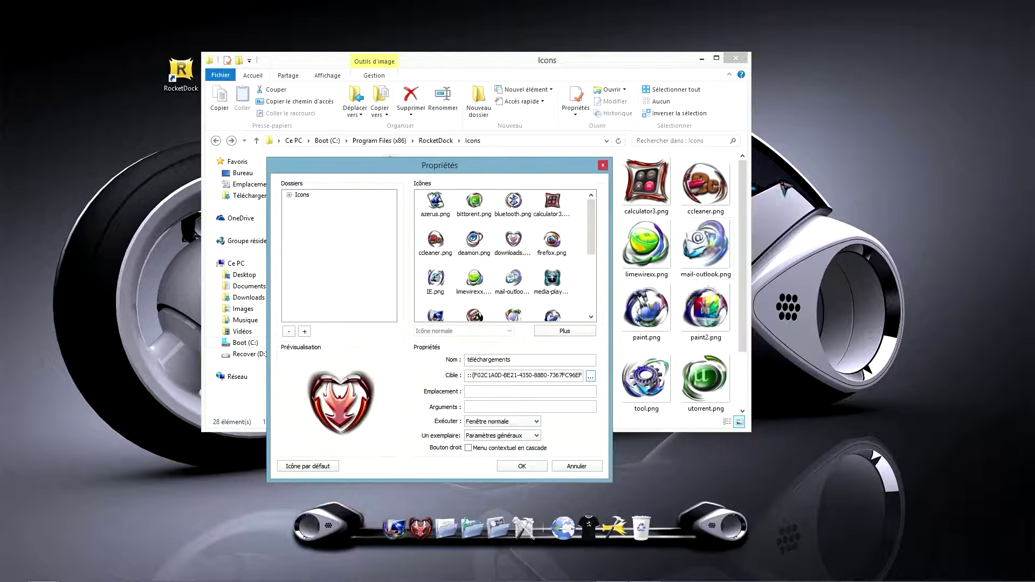
{"action": "left_click", "coordinate": [591, 377]}
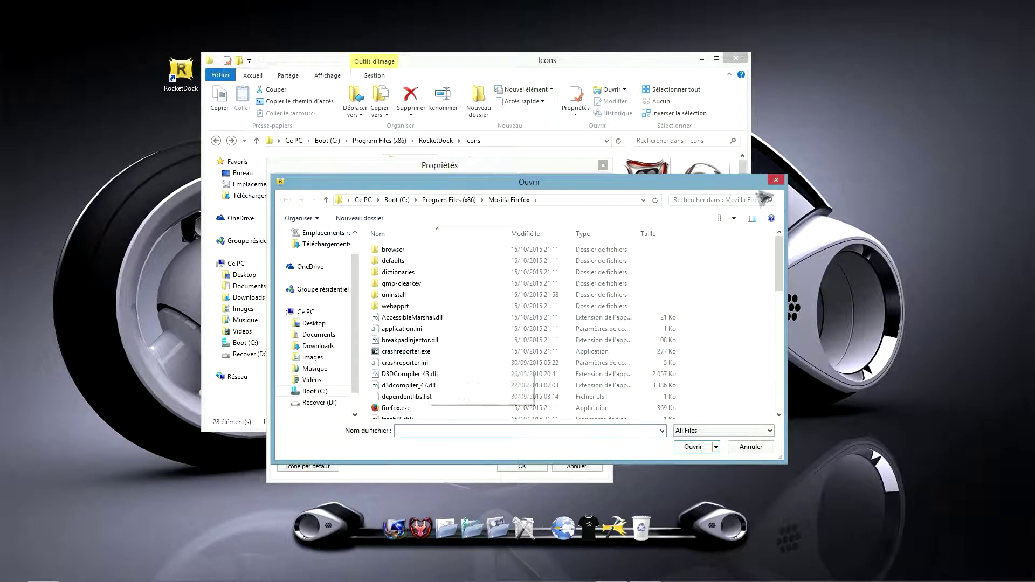
{"action": "left_click", "coordinate": [777, 180]}
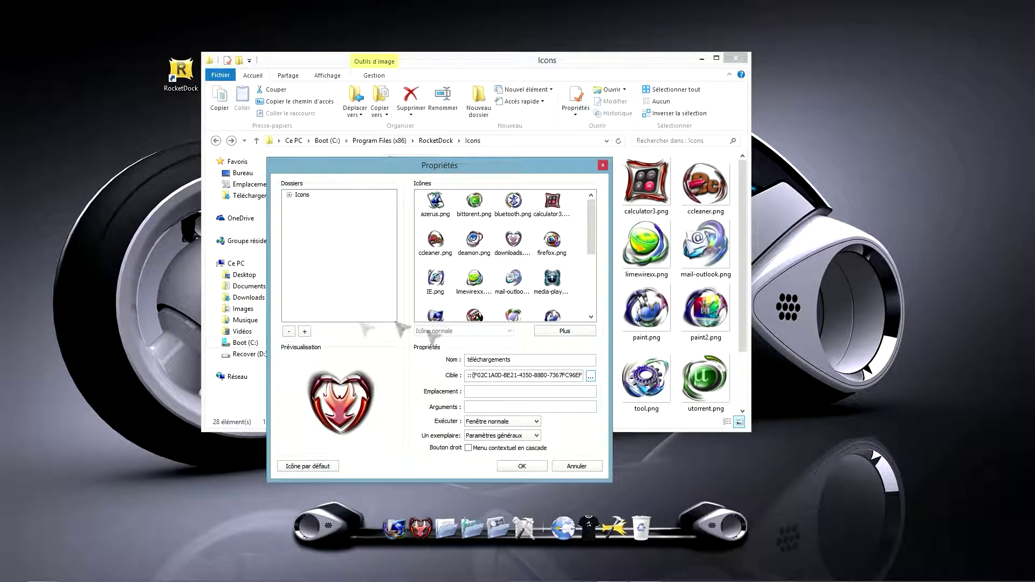
Open the user profile folder in a new file explorer window and arrange it beside the shortcut's properties
{"action": "right_click", "coordinate": [47, 575]}
{"action": "left_click", "coordinate": [53, 519]}
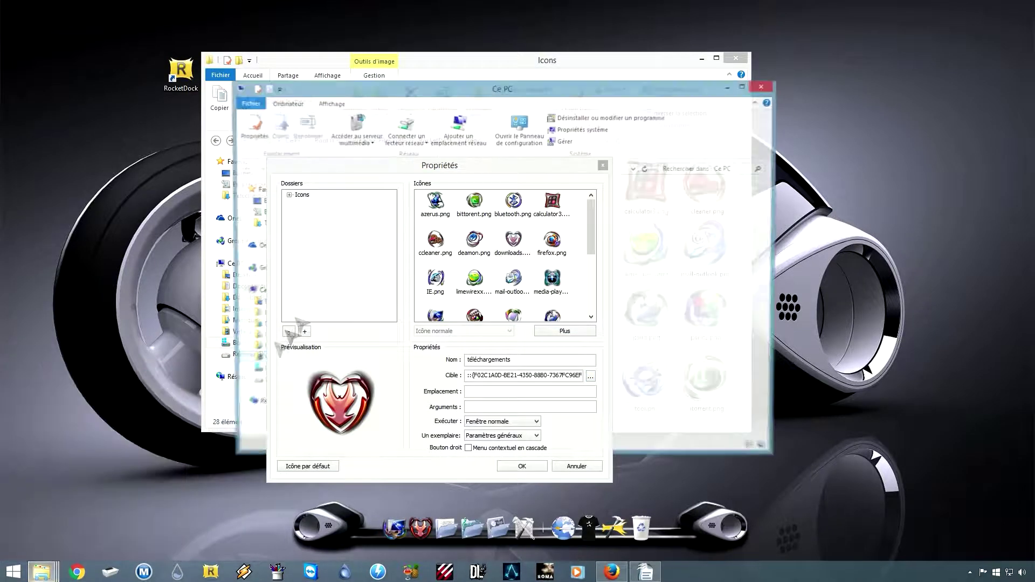
{"action": "left_click_drag", "start_coordinate": [448, 166], "coordinate": [311, 196]}
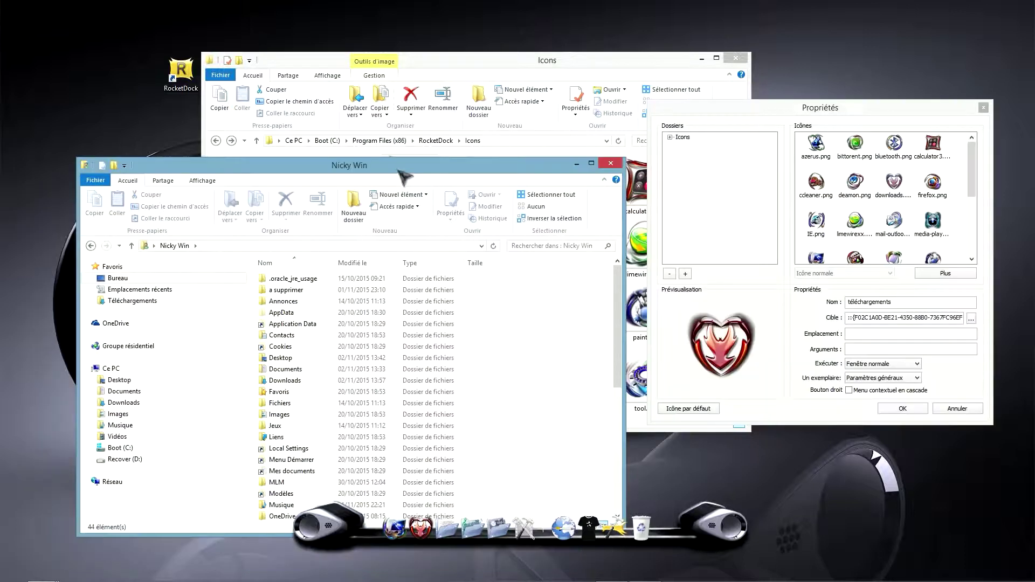
{"action": "left_click_drag", "start_coordinate": [399, 171], "coordinate": [354, 166]}
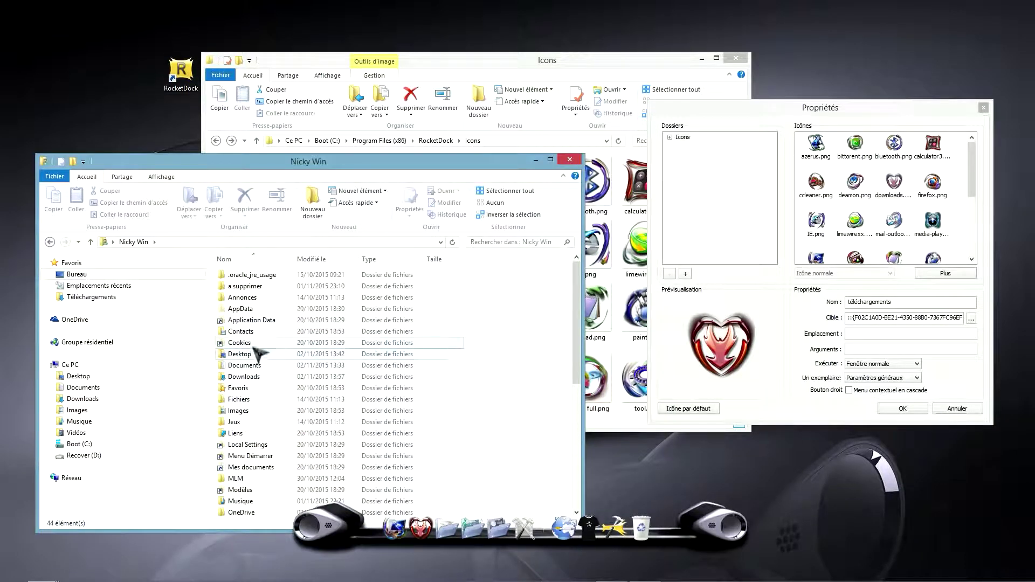
Copy the path of the Downloads folder and close the user profile window
{"action": "left_click", "coordinate": [262, 379]}
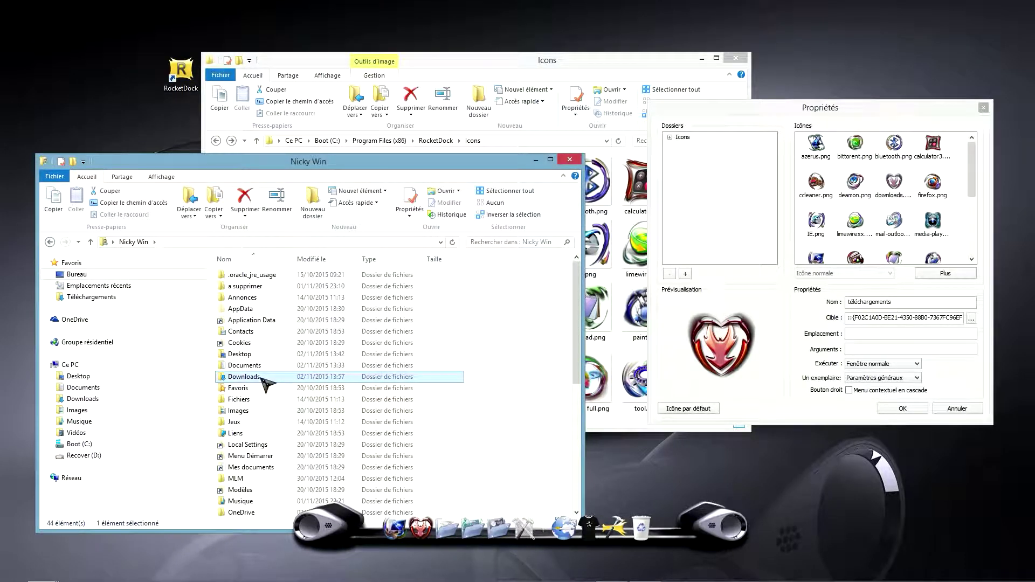
{"action": "left_click", "coordinate": [55, 177]}
{"action": "left_click", "coordinate": [88, 178]}
{"action": "left_click", "coordinate": [127, 178]}
{"action": "left_click", "coordinate": [160, 177]}
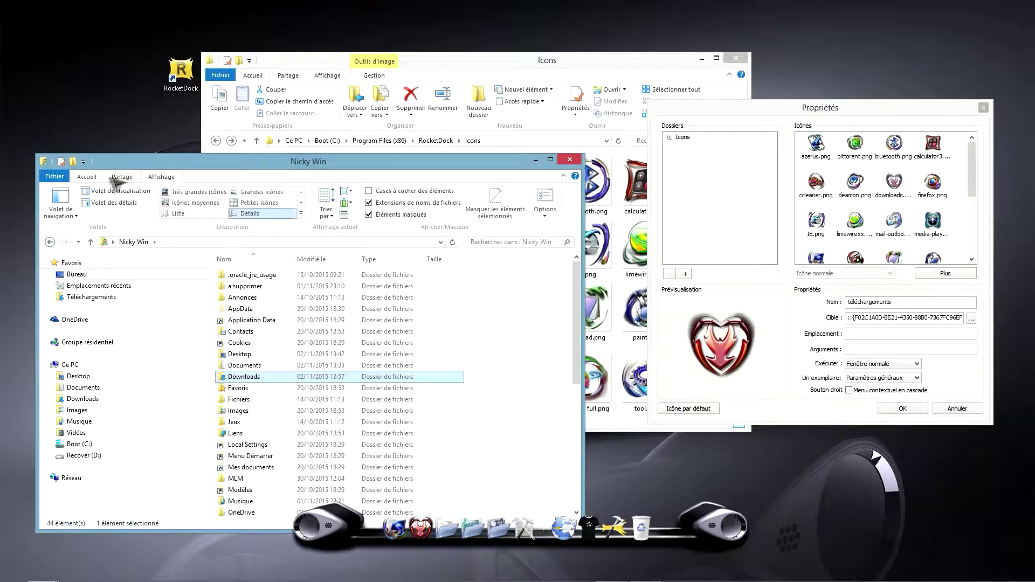
{"action": "left_click", "coordinate": [88, 178]}
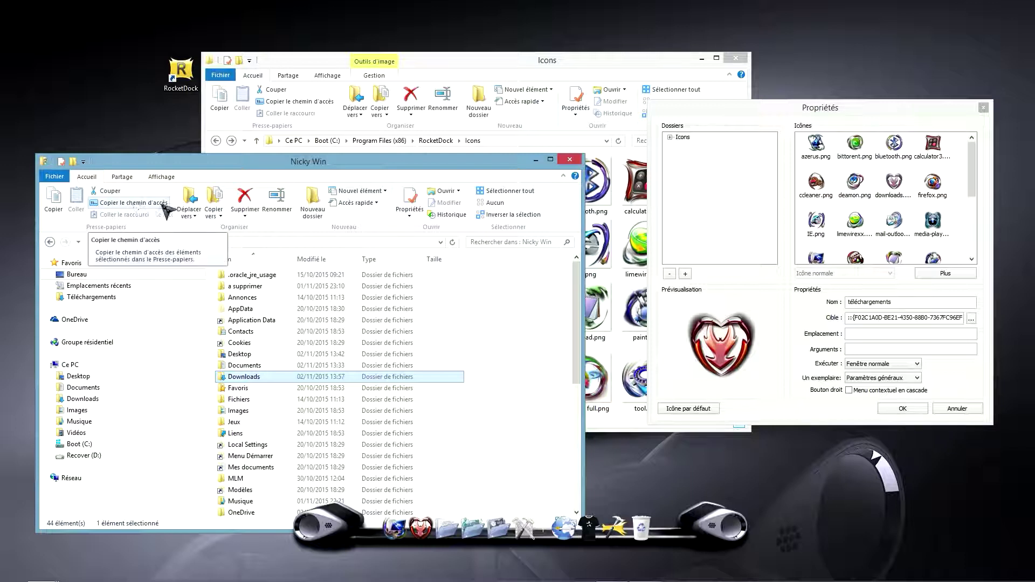
{"action": "left_click", "coordinate": [132, 203]}
{"action": "left_click", "coordinate": [570, 159]}
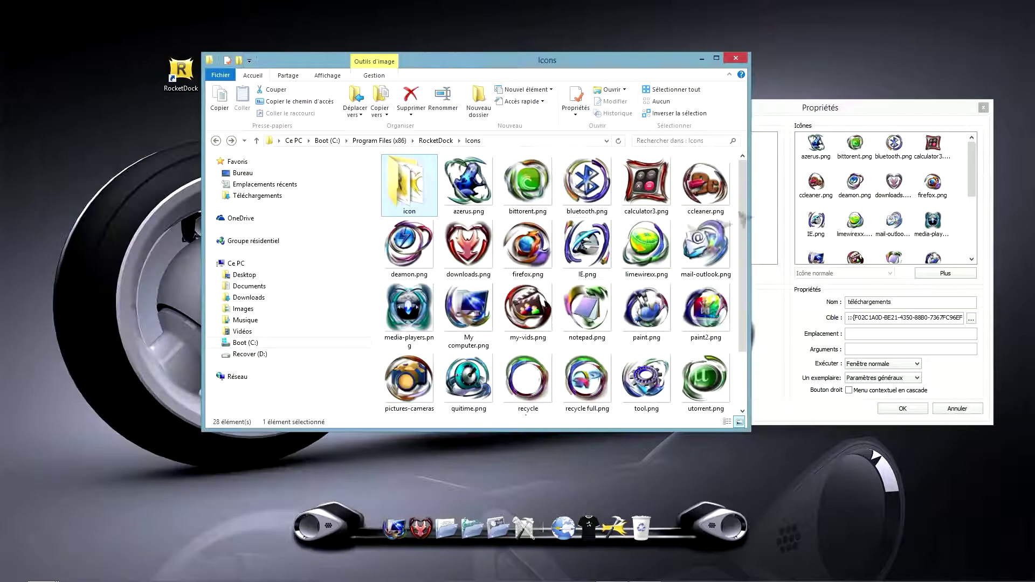
Replace the téléchargements shortcut's target with the copied Downloads folder path and save the properties
{"action": "left_click_drag", "start_coordinate": [804, 112], "coordinate": [320, 123]}
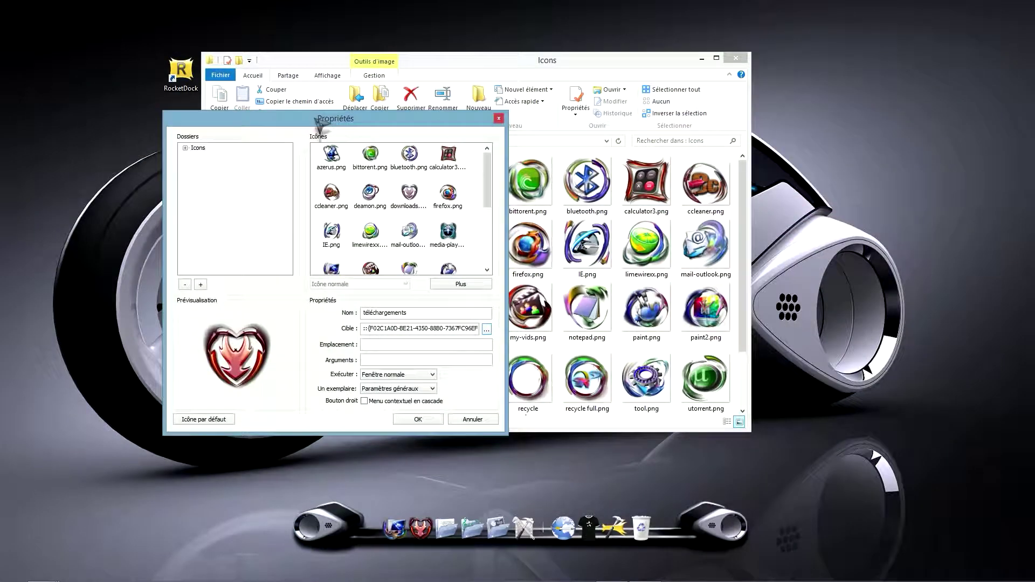
{"action": "left_click_drag", "start_coordinate": [361, 329], "coordinate": [517, 339]}
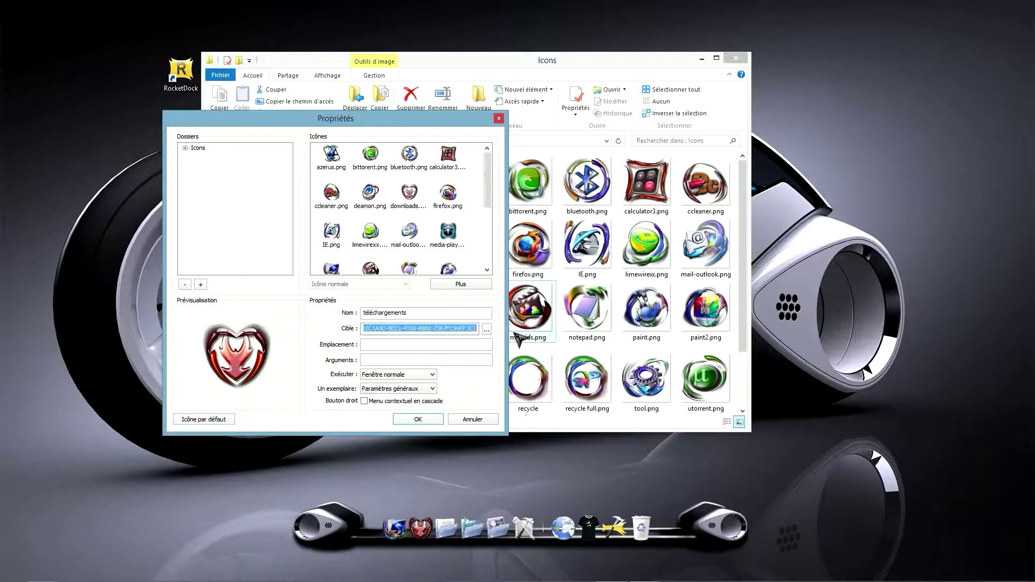
{"action": "key", "text": "Delete"}
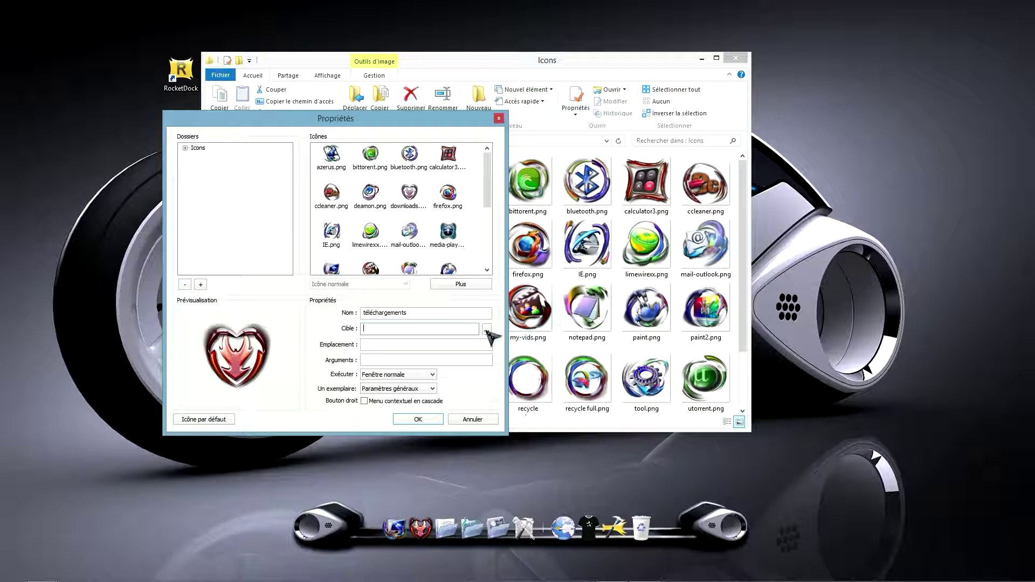
{"action": "right_click", "coordinate": [393, 329]}
{"action": "left_click", "coordinate": [413, 378]}
{"action": "left_click", "coordinate": [420, 420]}
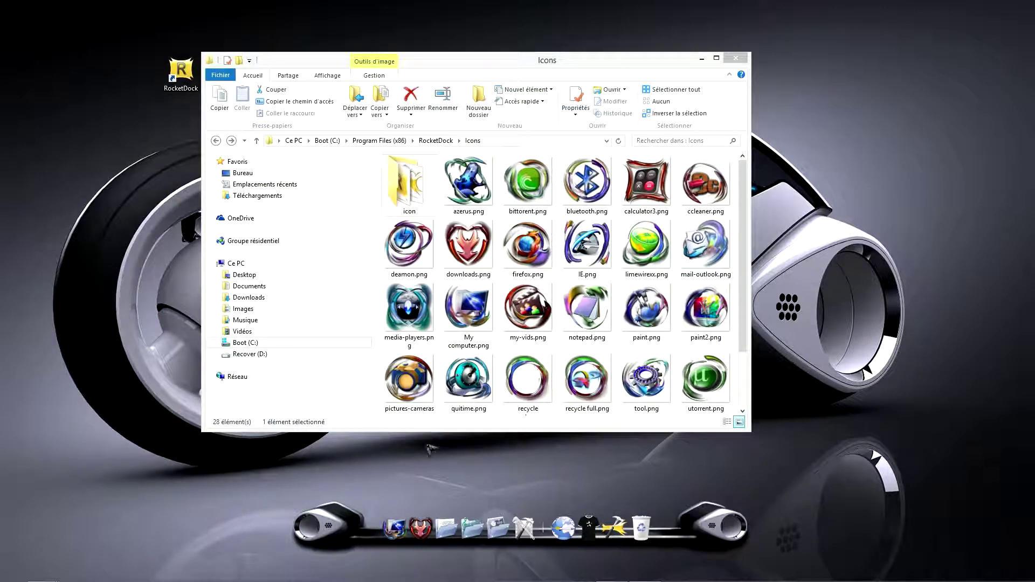
Test the téléchargements dock shortcut and close the folder window it opens
{"action": "left_click", "coordinate": [426, 520]}
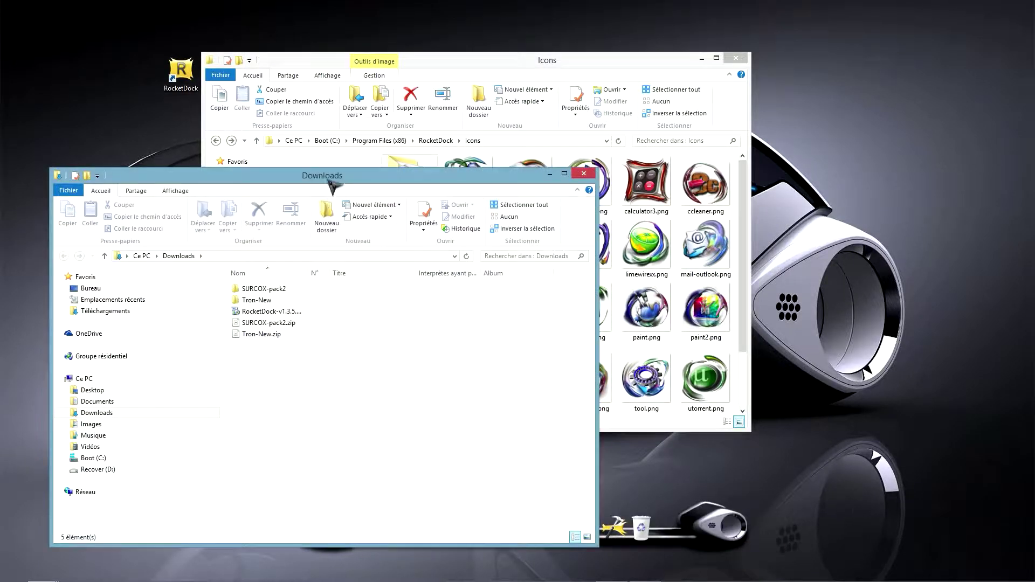
{"action": "left_click_drag", "start_coordinate": [331, 183], "coordinate": [461, 175]}
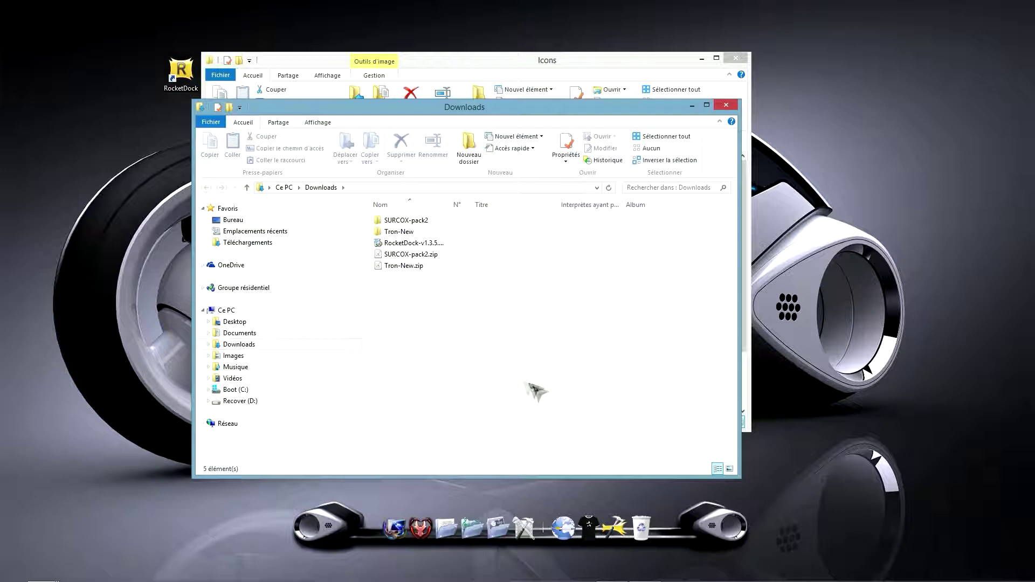
{"action": "left_click", "coordinate": [726, 105]}
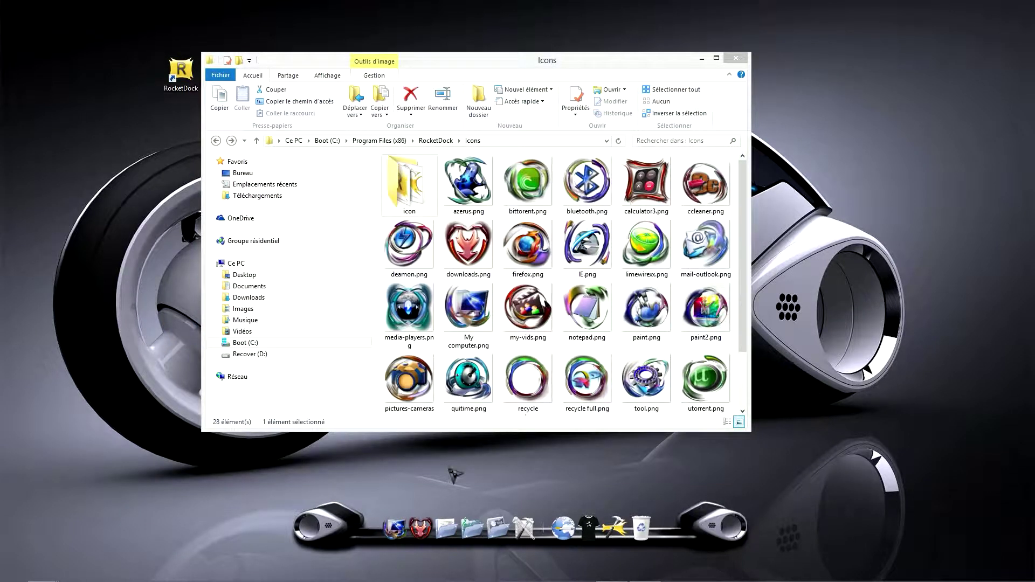
Move the Icons window clear of the dock, then quit RocketDock and start it again
{"action": "left_click_drag", "start_coordinate": [552, 67], "coordinate": [495, 53]}
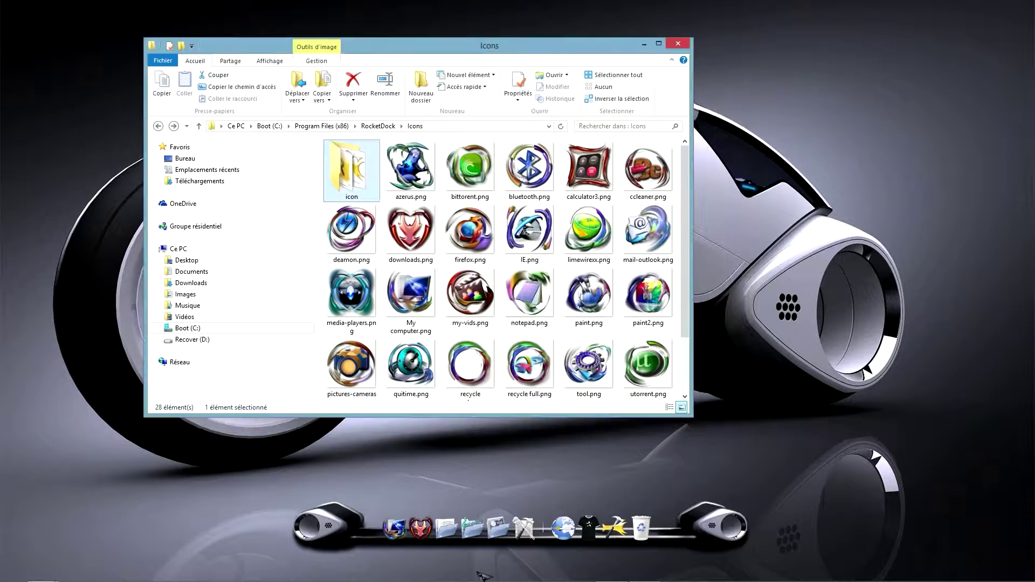
{"action": "right_click", "coordinate": [448, 521]}
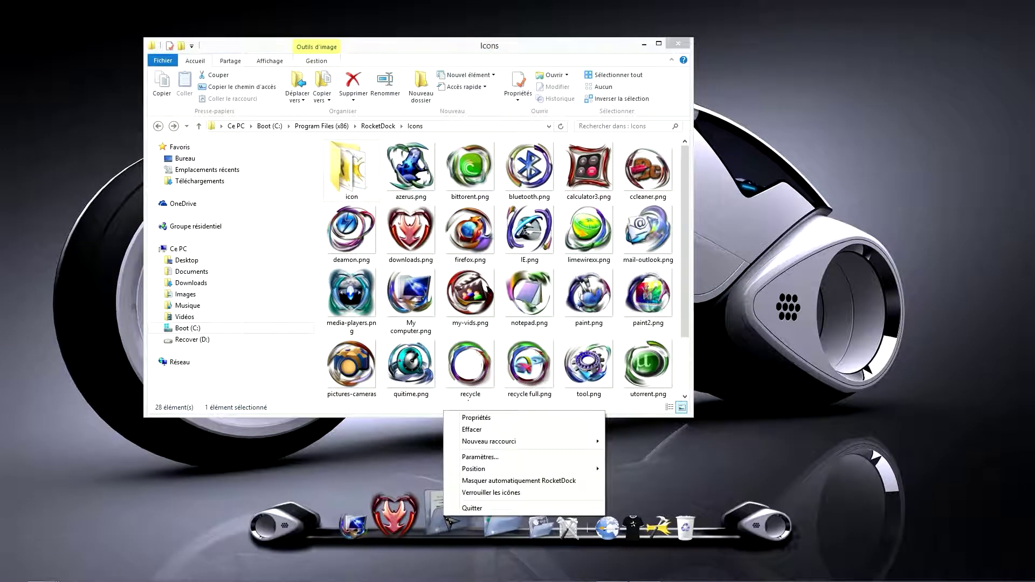
{"action": "left_click", "coordinate": [469, 508]}
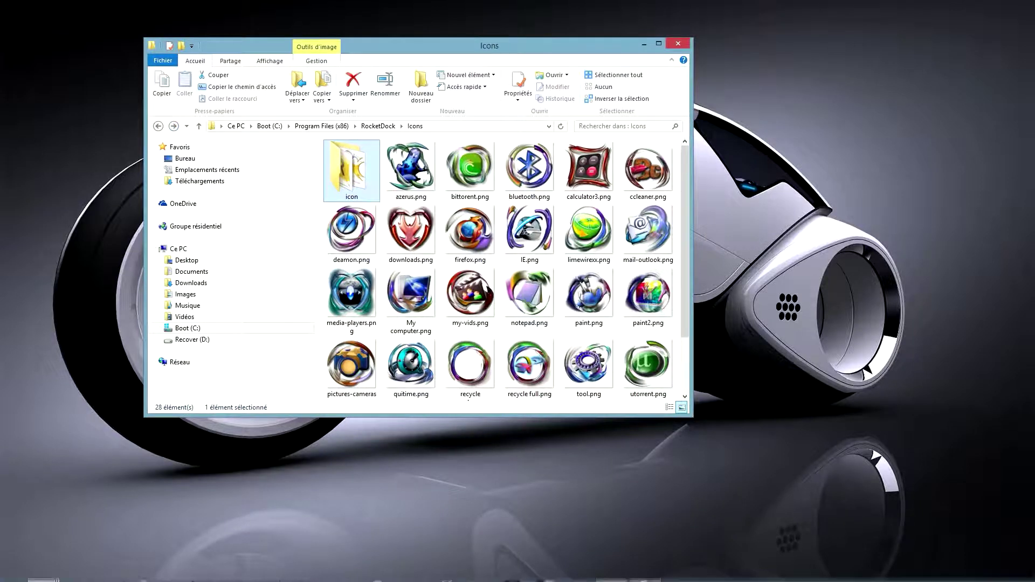
{"action": "mouse_move", "coordinate": [131, 579]}
{"action": "left_click", "coordinate": [210, 570]}
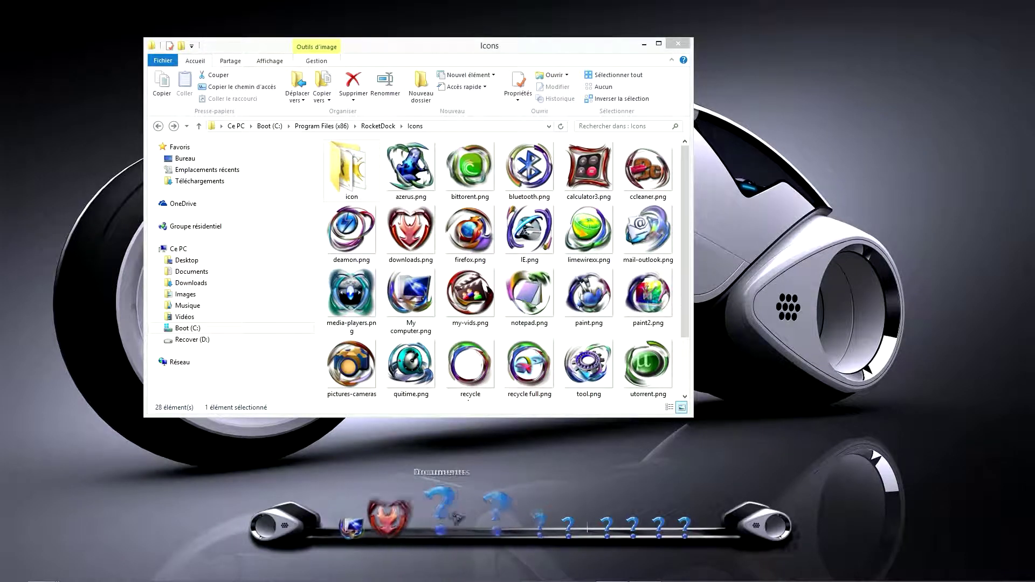
Remove the question-mark shortcuts from the dock, starting with Documents and keeping only the last one
{"action": "right_click", "coordinate": [453, 515]}
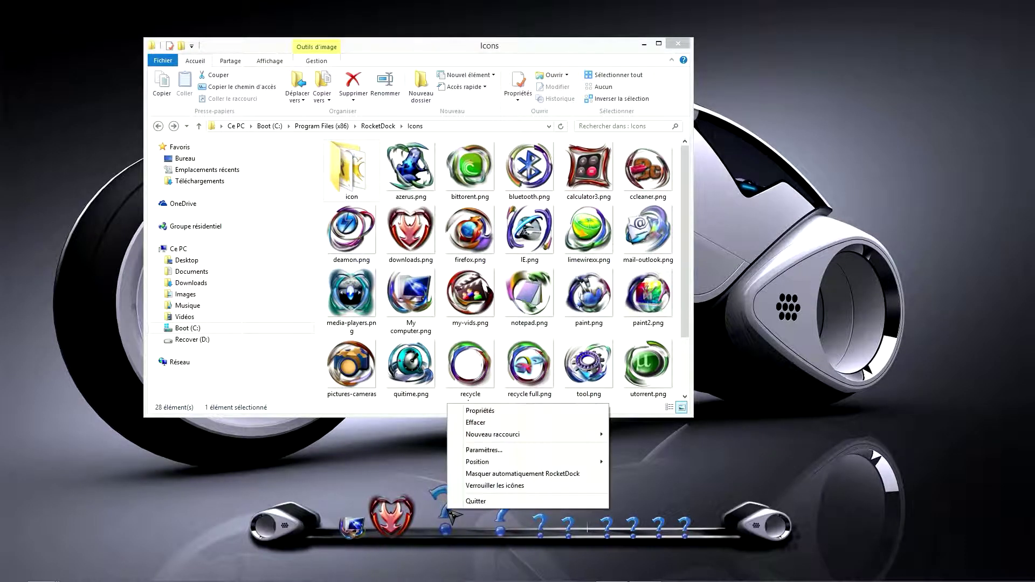
{"action": "left_click", "coordinate": [475, 423]}
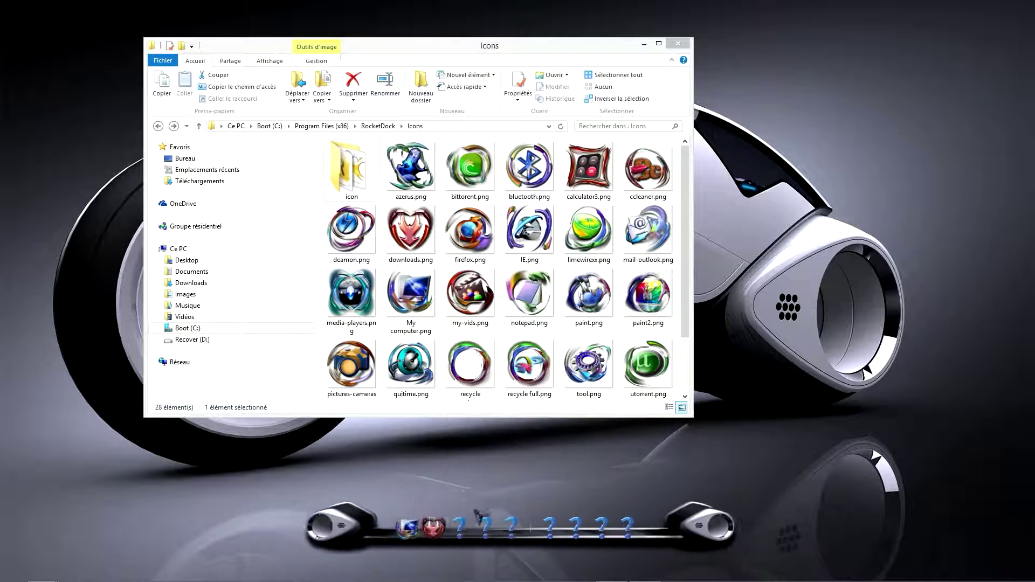
{"action": "right_click", "coordinate": [461, 526]}
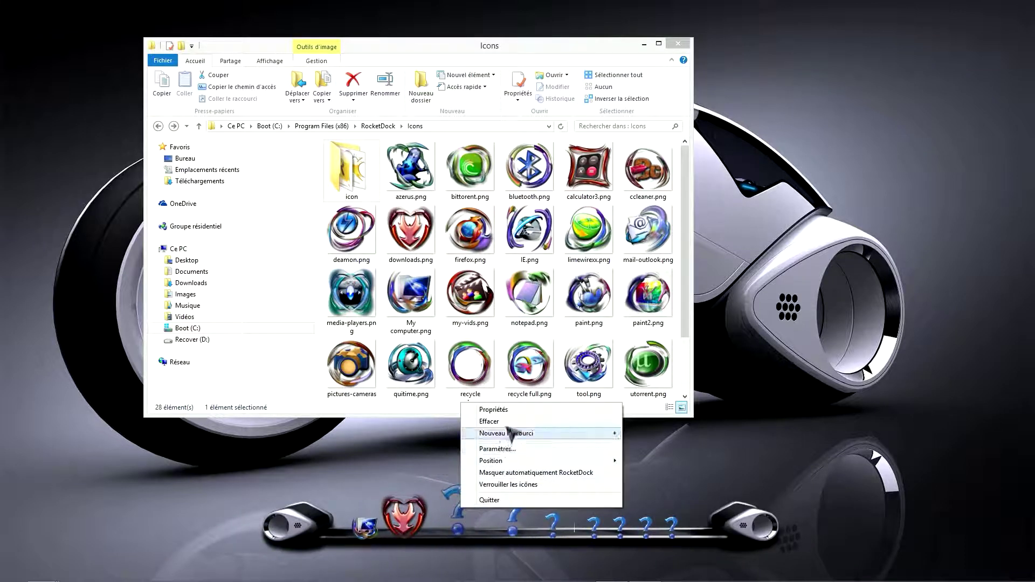
{"action": "left_click", "coordinate": [475, 420]}
{"action": "right_click", "coordinate": [464, 515]}
{"action": "left_click", "coordinate": [493, 427]}
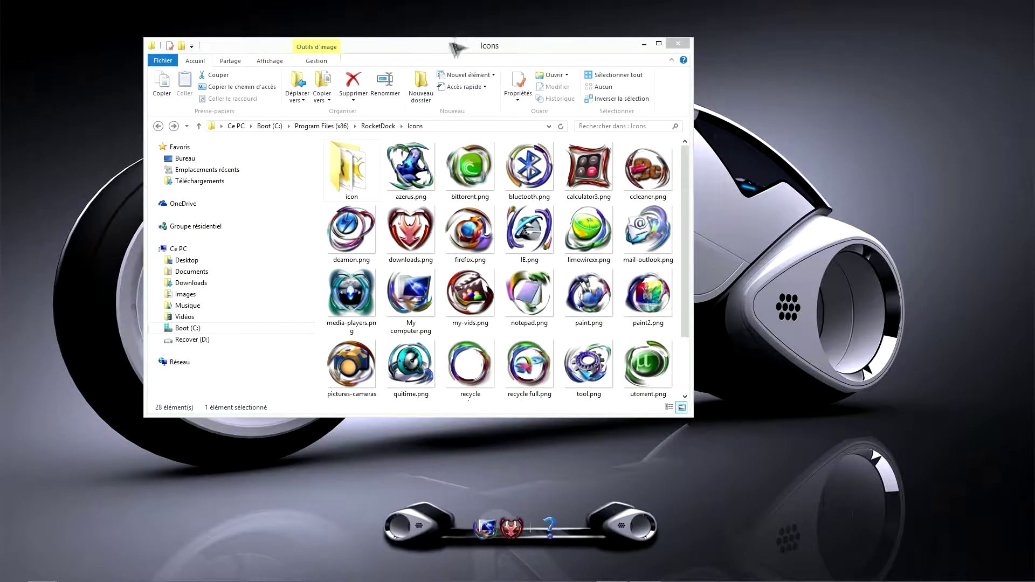
Add the azerus, bittorent, IE, quitime, pictures-cameras, windowws, zip-rar and recycle empty images from the Icons folder to the dock
{"action": "left_click_drag", "start_coordinate": [404, 49], "coordinate": [464, 75]}
{"action": "left_click", "coordinate": [475, 194]}
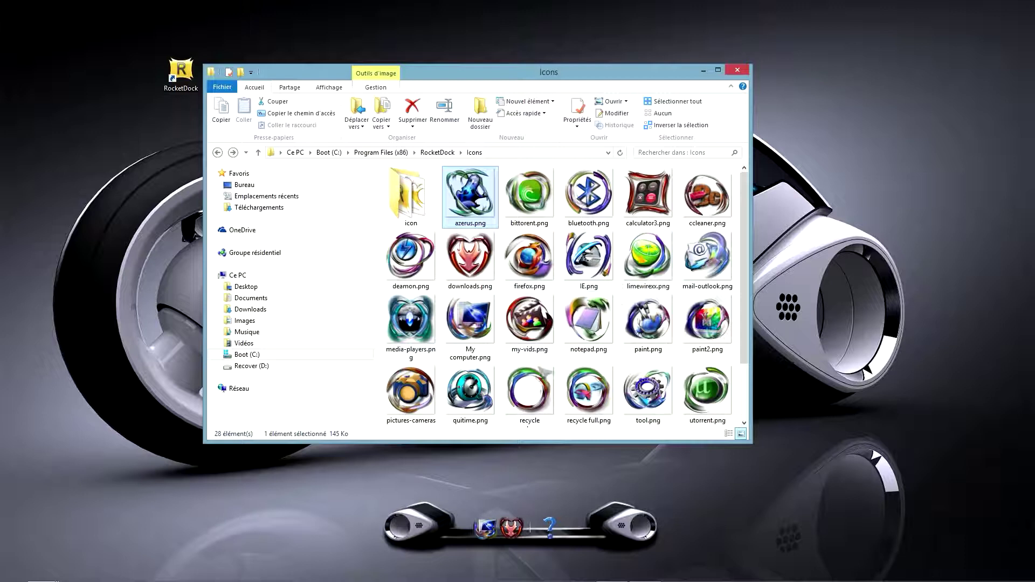
{"action": "left_click_drag", "start_coordinate": [471, 197], "coordinate": [517, 530]}
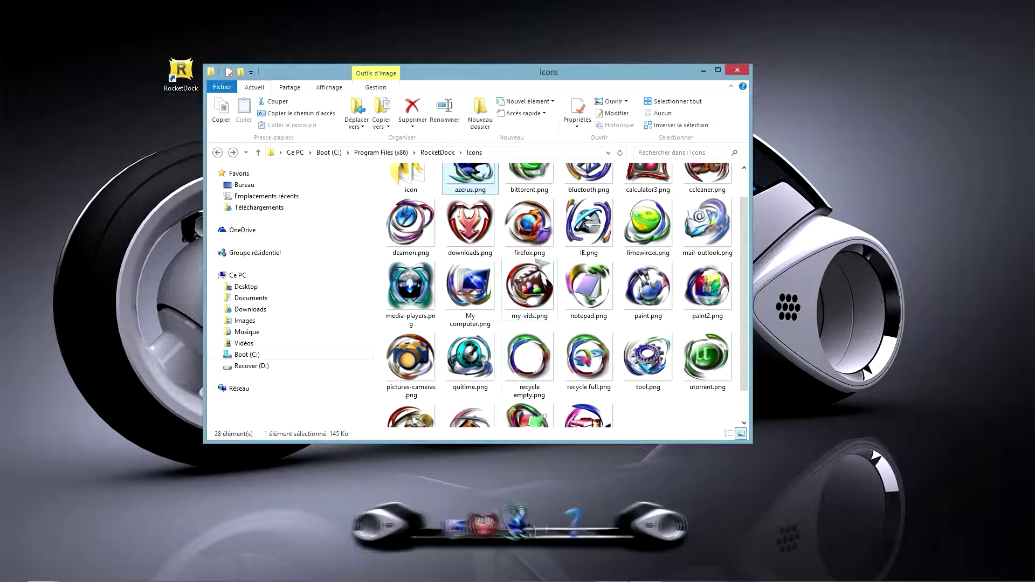
{"action": "left_click_drag", "start_coordinate": [529, 180], "coordinate": [526, 538]}
{"action": "left_click_drag", "start_coordinate": [587, 231], "coordinate": [584, 259]}
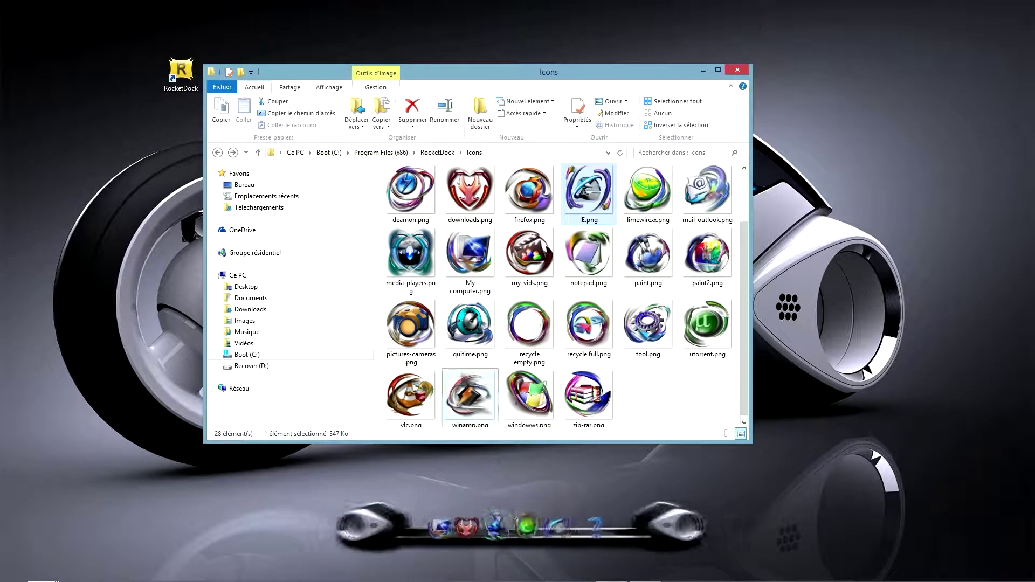
{"action": "left_click_drag", "start_coordinate": [529, 323], "coordinate": [636, 532]}
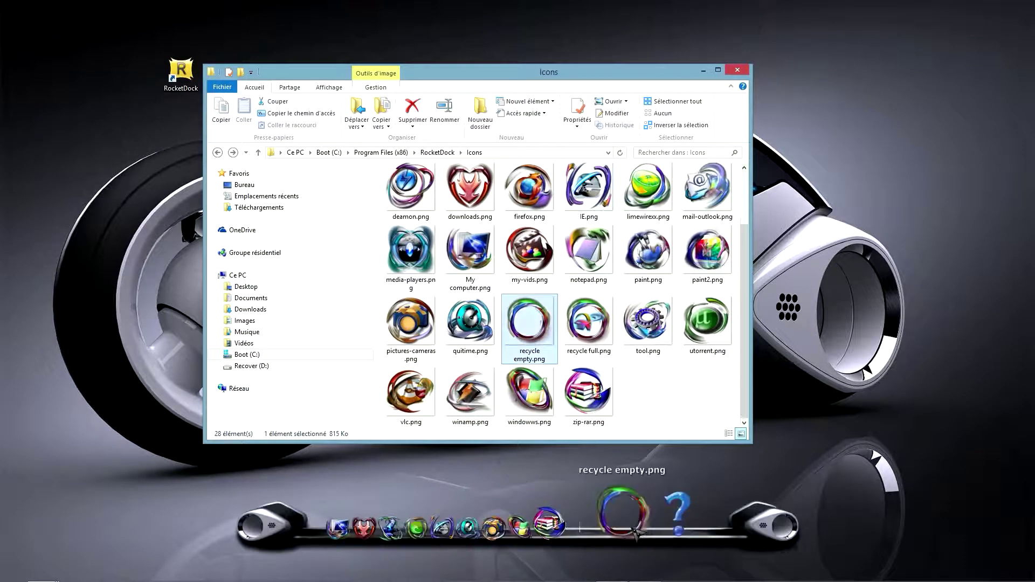
{"action": "right_click", "coordinate": [637, 532]}
{"action": "left_click", "coordinate": [661, 441]}
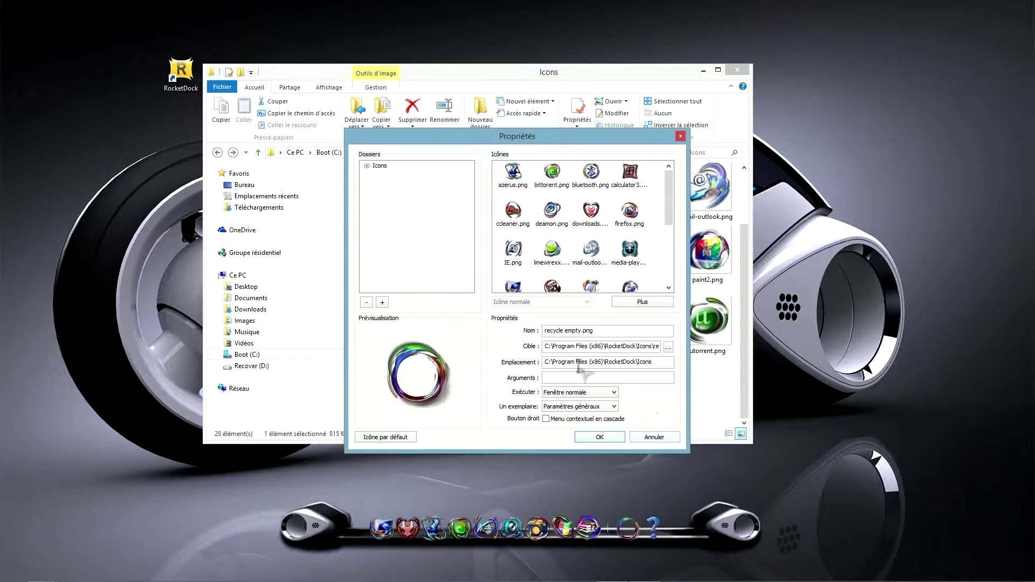
{"action": "left_click_drag", "start_coordinate": [544, 350], "coordinate": [634, 347]}
{"action": "left_click", "coordinate": [681, 136]}
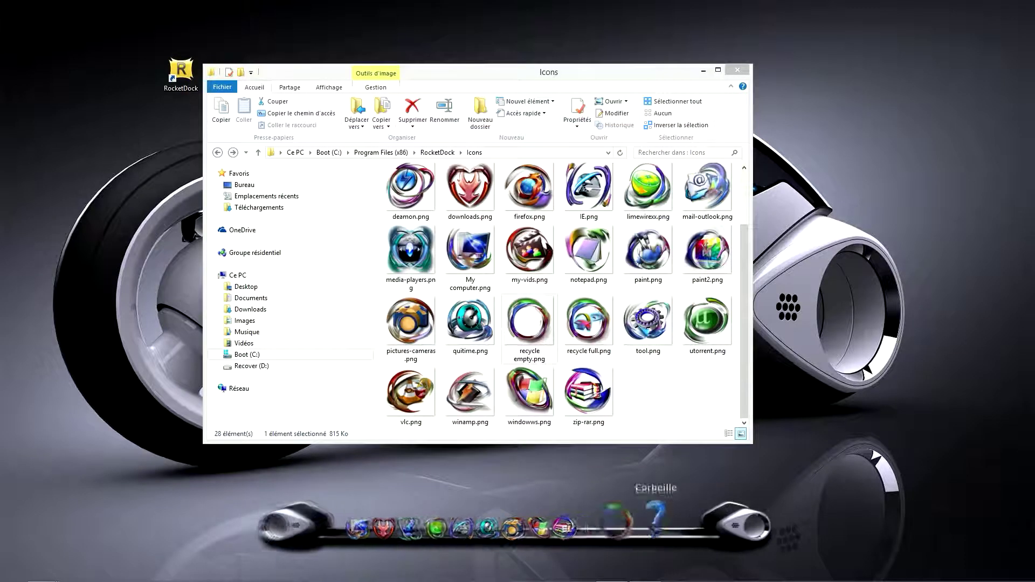
Copy the full target of the question-mark Corbeille shortcut from its properties and close them without changes
{"action": "right_click", "coordinate": [659, 530]}
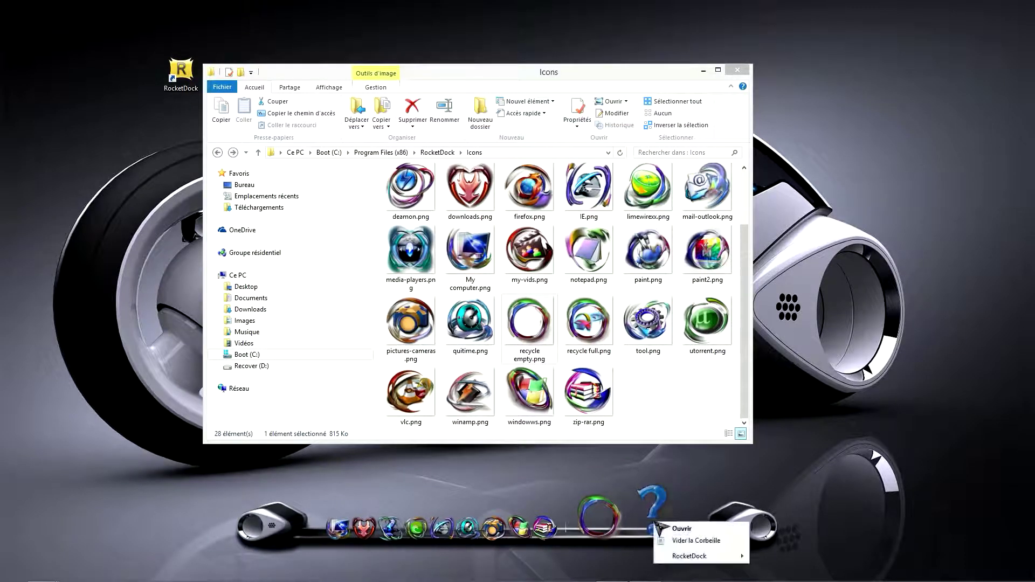
{"action": "mouse_move", "coordinate": [692, 556]}
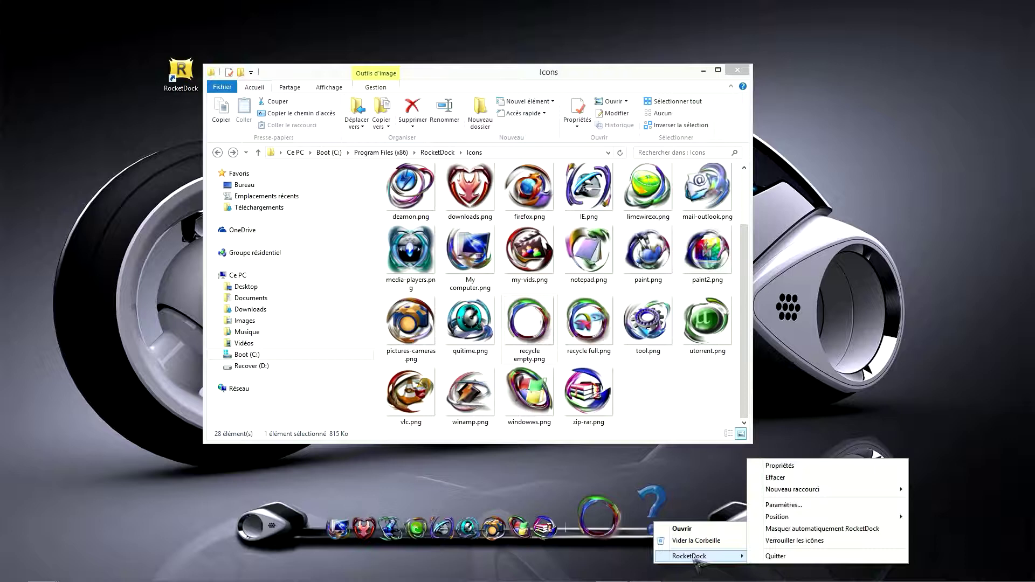
{"action": "left_click", "coordinate": [792, 465]}
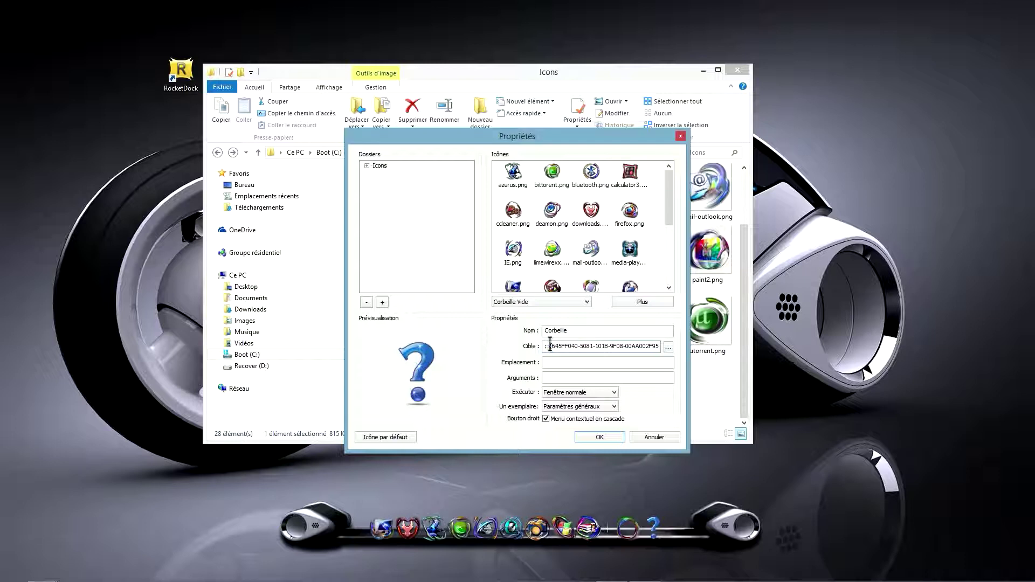
{"action": "left_click_drag", "start_coordinate": [545, 346], "coordinate": [799, 348]}
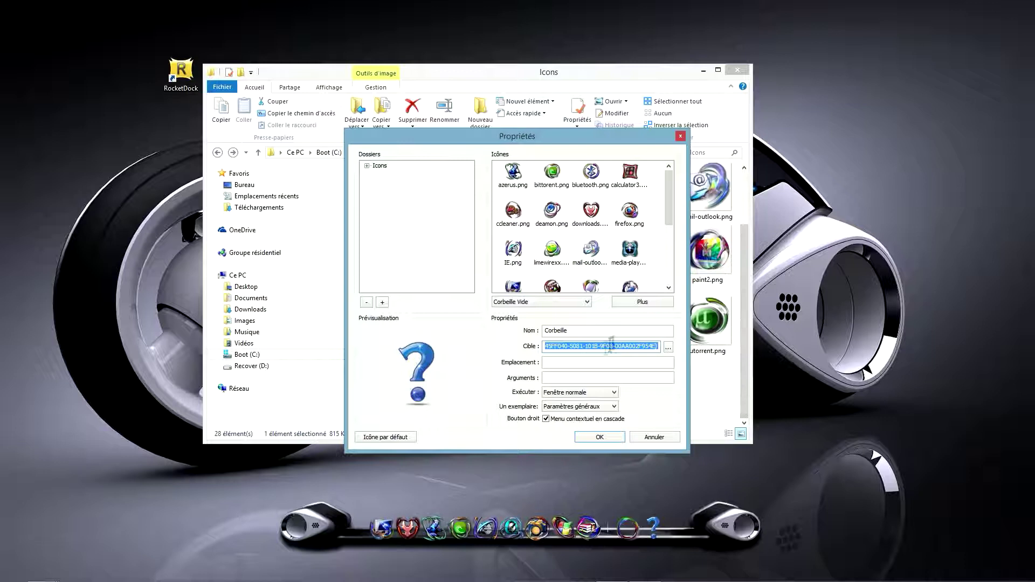
{"action": "left_click", "coordinate": [681, 136]}
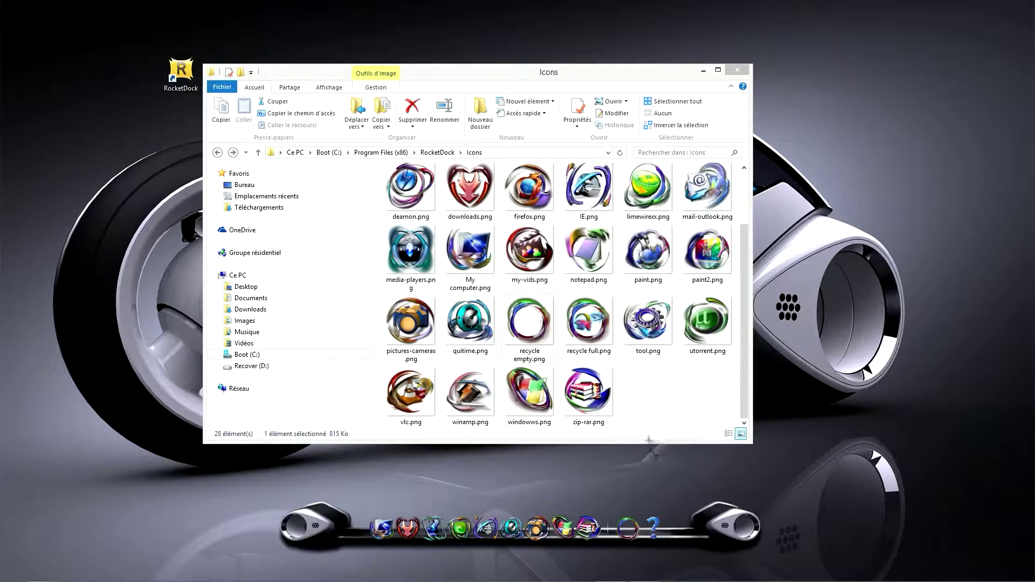
Rename the recycle empty.png dock shortcut as corbeille and replace its target with the copied Recycle Bin target
{"action": "right_click", "coordinate": [626, 526]}
{"action": "left_click", "coordinate": [684, 424]}
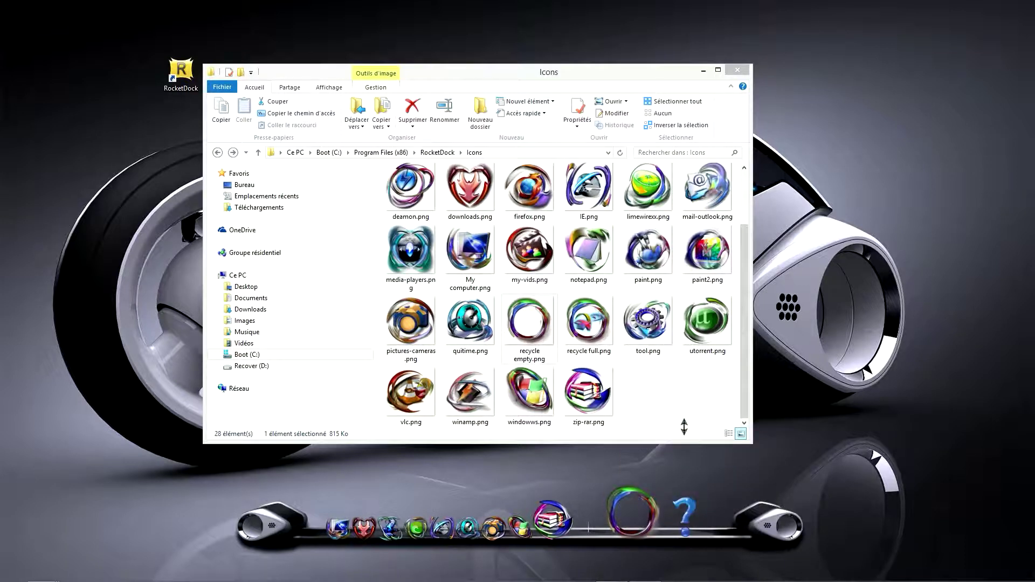
{"action": "left_click_drag", "start_coordinate": [606, 330], "coordinate": [525, 337]}
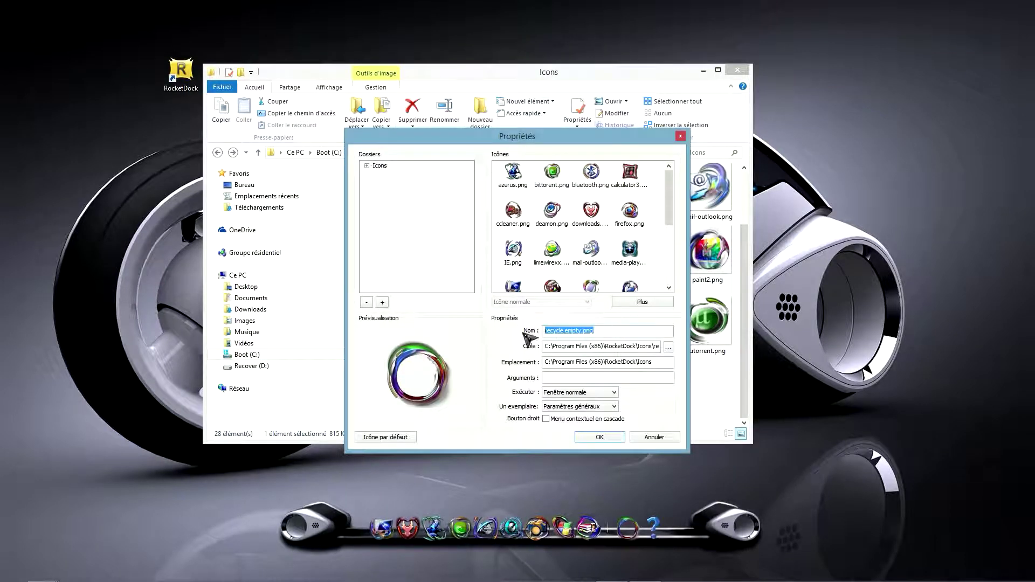
{"action": "type", "text": "corbeille"}
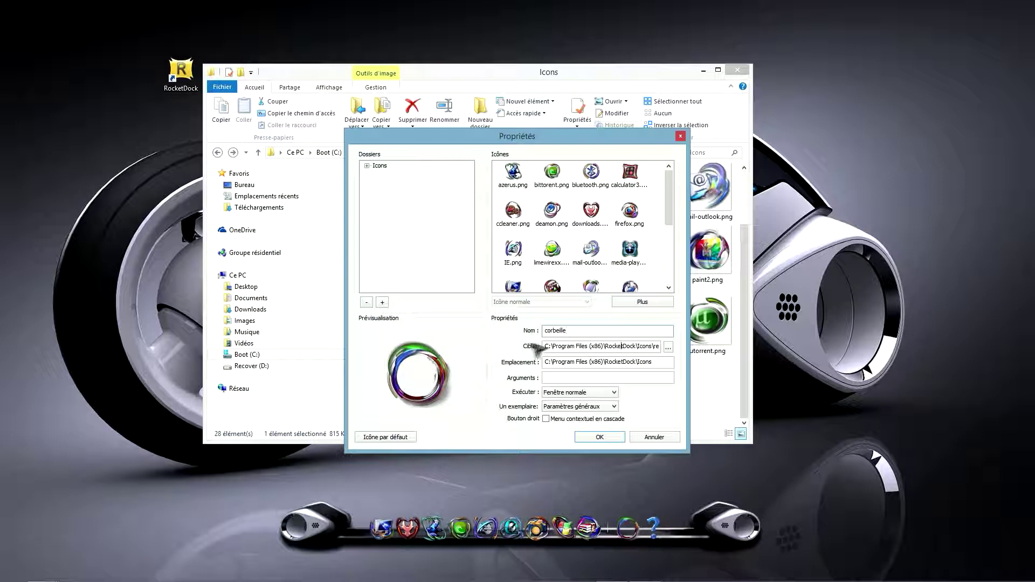
{"action": "left_click_drag", "start_coordinate": [545, 348], "coordinate": [751, 354]}
{"action": "key", "text": "ctrl+v"}
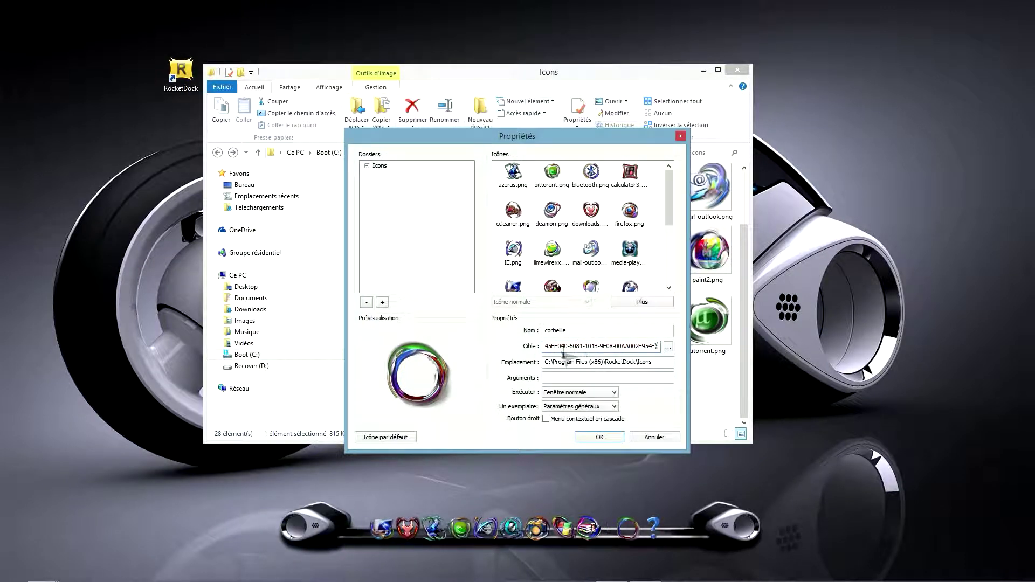
{"action": "left_click", "coordinate": [600, 439]}
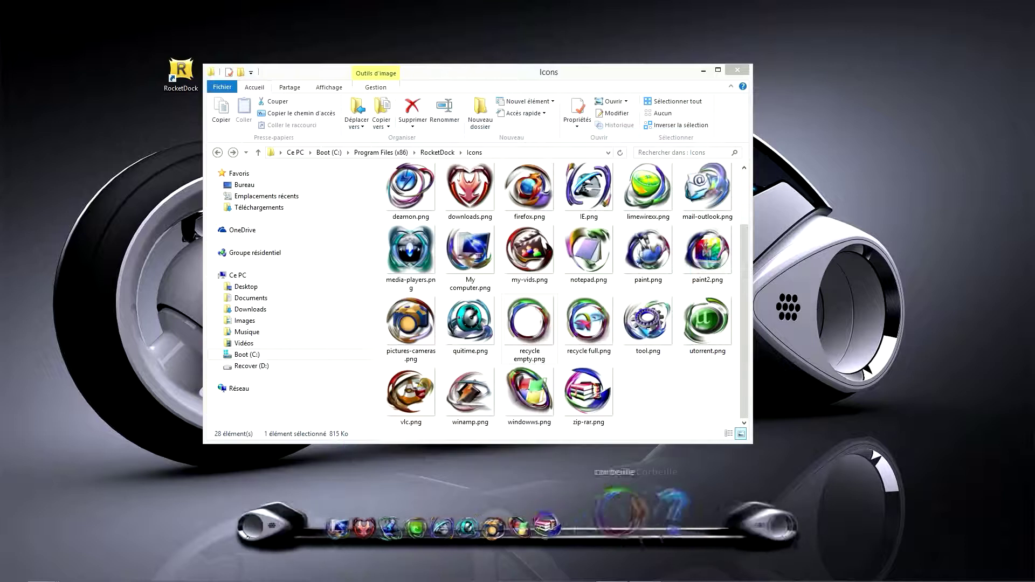
Remove the question-mark Corbeille shortcut from the dock and close the Icons folder window
{"action": "right_click", "coordinate": [659, 516]}
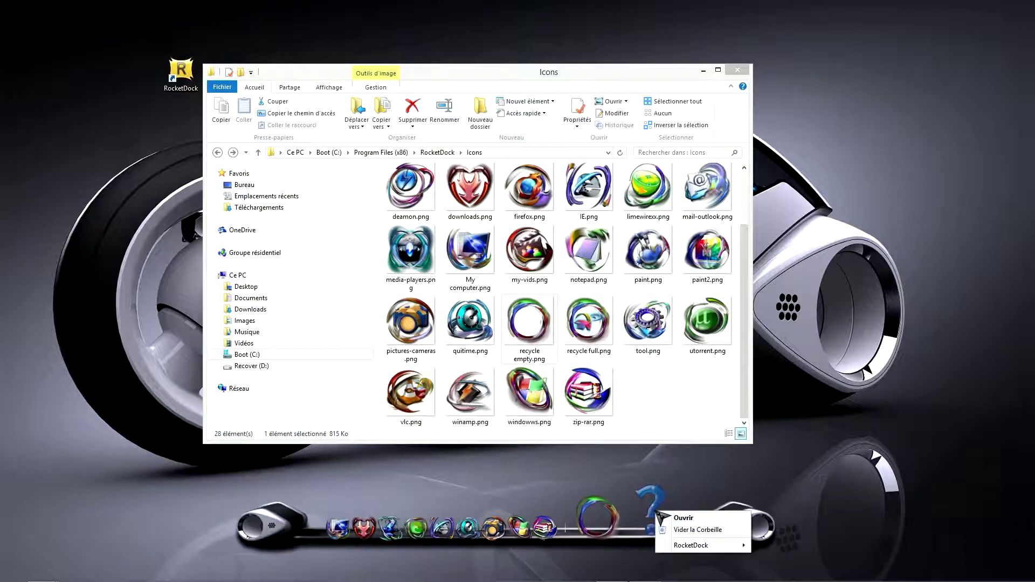
{"action": "mouse_move", "coordinate": [692, 545]}
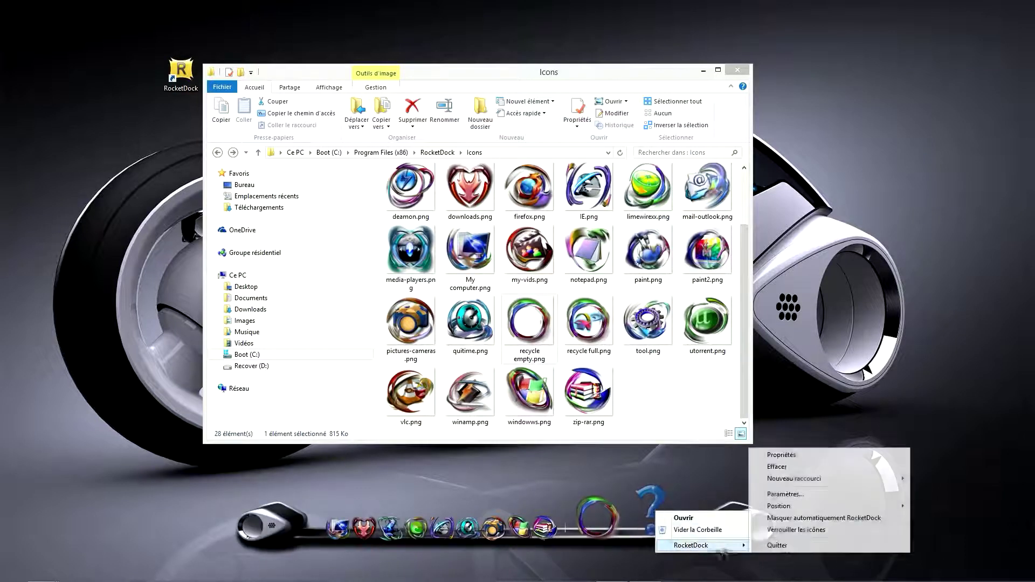
{"action": "left_click", "coordinate": [787, 468]}
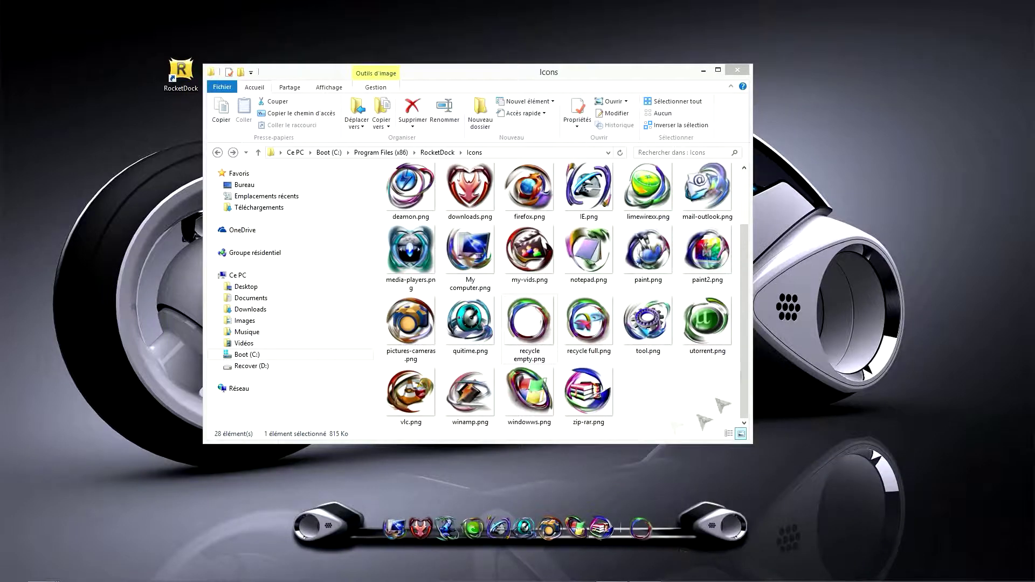
{"action": "left_click", "coordinate": [737, 70]}
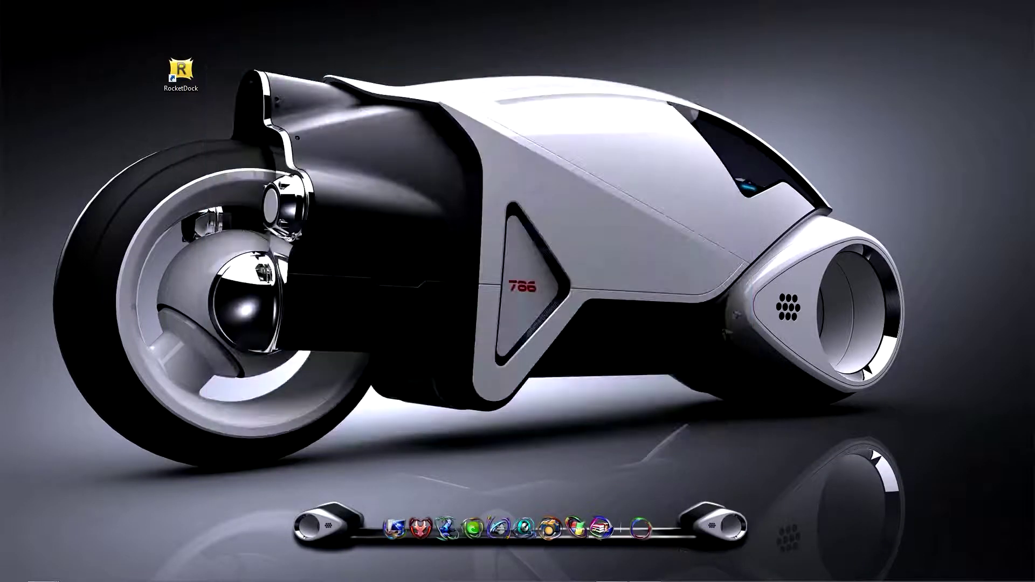
Open the Recycle Bin from the new corbeille dock shortcut, permanently delete its RocketDock folder and close the window
{"action": "left_click", "coordinate": [641, 528]}
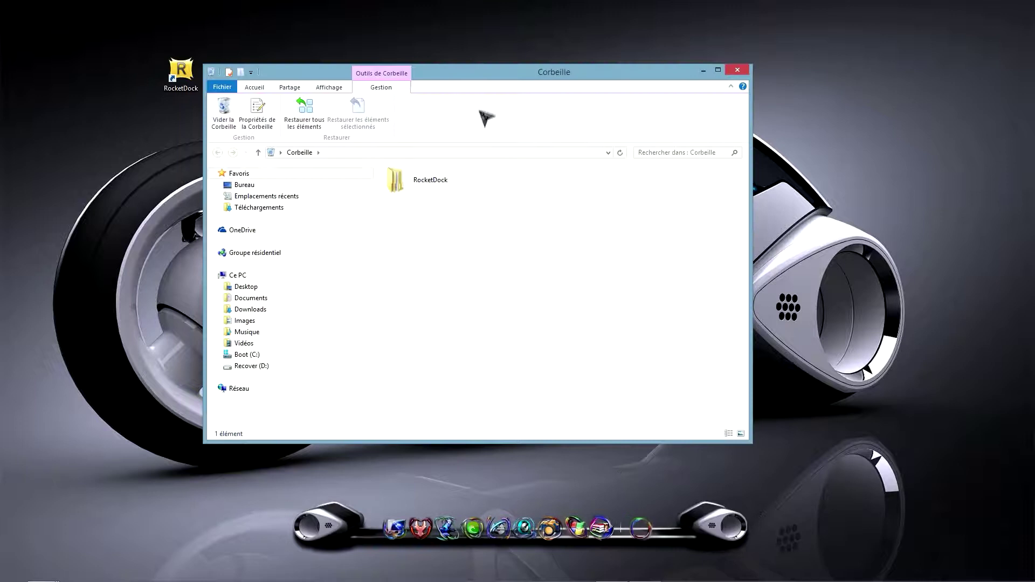
{"action": "left_click_drag", "start_coordinate": [471, 78], "coordinate": [501, 86]}
{"action": "left_click", "coordinate": [444, 196]}
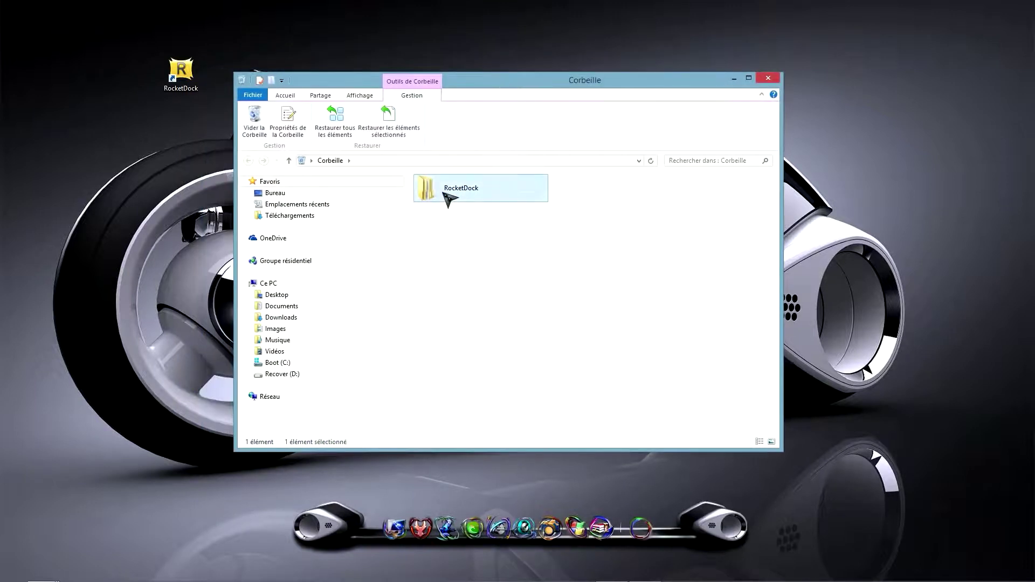
{"action": "key", "text": "Delete"}
{"action": "key", "text": "Return"}
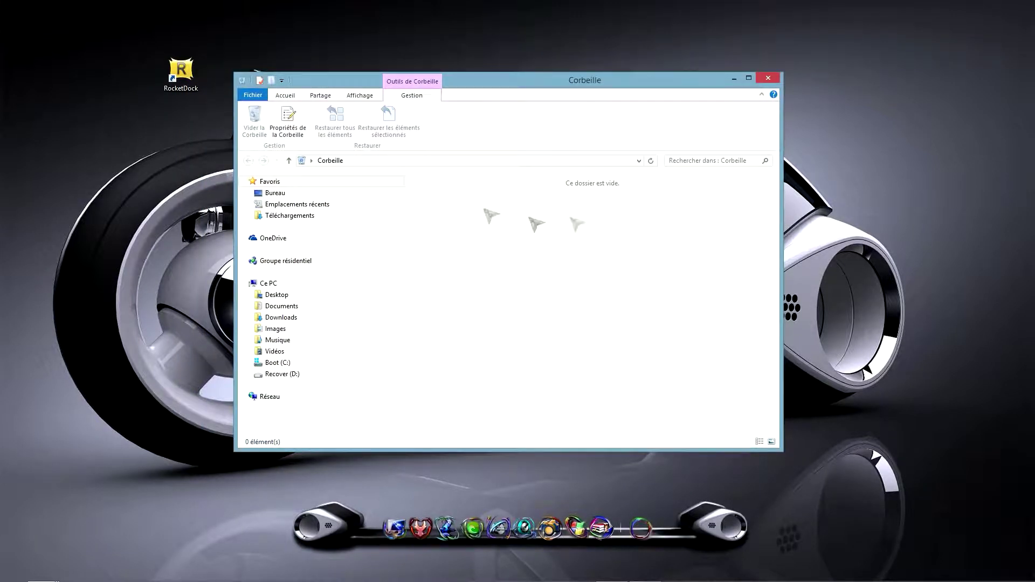
{"action": "left_click", "coordinate": [775, 78]}
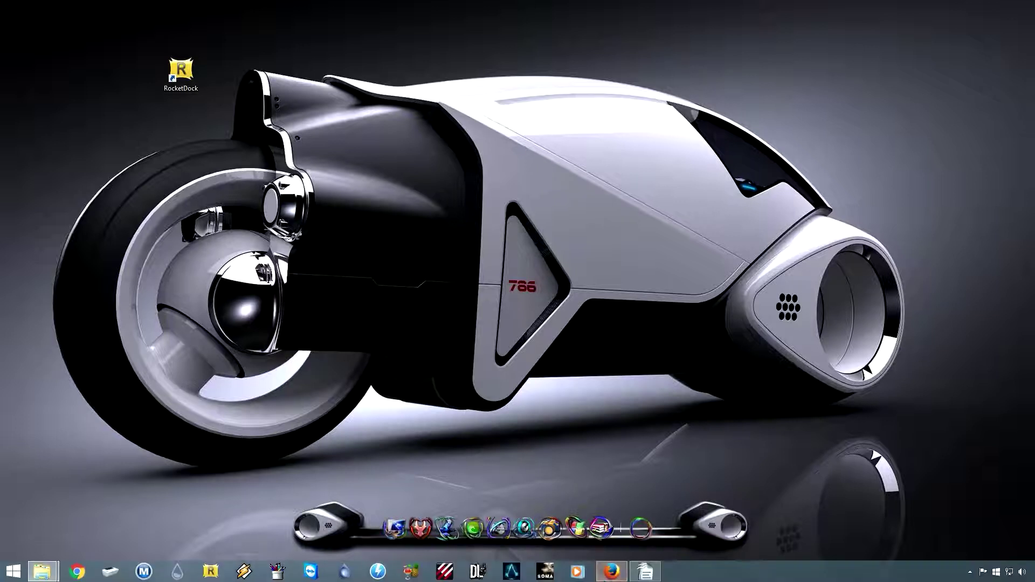
Switch to Firefox and download the L.E.D Cursors pack from the Misc addons on rocketdock.com, saving the zip file
{"action": "left_click", "coordinate": [611, 572]}
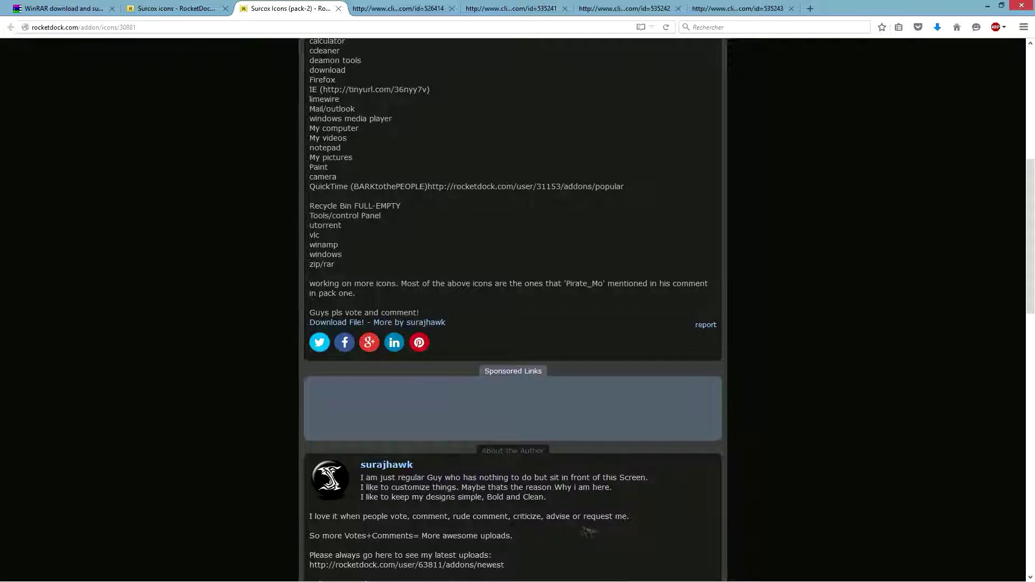
{"action": "scroll", "coordinate": [444, 393], "scroll_direction": "up", "scroll_amount": 7}
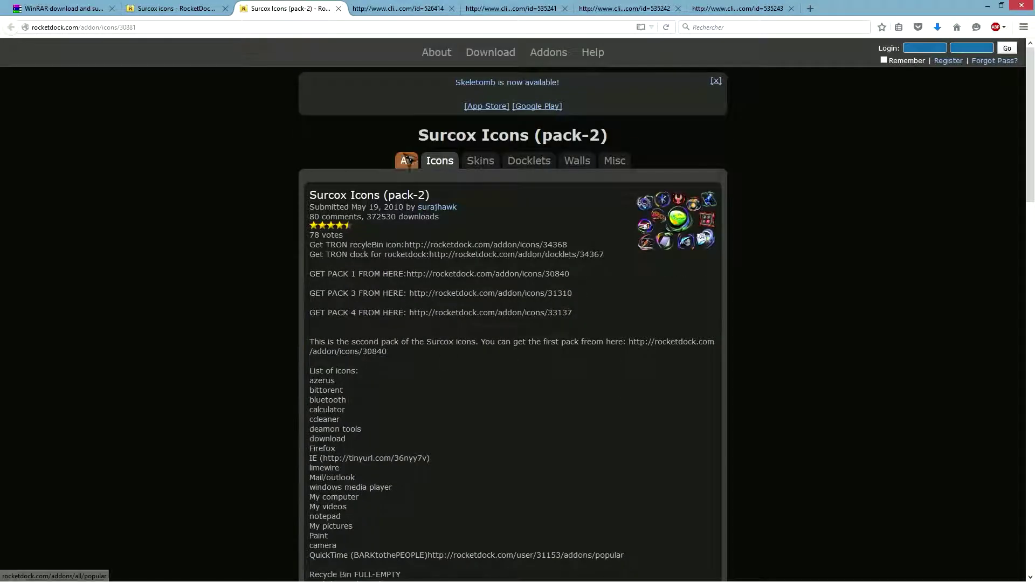
{"action": "left_click", "coordinate": [620, 166]}
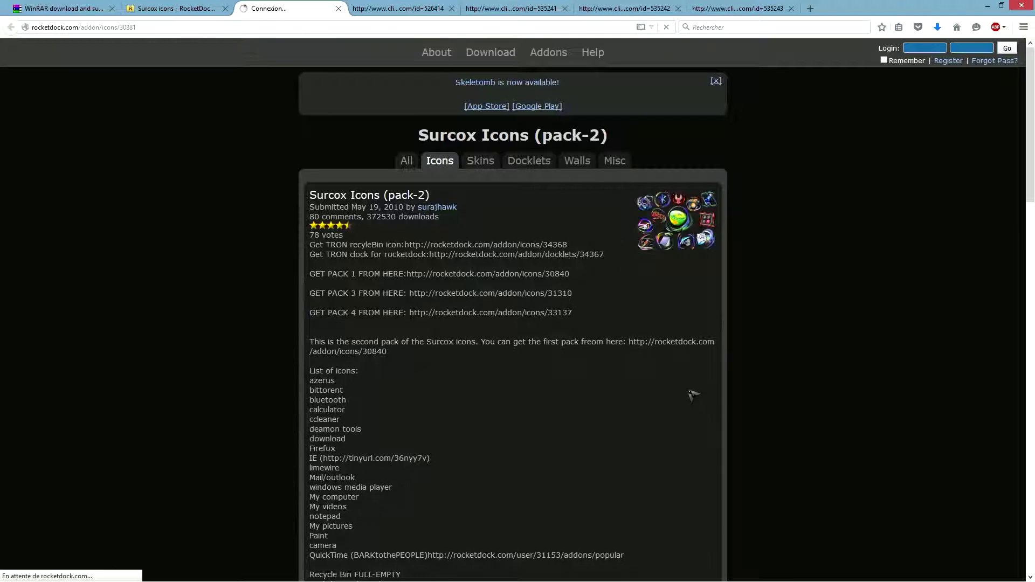
{"action": "scroll", "coordinate": [592, 430], "scroll_direction": "down", "scroll_amount": 4}
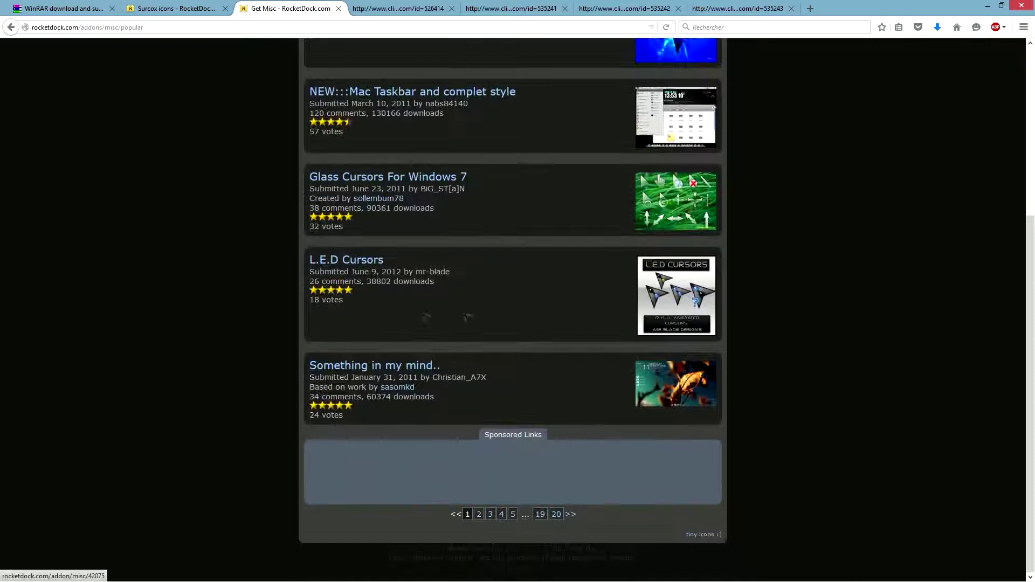
{"action": "left_click", "coordinate": [361, 263]}
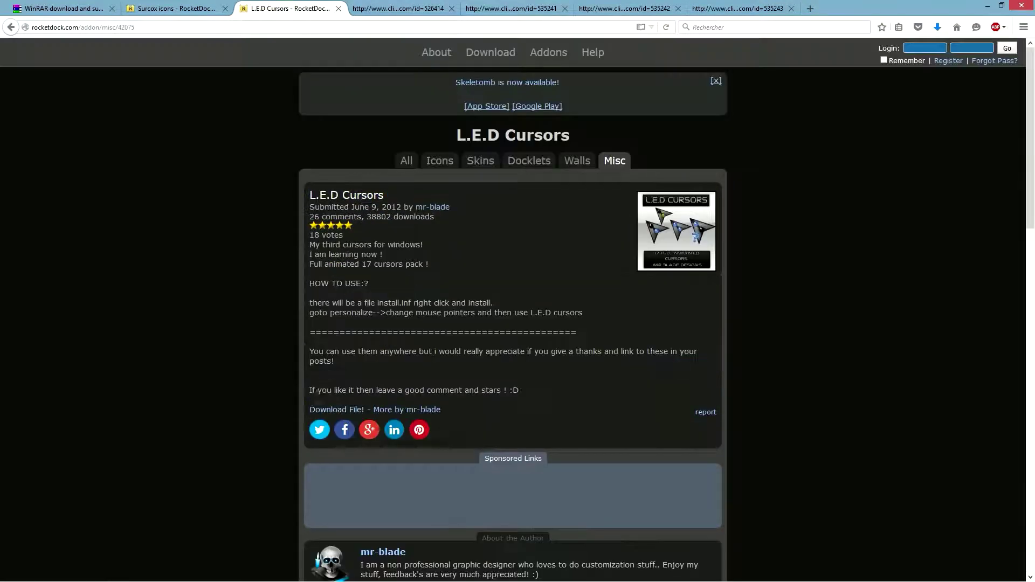
{"action": "left_click", "coordinate": [334, 411]}
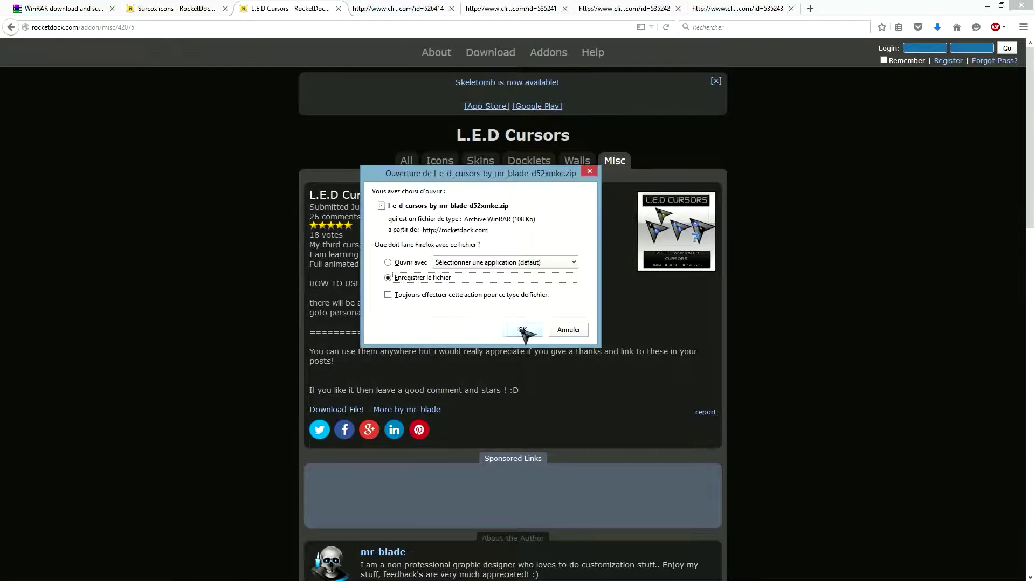
{"action": "left_click", "coordinate": [521, 330]}
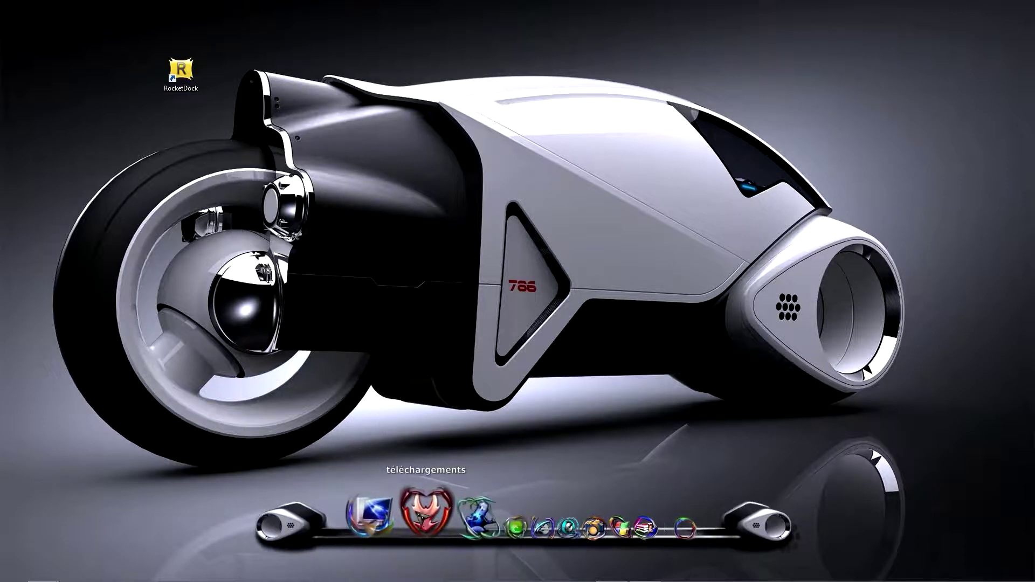
Open the Downloads folder from the téléchargements dock shortcut and extract the L.E.D cursors archive into its own folder
{"action": "left_click", "coordinate": [395, 528]}
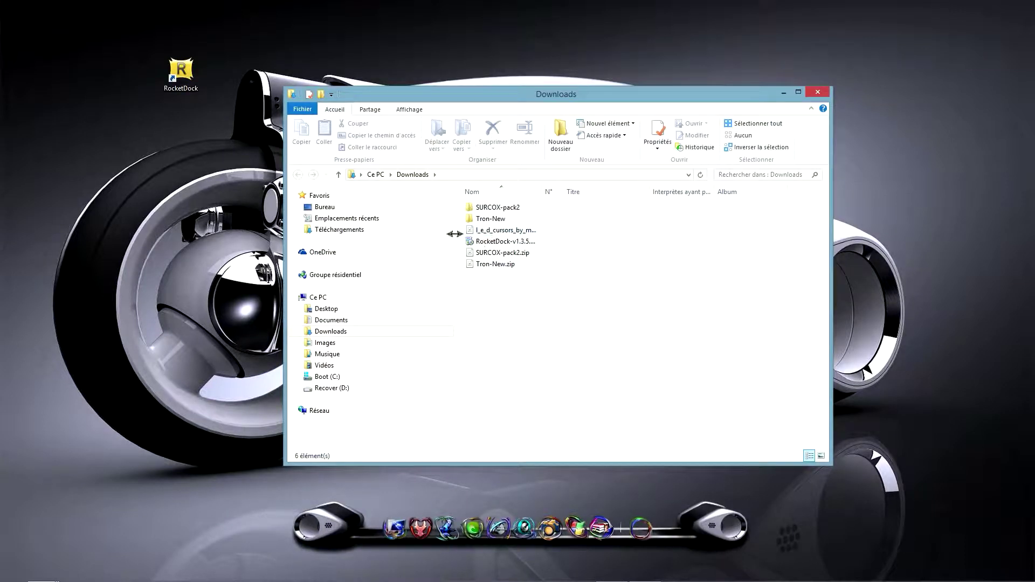
{"action": "right_click", "coordinate": [499, 232]}
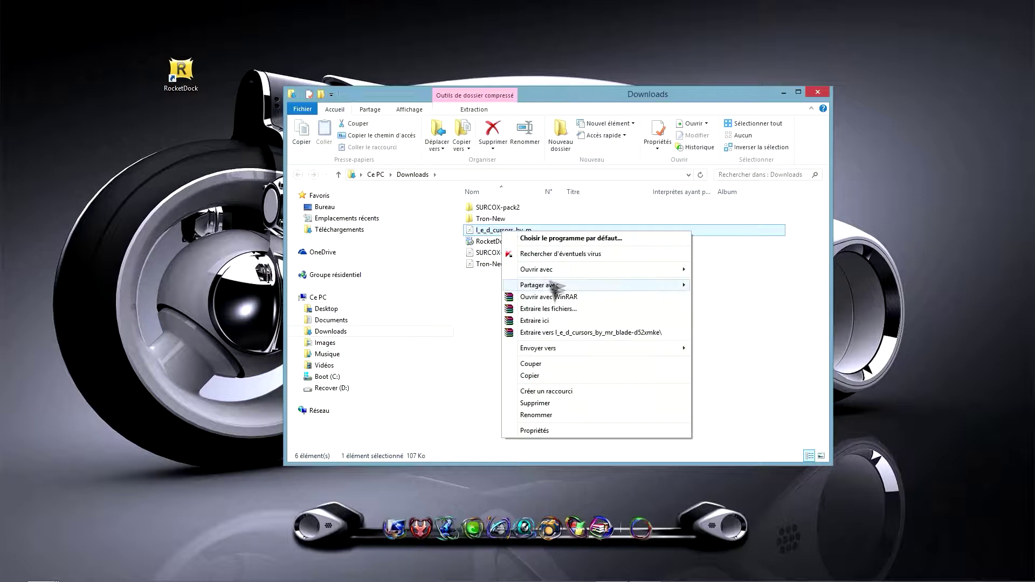
{"action": "left_click", "coordinate": [547, 333]}
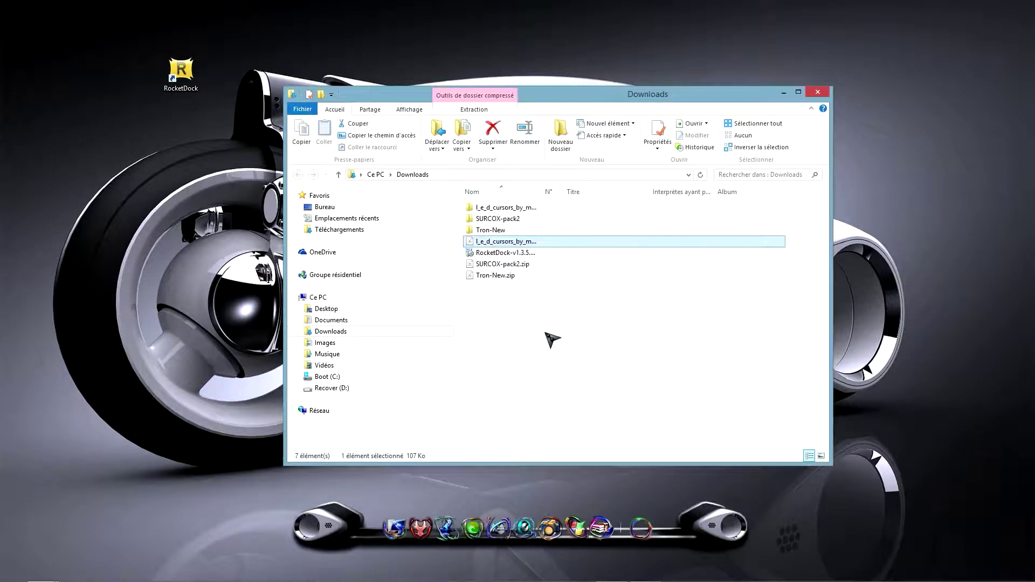
Look through the extracted L.E.D Cursors folder, return to its parent folder and move the window to uncover the desktop
{"action": "left_click", "coordinate": [526, 207]}
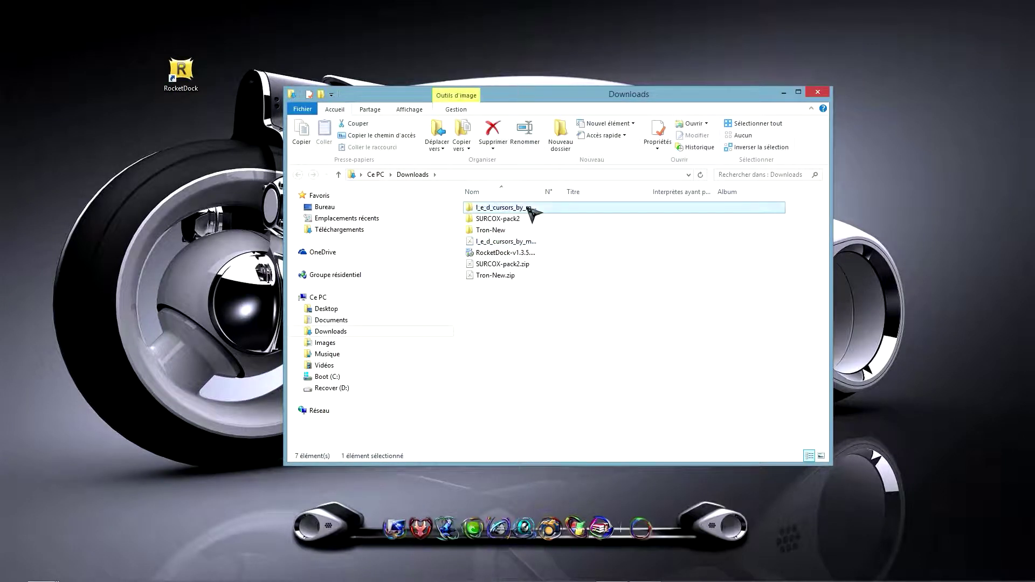
{"action": "double_click", "coordinate": [501, 209]}
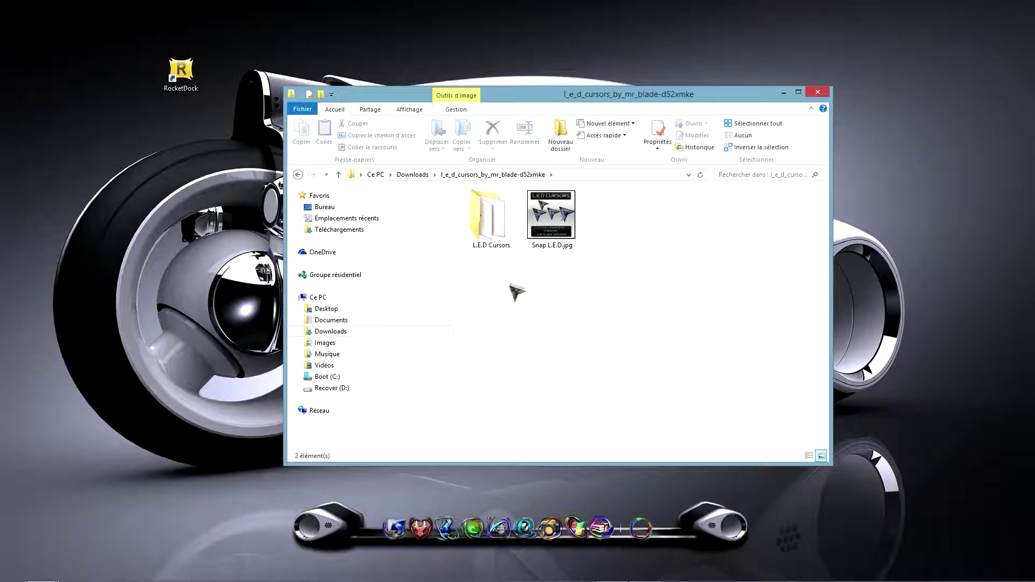
{"action": "double_click", "coordinate": [492, 219]}
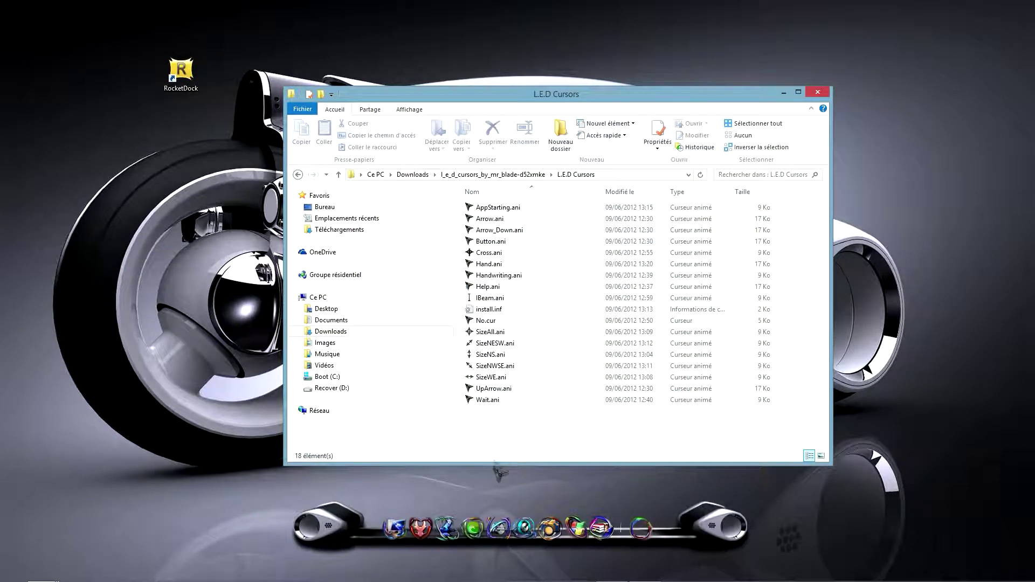
{"action": "left_click", "coordinate": [296, 173]}
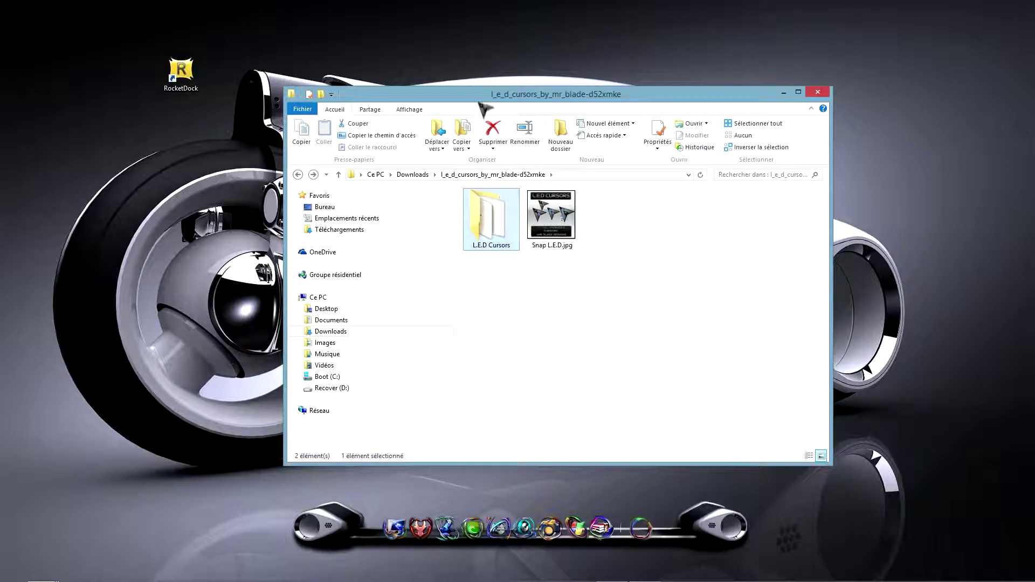
{"action": "left_click_drag", "start_coordinate": [474, 99], "coordinate": [665, 21]}
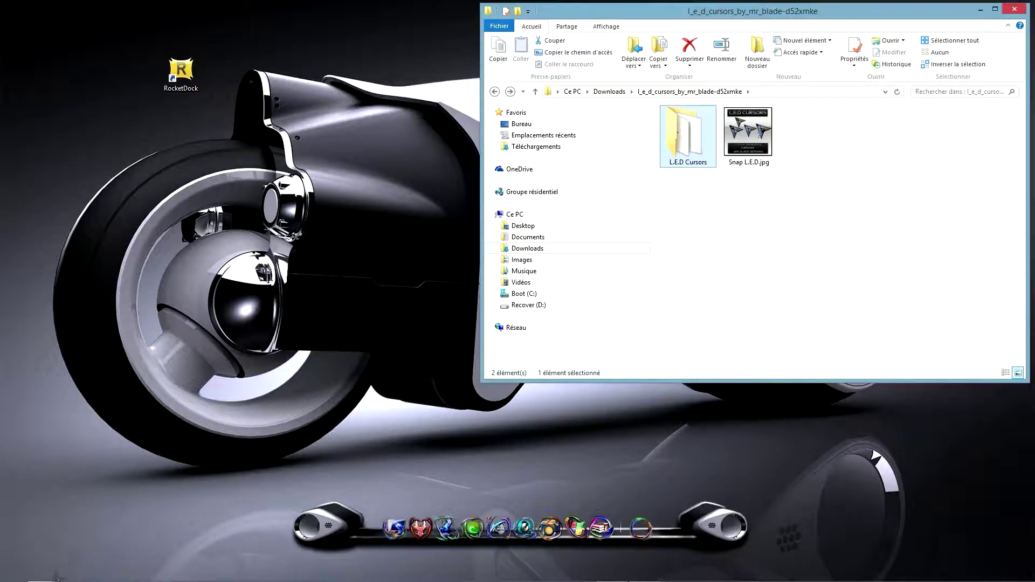
Open C:\Windows\Cursors in a new Explorer window and delete the existing L.E.D folder from it
{"action": "left_click", "coordinate": [76, 571]}
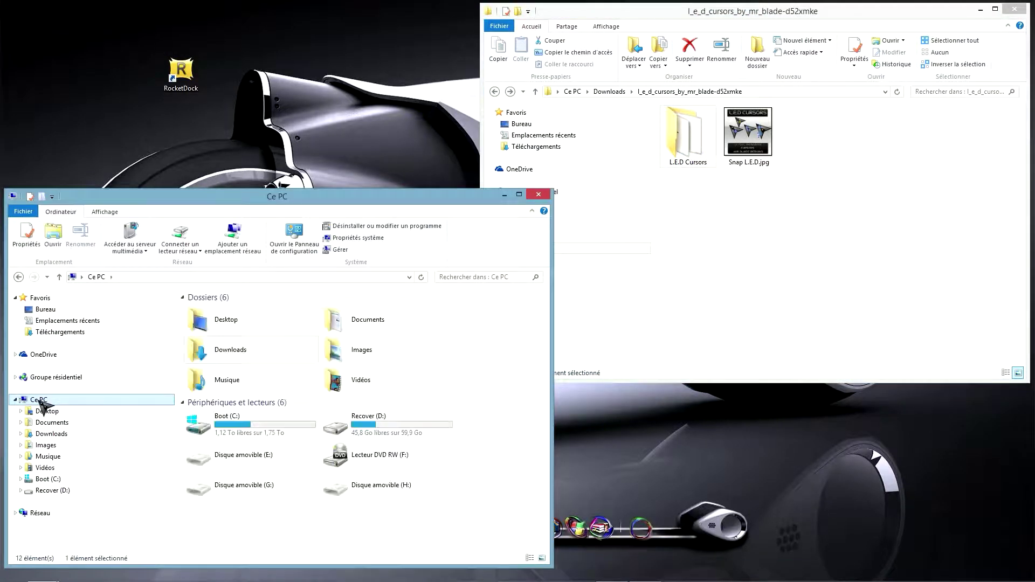
{"action": "double_click", "coordinate": [222, 429]}
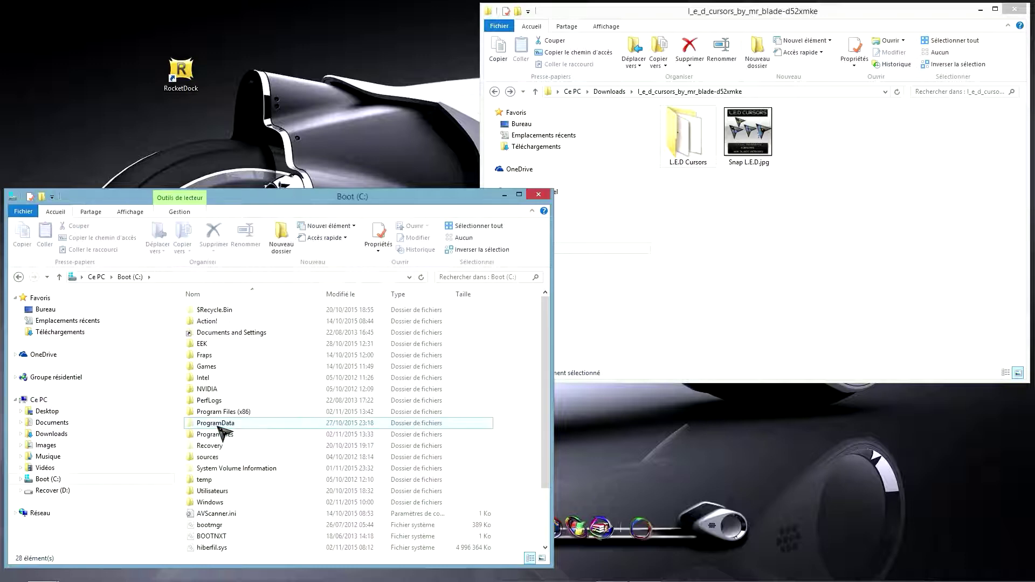
{"action": "scroll", "coordinate": [222, 439], "scroll_direction": "down", "scroll_amount": 2}
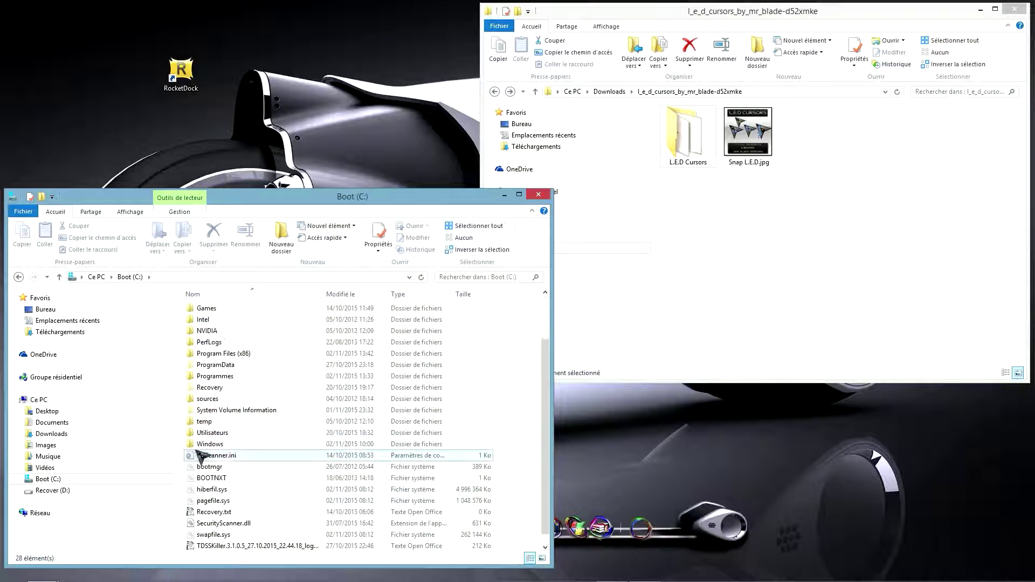
{"action": "double_click", "coordinate": [217, 445]}
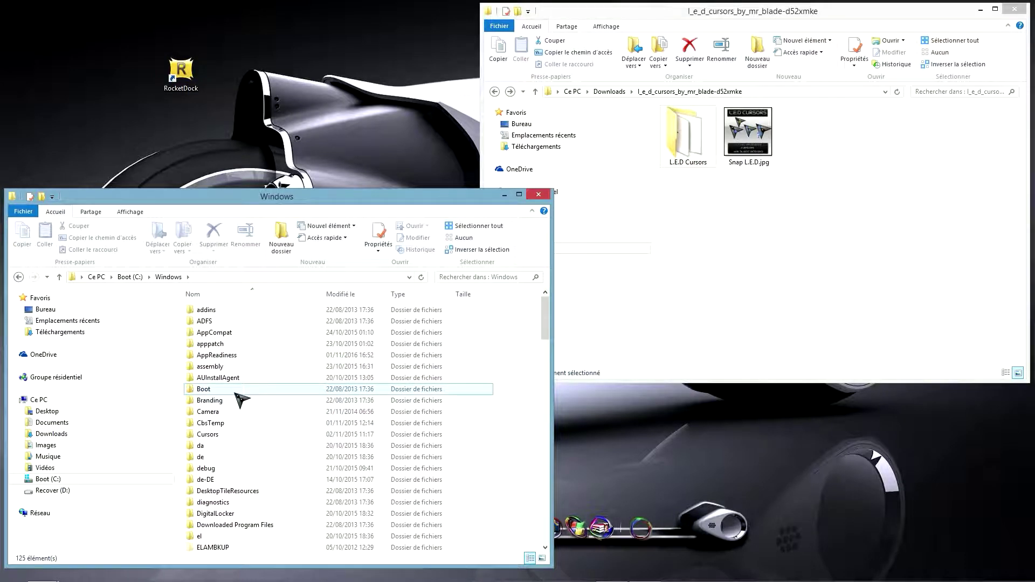
{"action": "double_click", "coordinate": [212, 437]}
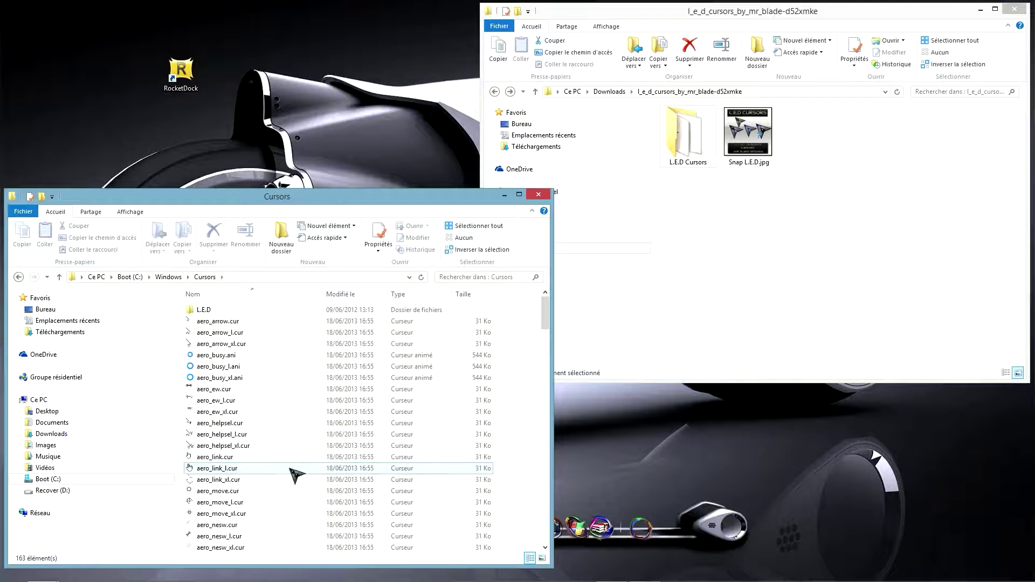
{"action": "left_click", "coordinate": [220, 312]}
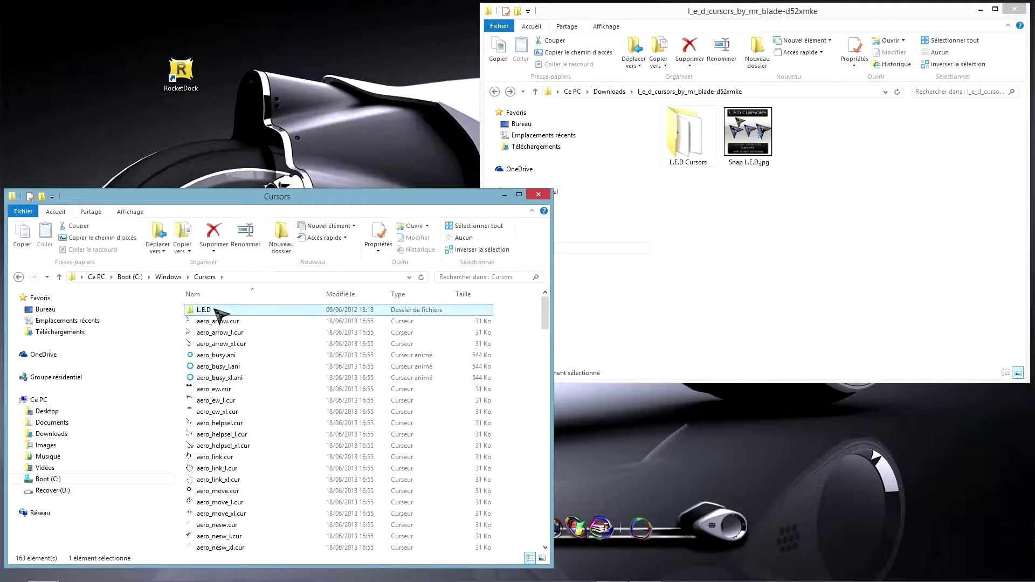
{"action": "key", "text": "Delete"}
{"action": "key", "text": "Return"}
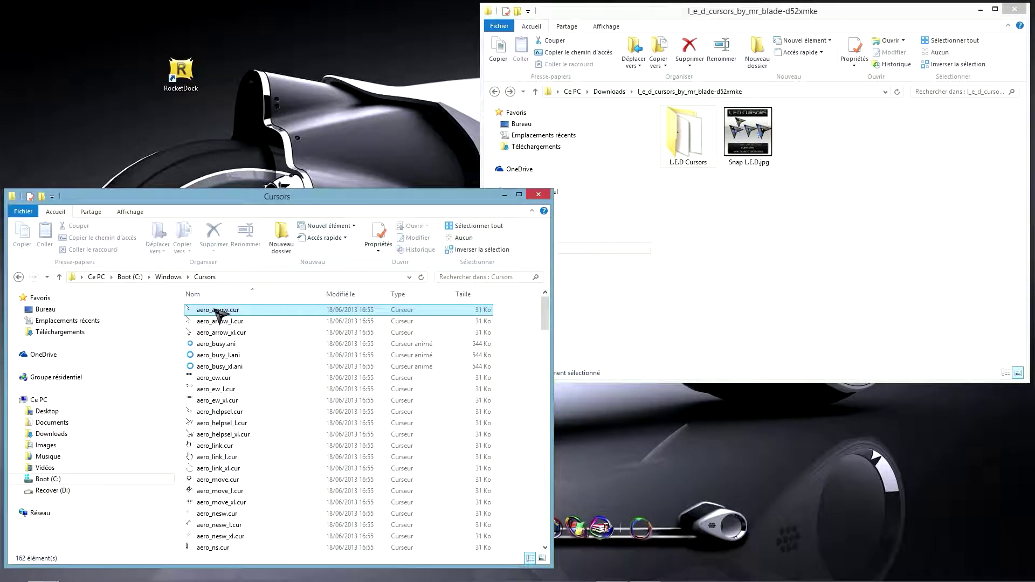
{"action": "scroll", "coordinate": [263, 521], "scroll_direction": "down", "scroll_amount": 7}
{"action": "scroll", "coordinate": [263, 521], "scroll_direction": "up", "scroll_amount": 7}
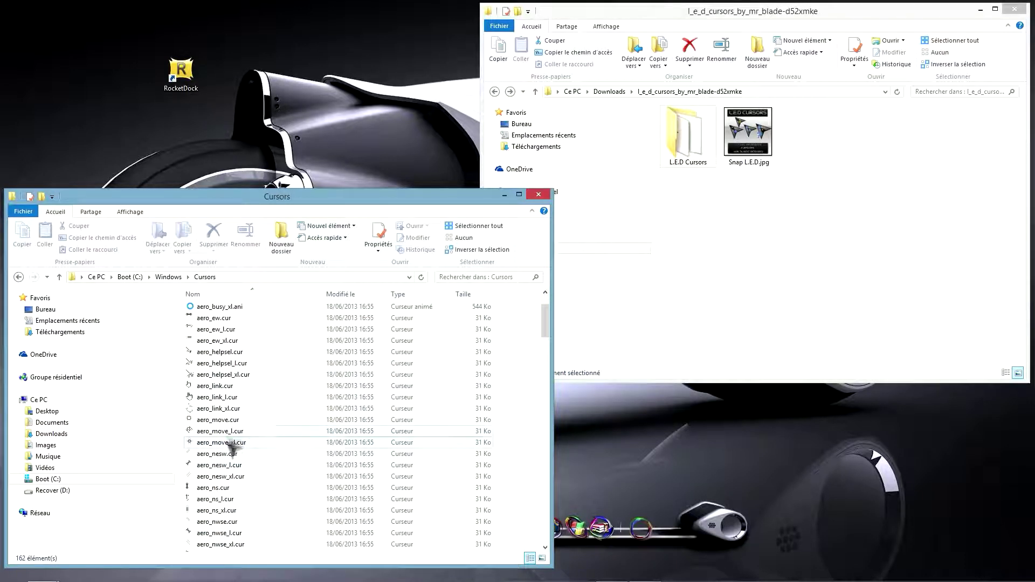
{"action": "left_click_drag", "start_coordinate": [289, 202], "coordinate": [293, 200]}
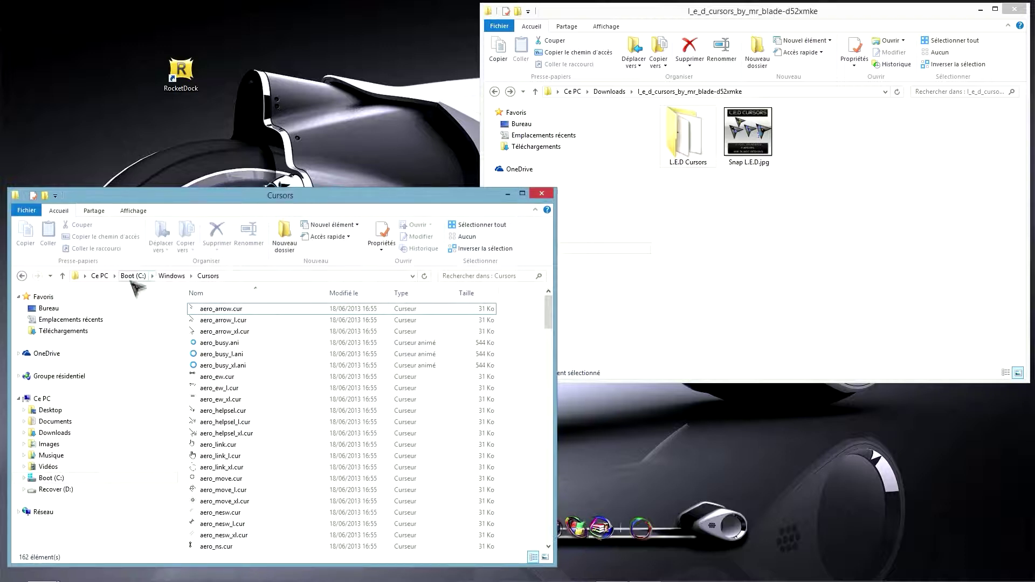
{"action": "left_click_drag", "start_coordinate": [251, 208], "coordinate": [245, 213]}
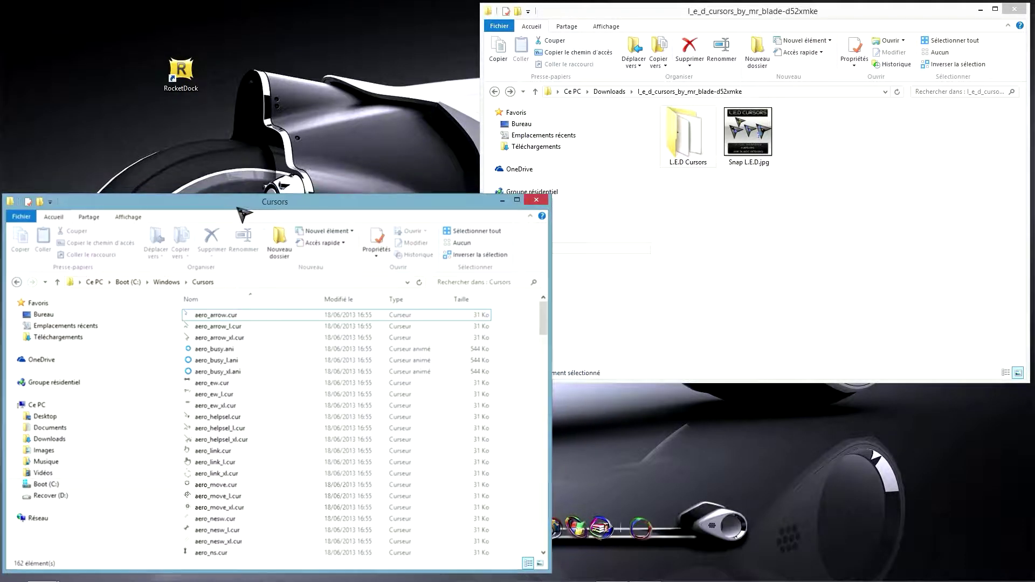
{"action": "left_click_drag", "start_coordinate": [791, 11], "coordinate": [795, 10]}
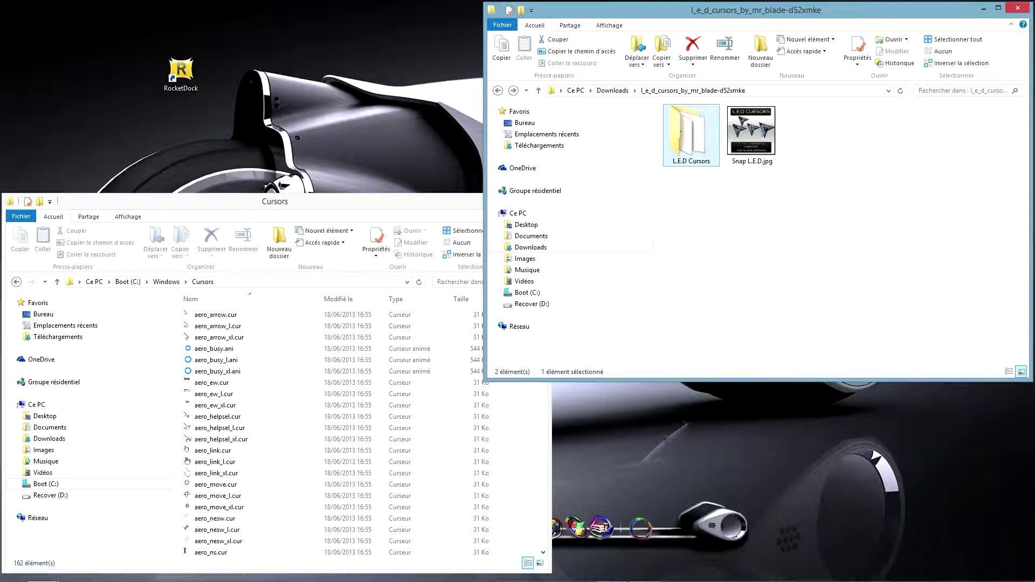
Open the mouse pointer settings from the desktop's Personnalisation window and dismiss all the missing-cursor errors
{"action": "right_click", "coordinate": [690, 449]}
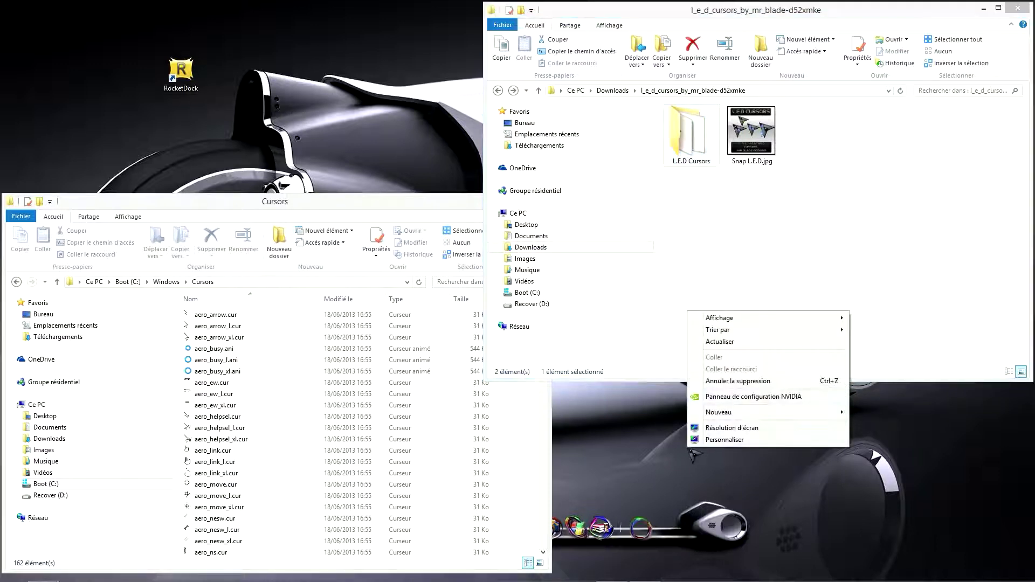
{"action": "left_click", "coordinate": [721, 445]}
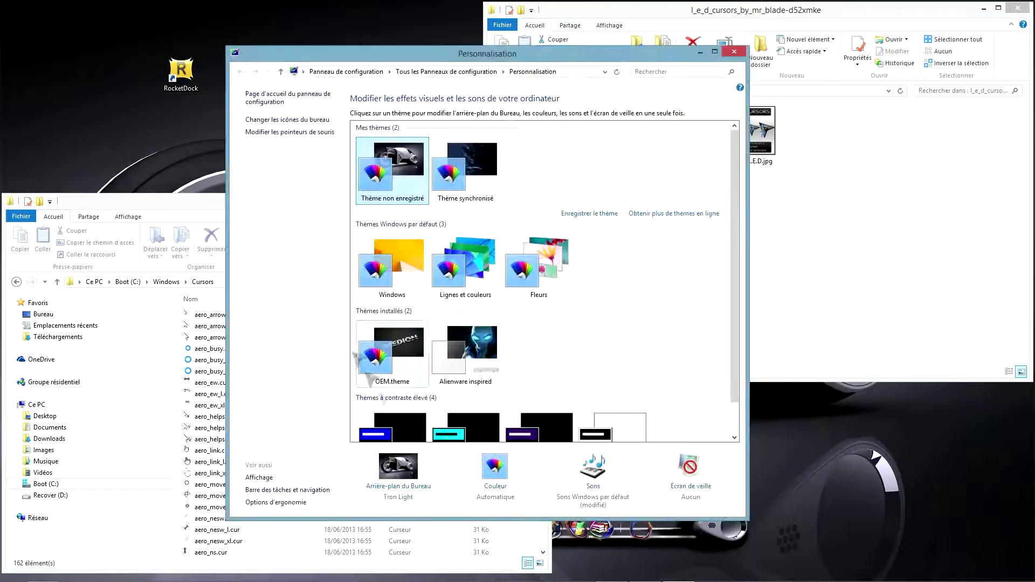
{"action": "left_click", "coordinate": [275, 134]}
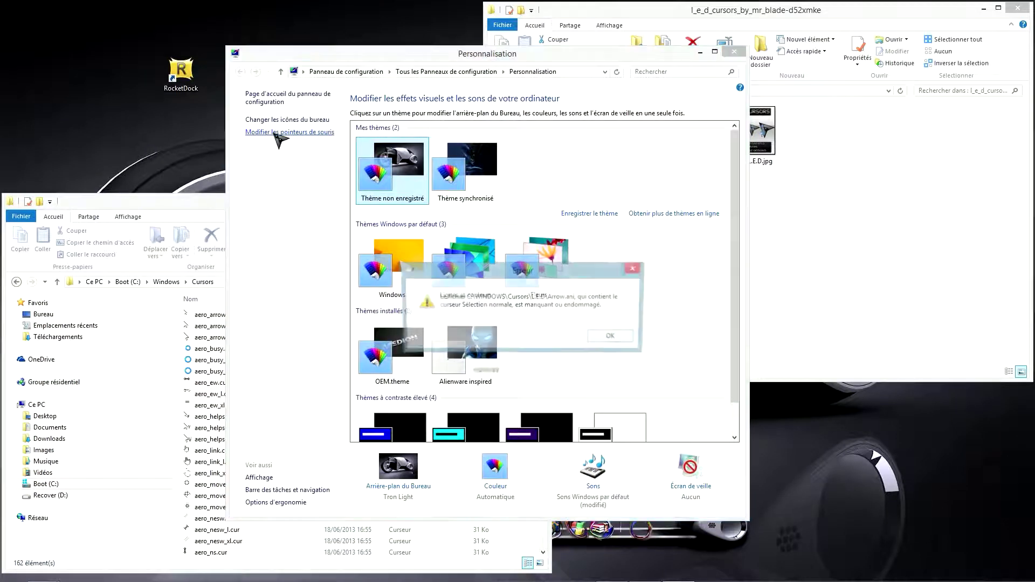
{"action": "left_click", "coordinate": [613, 338]}
{"action": "left_click", "coordinate": [626, 340]}
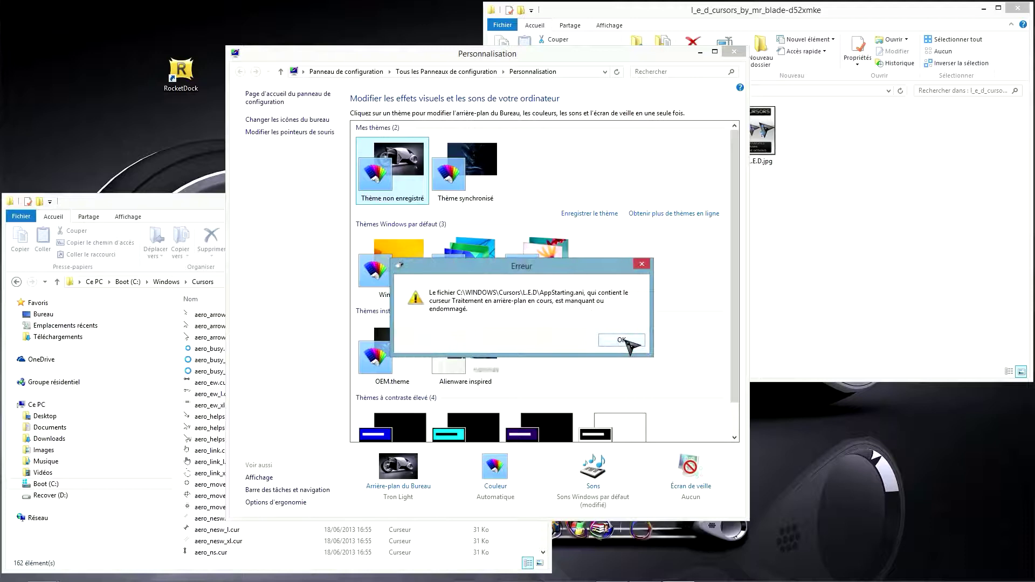
{"action": "left_click", "coordinate": [626, 341]}
{"action": "left_click", "coordinate": [625, 341]}
{"action": "left_click", "coordinate": [625, 341]}
{"action": "left_click", "coordinate": [626, 341]}
{"action": "left_click", "coordinate": [625, 341]}
{"action": "left_click", "coordinate": [625, 341]}
{"action": "left_click", "coordinate": [626, 341]}
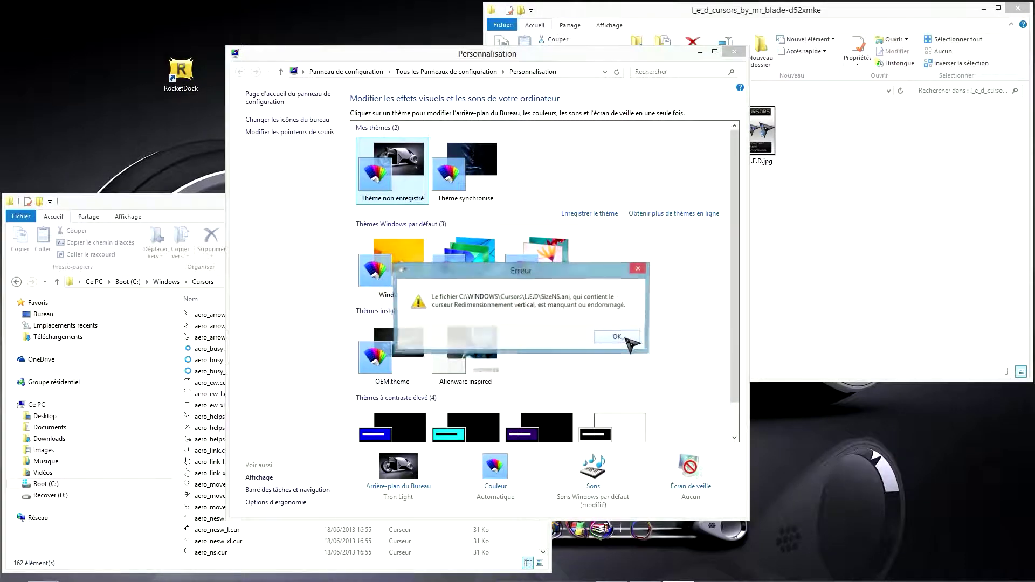
{"action": "left_click", "coordinate": [625, 341]}
{"action": "left_click", "coordinate": [626, 340]}
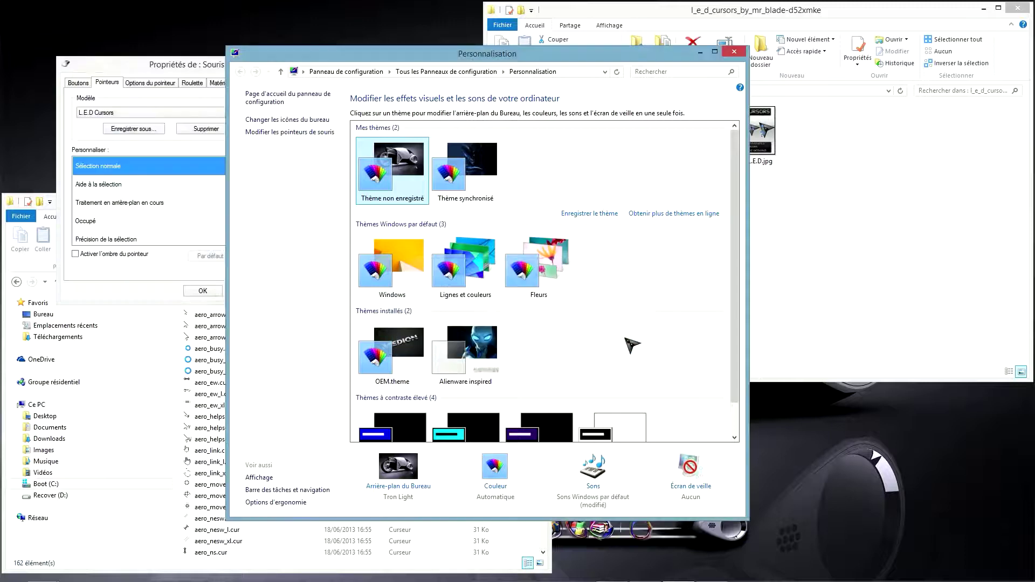
Set the pointer scheme to (Aucun), close the Personnalisation window and move the Souris properties dialog clear of the folder contents
{"action": "left_click", "coordinate": [168, 62]}
{"action": "left_click_drag", "start_coordinate": [170, 63], "coordinate": [359, 103]}
{"action": "left_click", "coordinate": [346, 152]}
{"action": "left_click", "coordinate": [322, 162]}
{"action": "left_click", "coordinate": [434, 330]}
{"action": "left_click_drag", "start_coordinate": [550, 202], "coordinate": [714, 323]}
{"action": "left_click", "coordinate": [713, 370]}
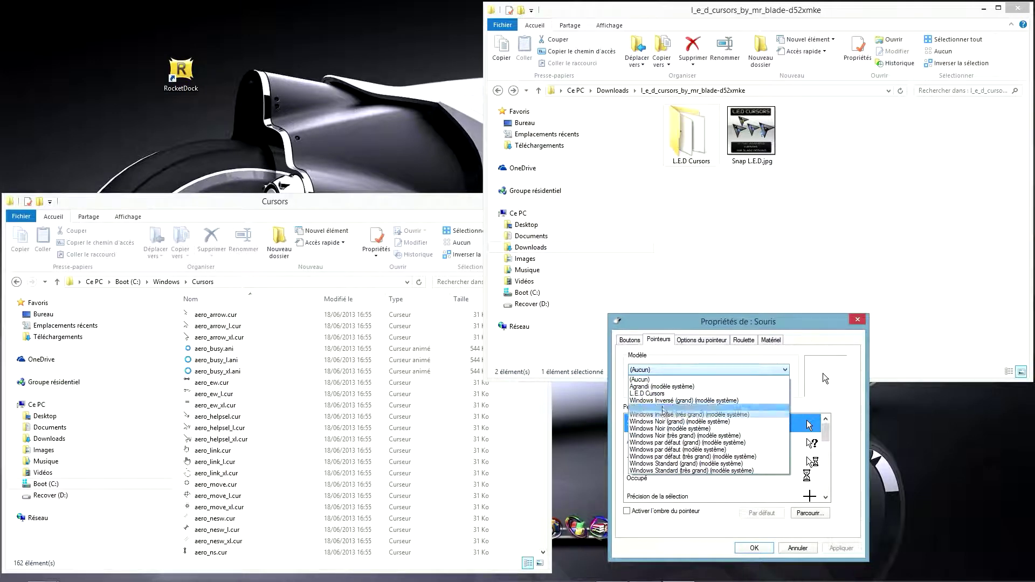
{"action": "left_click", "coordinate": [768, 345]}
{"action": "left_click_drag", "start_coordinate": [767, 326], "coordinate": [814, 352]}
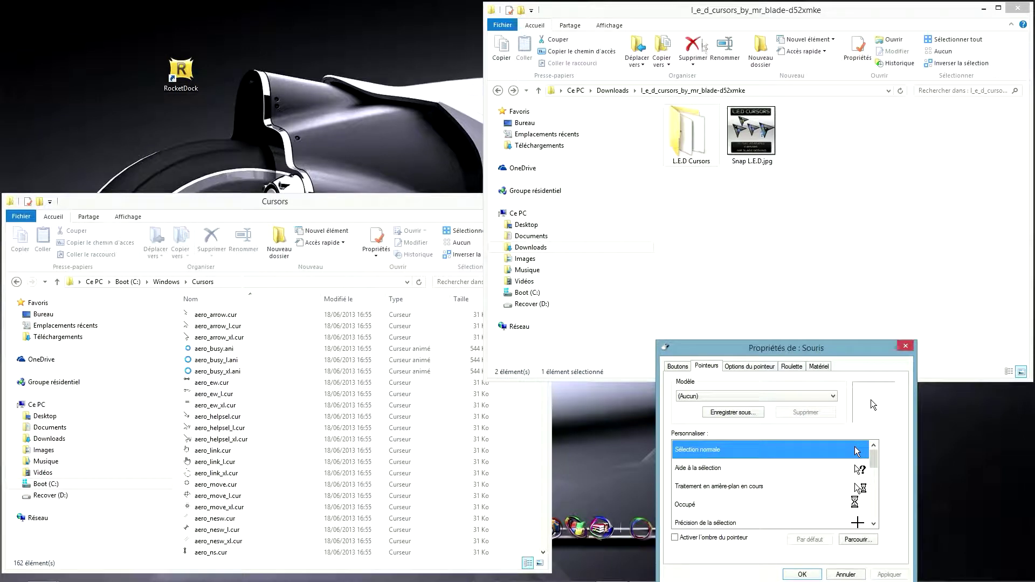
Rename the extracted L.E.D Cursors folder to L.E.D and move it into C:\Windows\Cursors with administrator rights
{"action": "left_click", "coordinate": [716, 12]}
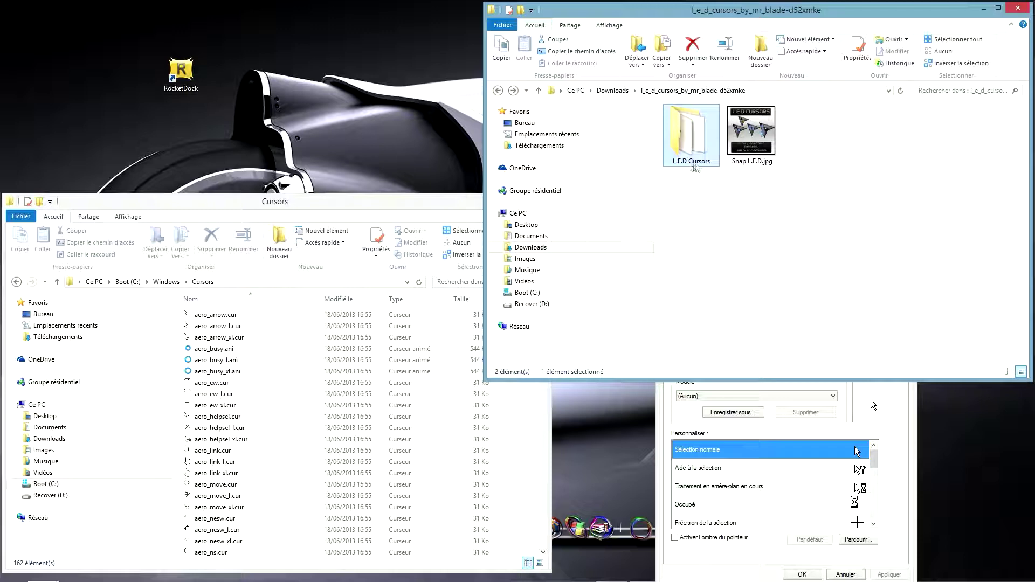
{"action": "right_click", "coordinate": [682, 134]}
{"action": "left_click", "coordinate": [717, 386]}
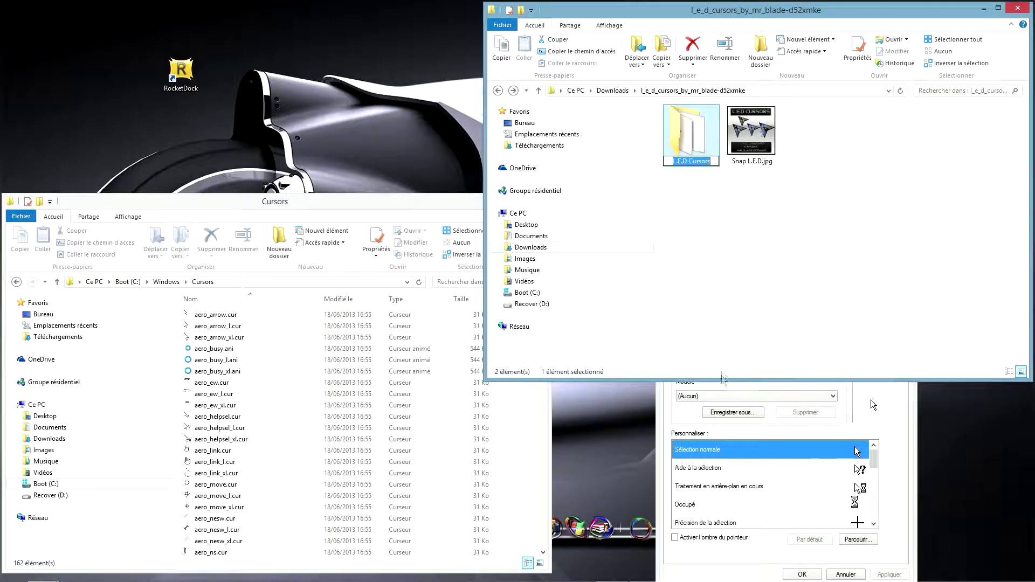
{"action": "key", "text": "BackSpace"}
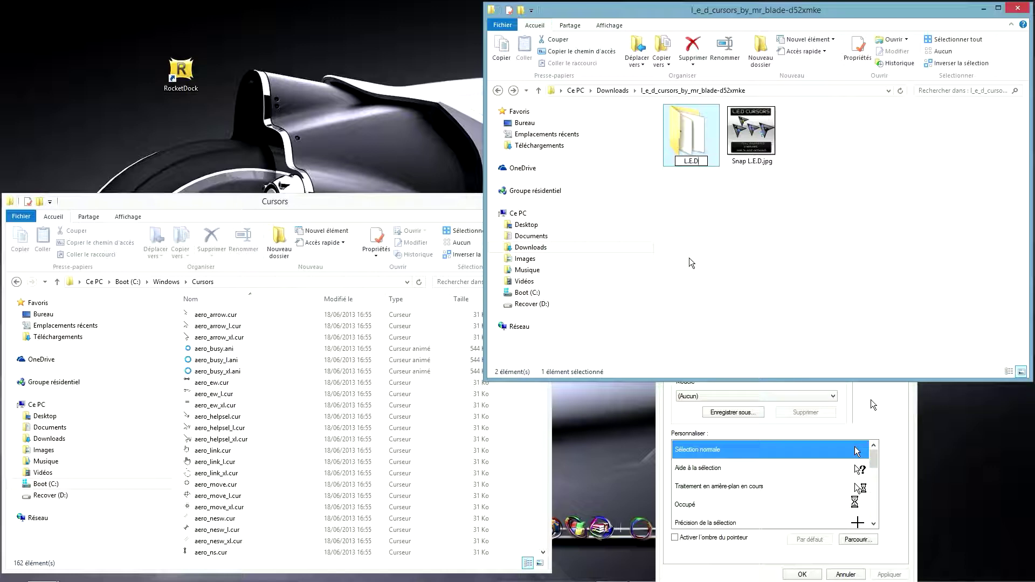
{"action": "left_click", "coordinate": [708, 253]}
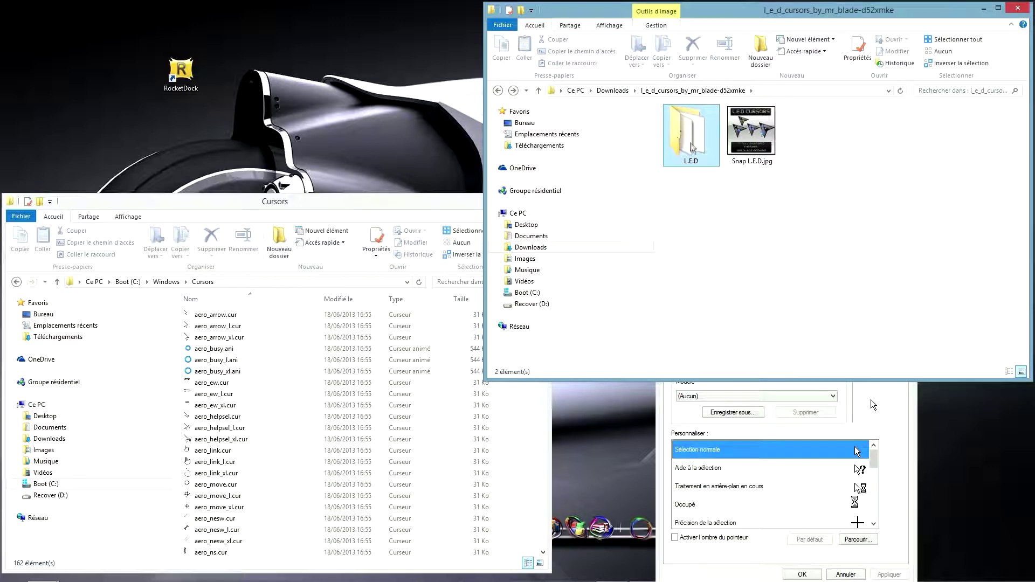
{"action": "left_click_drag", "start_coordinate": [692, 147], "coordinate": [515, 487]}
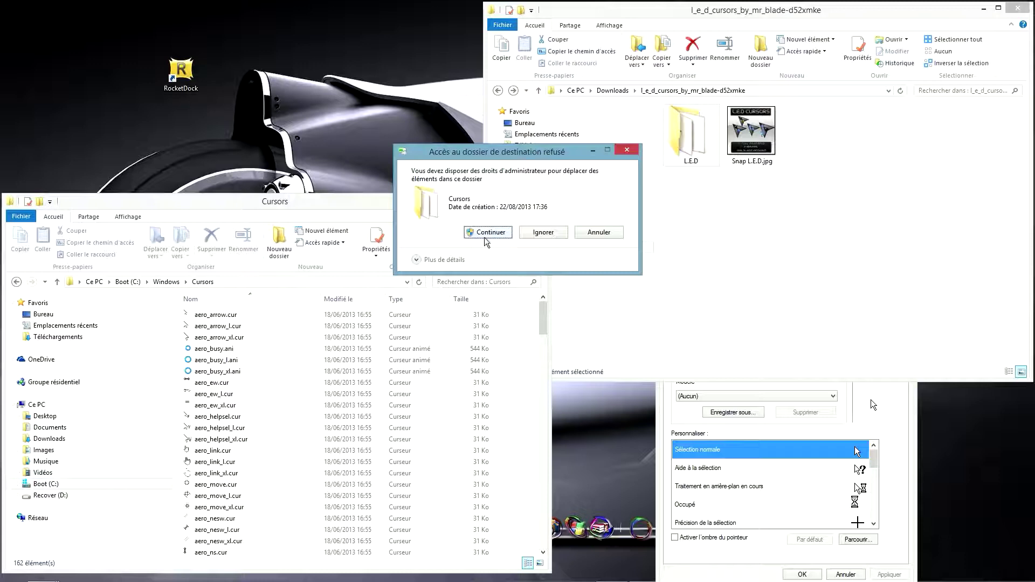
{"action": "left_click", "coordinate": [486, 236]}
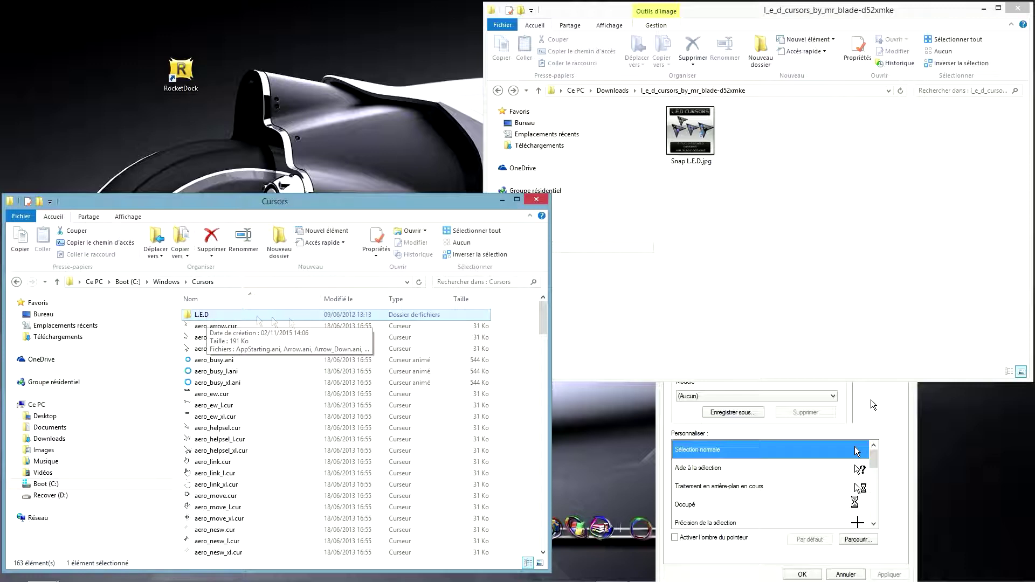
Choose L.E.D Cursors as the pointer scheme in the Souris properties, apply it and close the dialog
{"action": "left_click", "coordinate": [913, 454]}
{"action": "left_click_drag", "start_coordinate": [799, 353], "coordinate": [341, 79]}
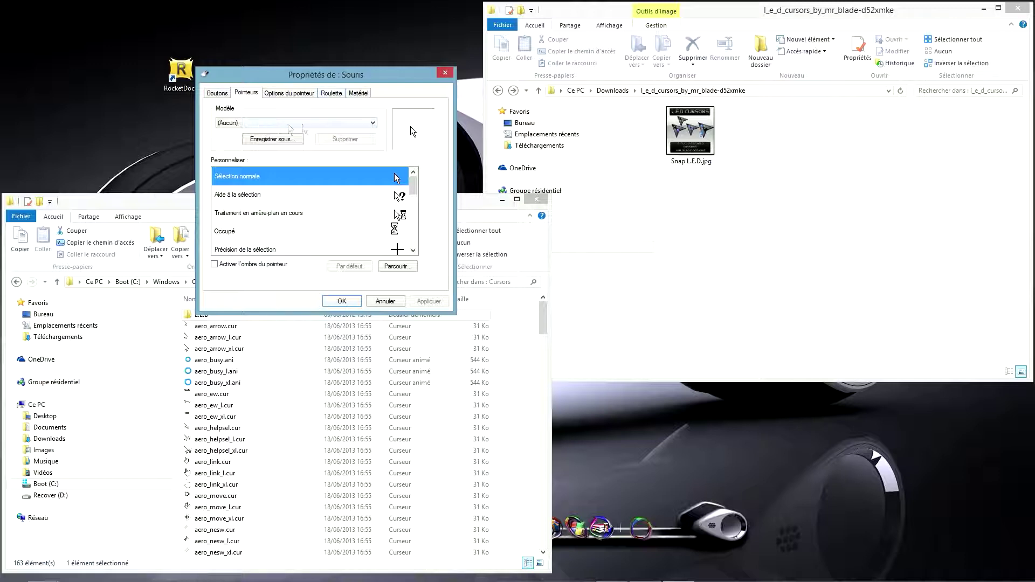
{"action": "left_click", "coordinate": [367, 127]}
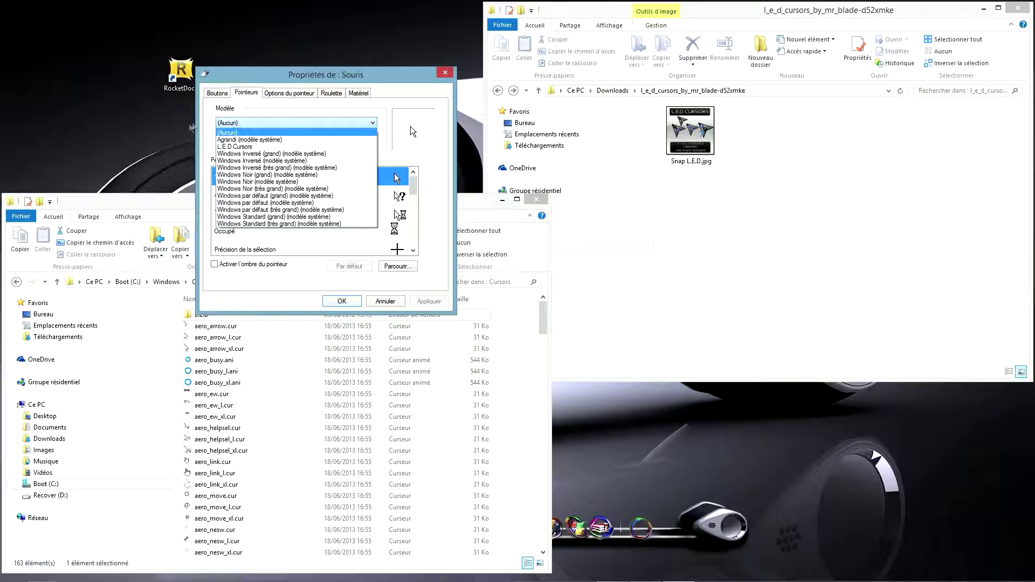
{"action": "left_click", "coordinate": [251, 147]}
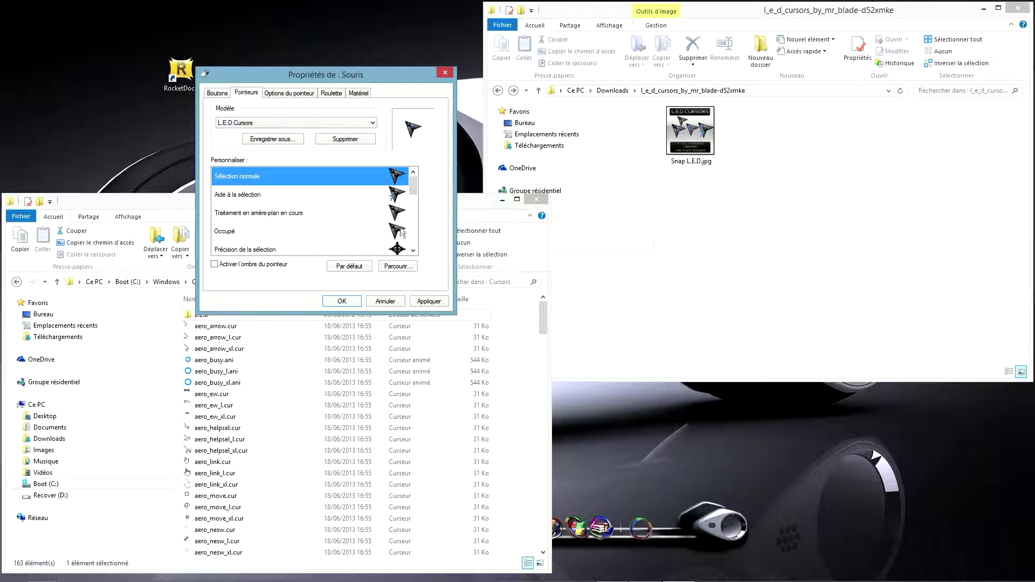
{"action": "left_click", "coordinate": [433, 305]}
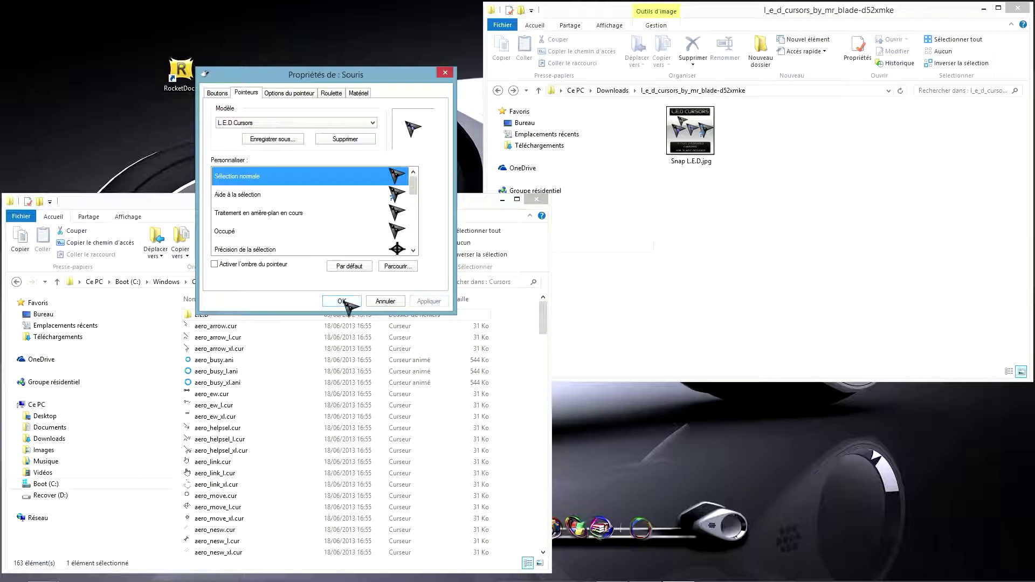
{"action": "left_click", "coordinate": [342, 301]}
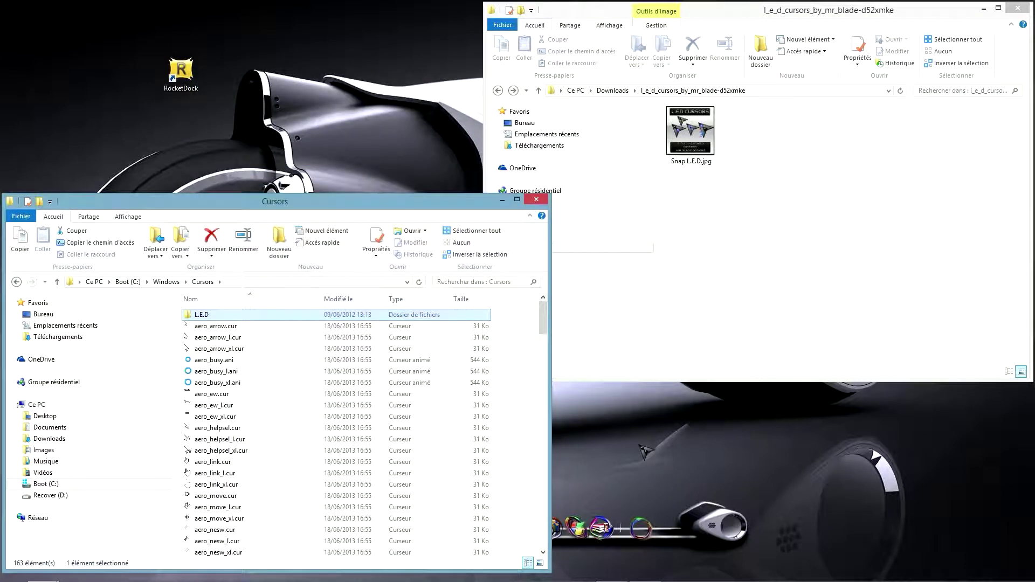
Close both folder windows, and briefly bring up the L.E.D Cursors page in Firefox before returning to the desktop
{"action": "left_click", "coordinate": [537, 199]}
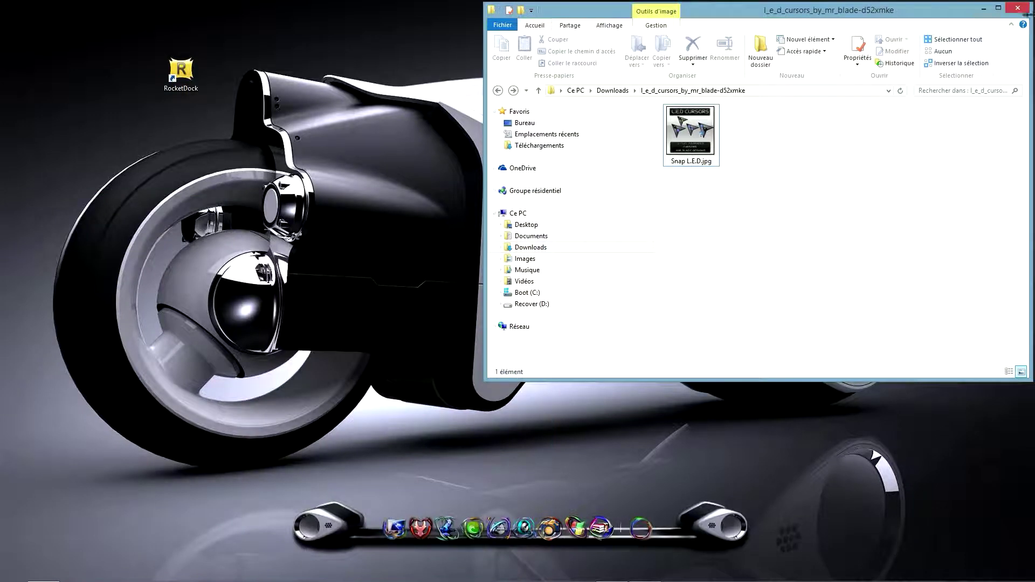
{"action": "left_click", "coordinate": [1018, 8]}
{"action": "left_click", "coordinate": [549, 528]}
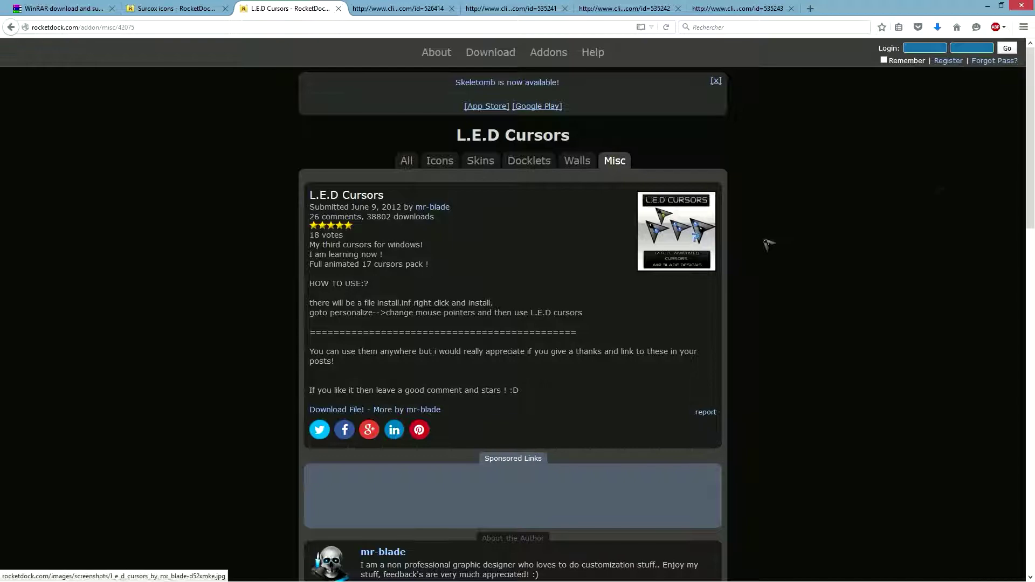
{"action": "left_click", "coordinate": [1023, 7]}
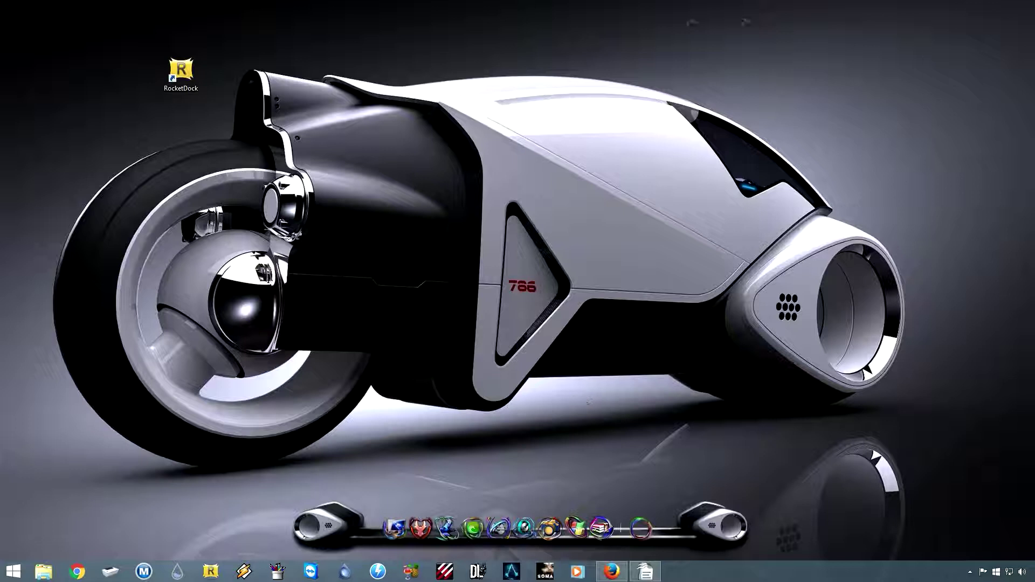
Delete the RocketDock shortcut from the desktop
{"action": "left_click_drag", "start_coordinate": [181, 83], "coordinate": [181, 241]}
{"action": "key", "text": "Delete"}
{"action": "left_click", "coordinate": [542, 329]}
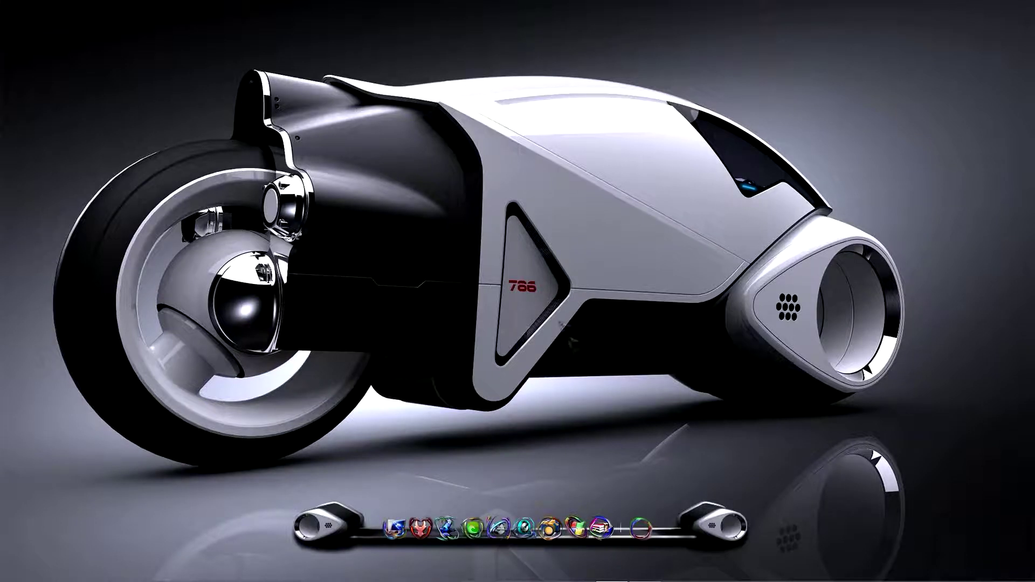
Switch to Firefox, follow the ClicTune redirect to rainmeter.net and save the Rainmeter 3.3 beta installer, minimising the browser when done
{"action": "left_click", "coordinate": [602, 574]}
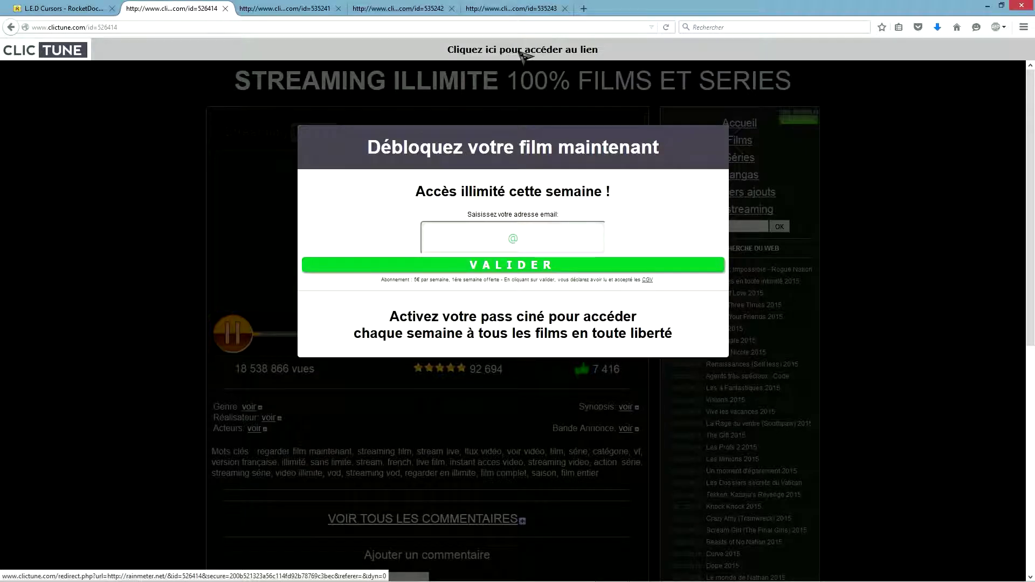
{"action": "left_click", "coordinate": [521, 50]}
{"action": "left_click", "coordinate": [575, 259]}
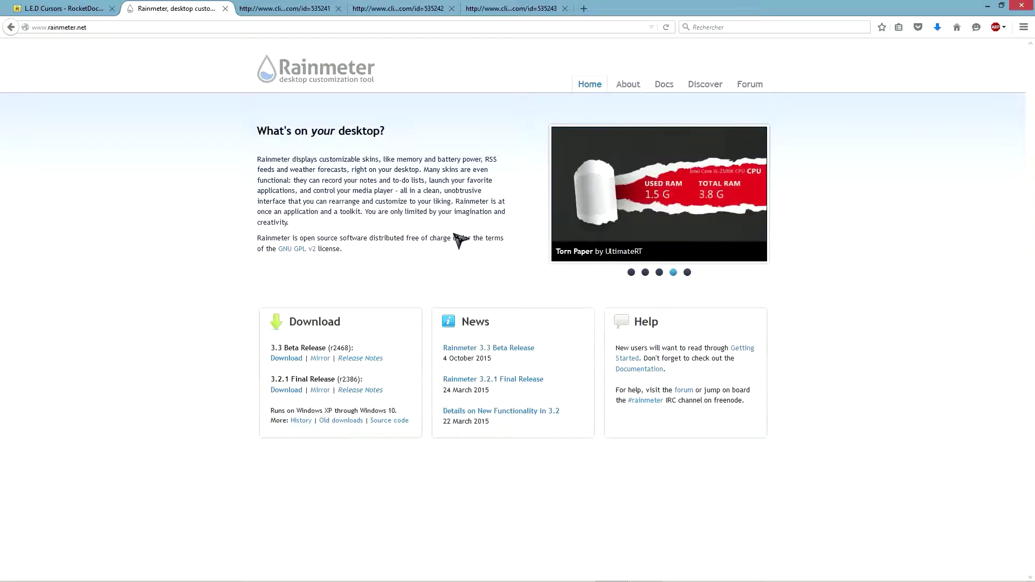
{"action": "left_click", "coordinate": [280, 359]}
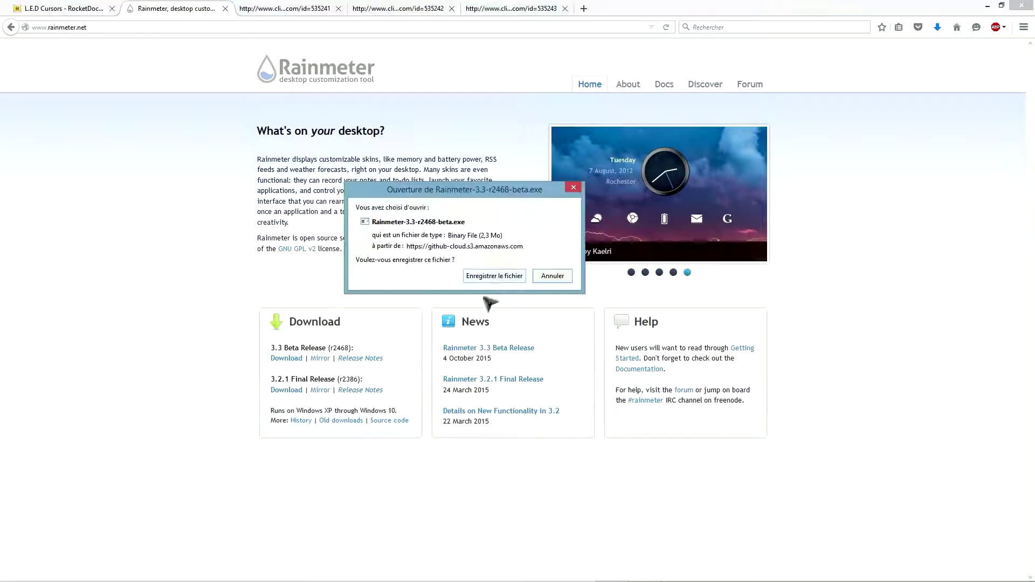
{"action": "left_click", "coordinate": [488, 281]}
{"action": "left_click", "coordinate": [988, 6]}
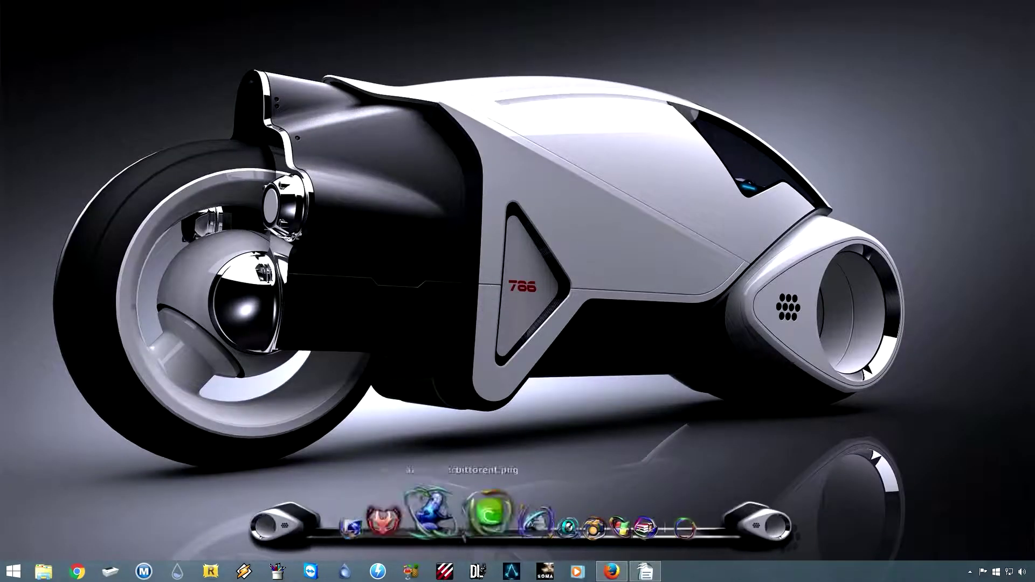
Run the Rainmeter installer from Downloads in French, using normal installation with the 64-bit version and automatic startup enabled, and launch Rainmeter on finishing
{"action": "left_click", "coordinate": [427, 518]}
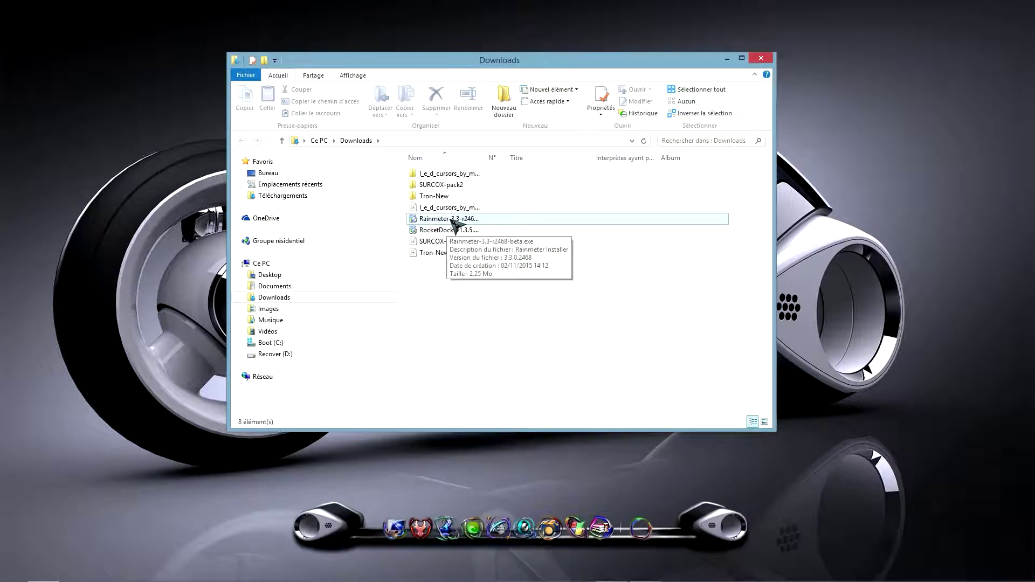
{"action": "double_click", "coordinate": [454, 222]}
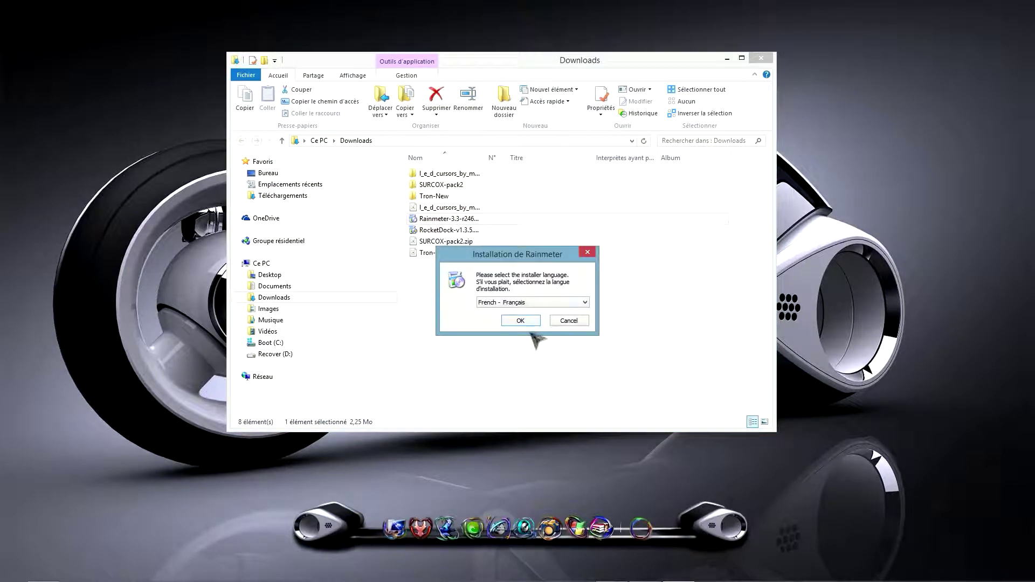
{"action": "left_click_drag", "start_coordinate": [518, 256], "coordinate": [495, 259]}
{"action": "left_click", "coordinate": [497, 322]}
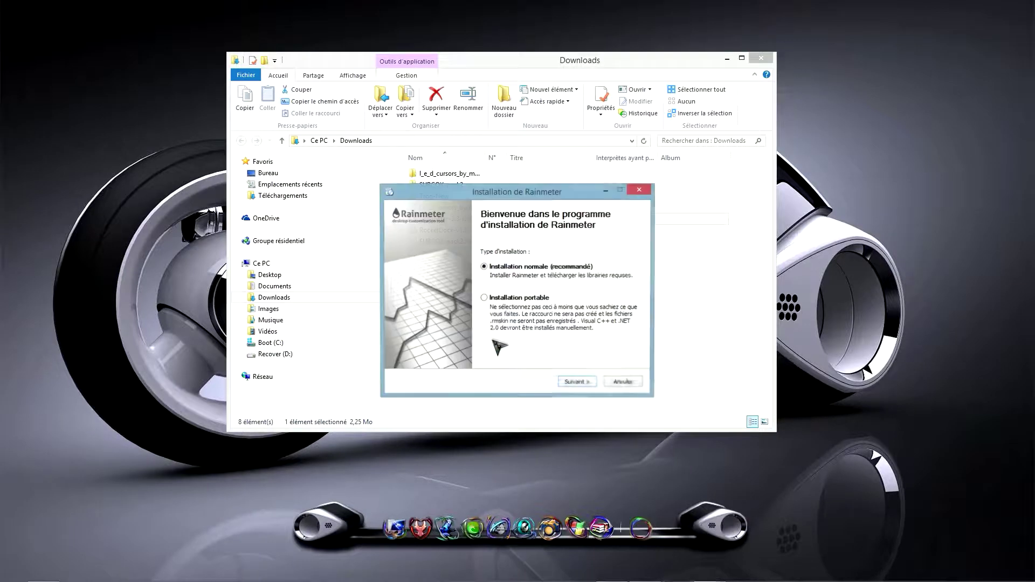
{"action": "left_click", "coordinate": [578, 383]}
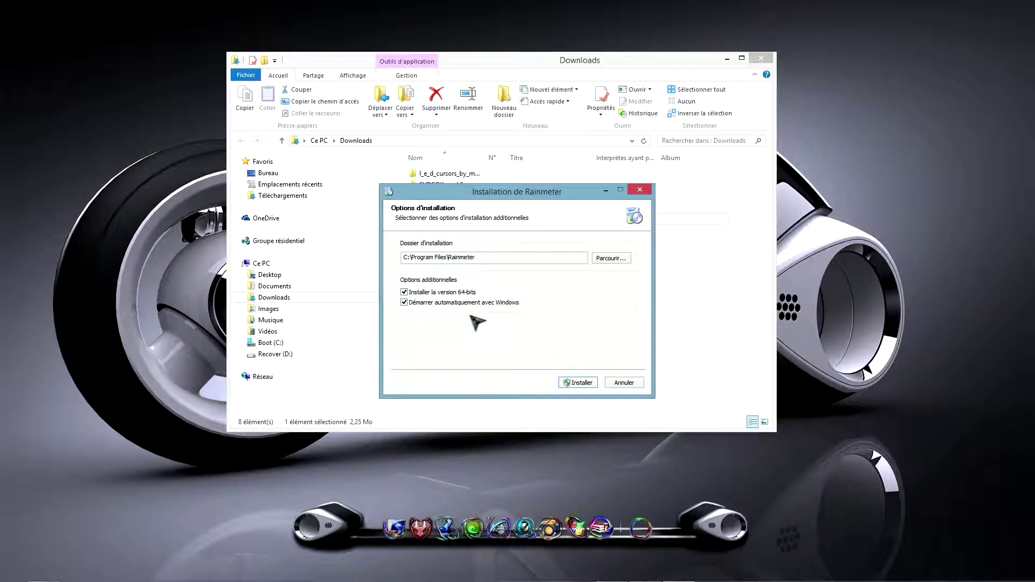
{"action": "left_click", "coordinate": [582, 384]}
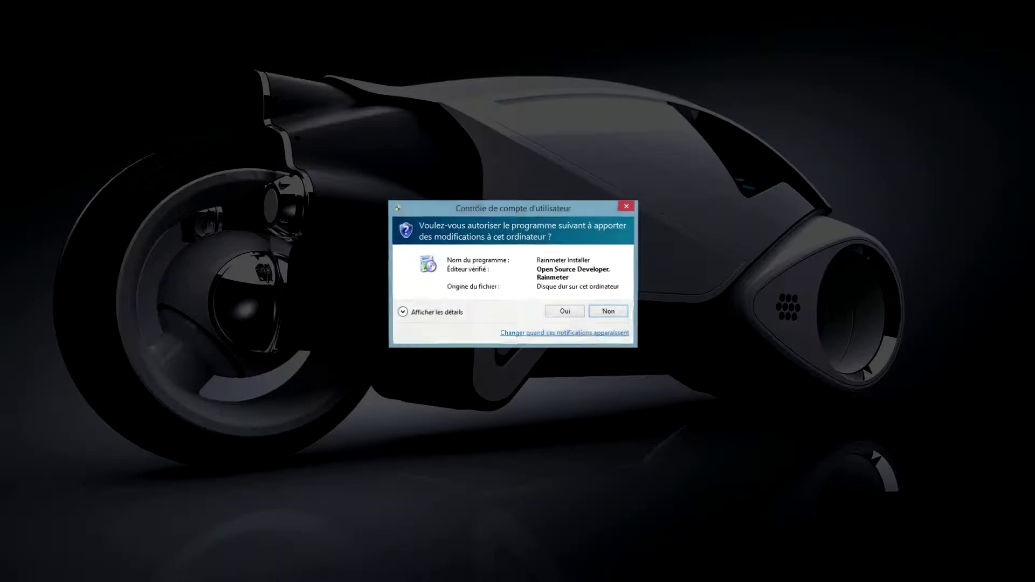
{"action": "left_click", "coordinate": [565, 311]}
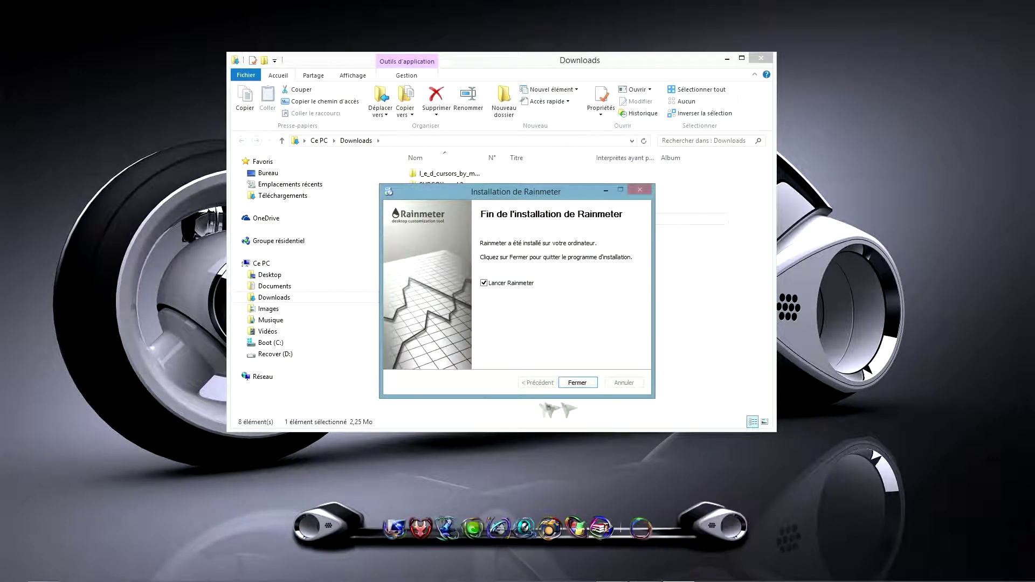
{"action": "left_click", "coordinate": [578, 383]}
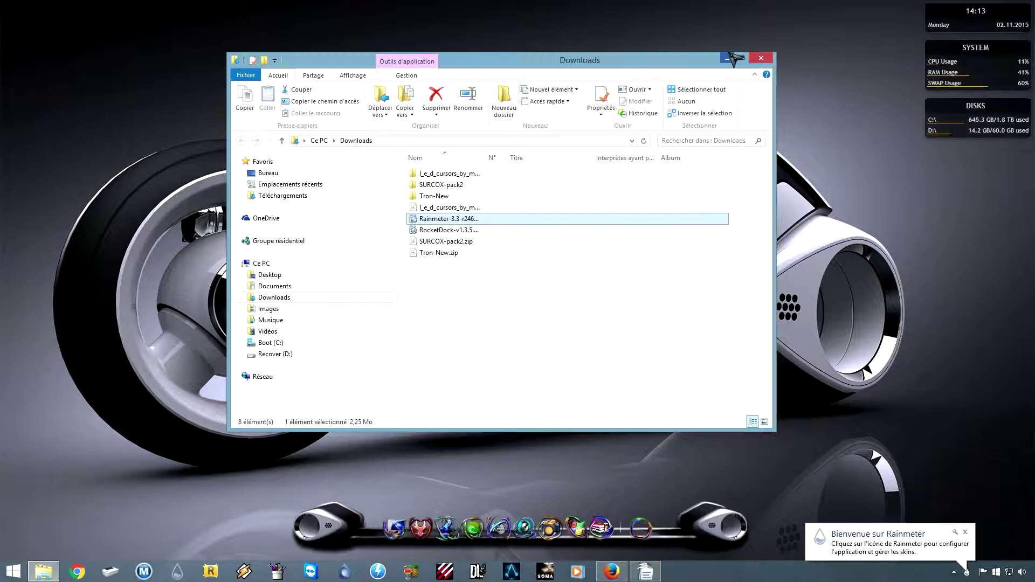
Minimise the Downloads window, dismiss the Rainmeter notification and unload the illustro Welcome skin from the desktop
{"action": "left_click", "coordinate": [726, 57]}
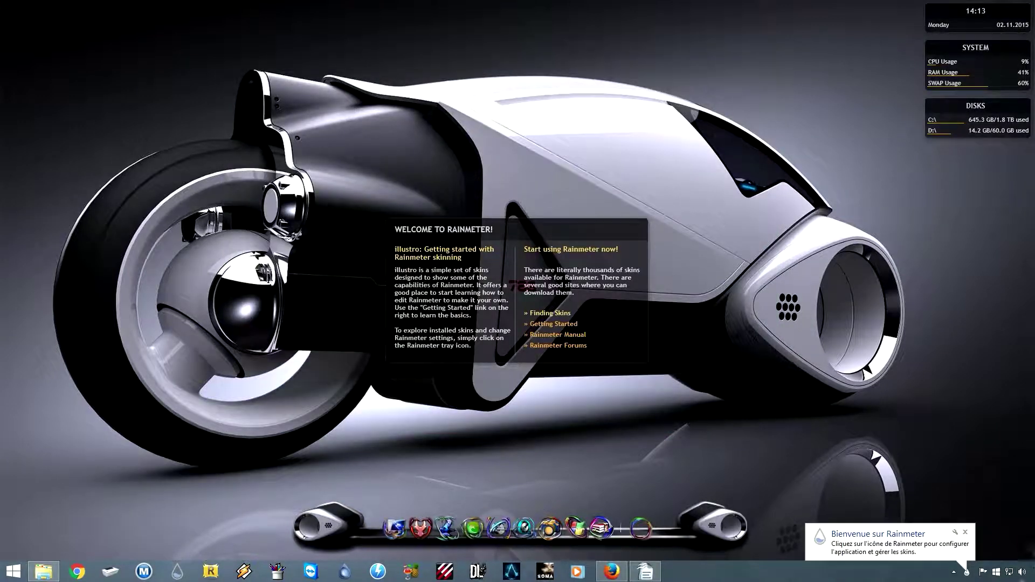
{"action": "left_click", "coordinate": [966, 533]}
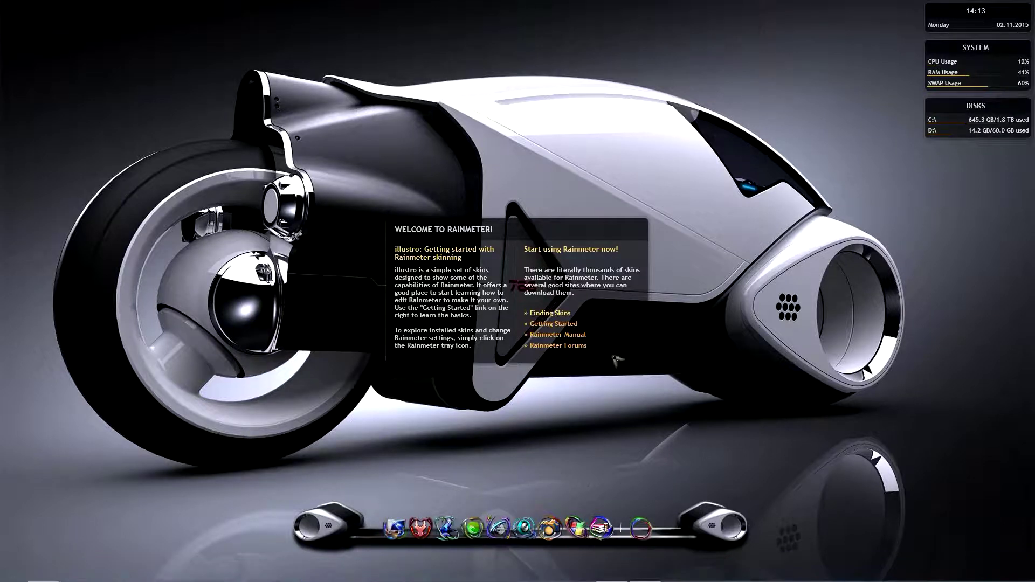
{"action": "left_click_drag", "start_coordinate": [443, 229], "coordinate": [297, 210]}
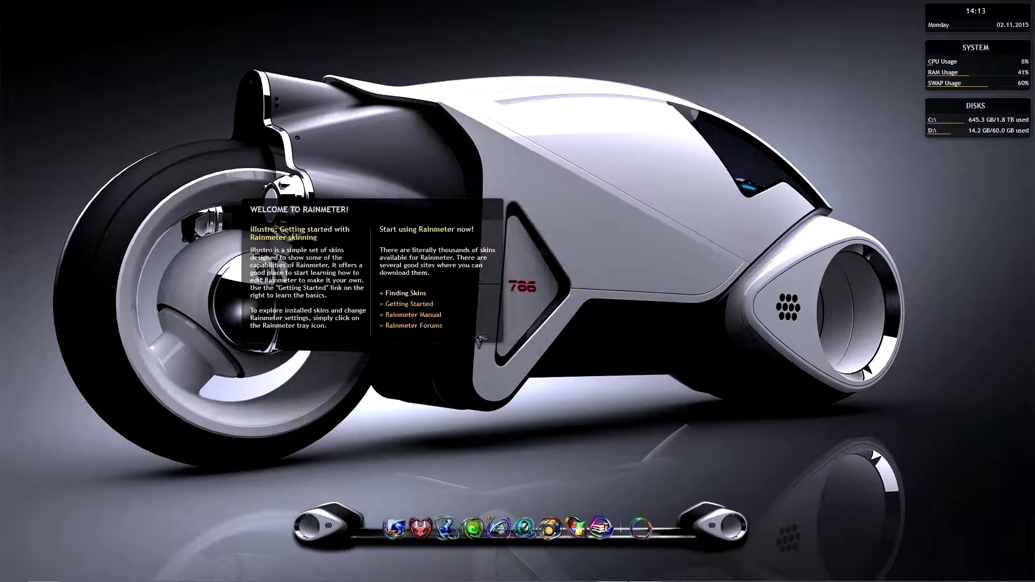
{"action": "right_click", "coordinate": [472, 327]}
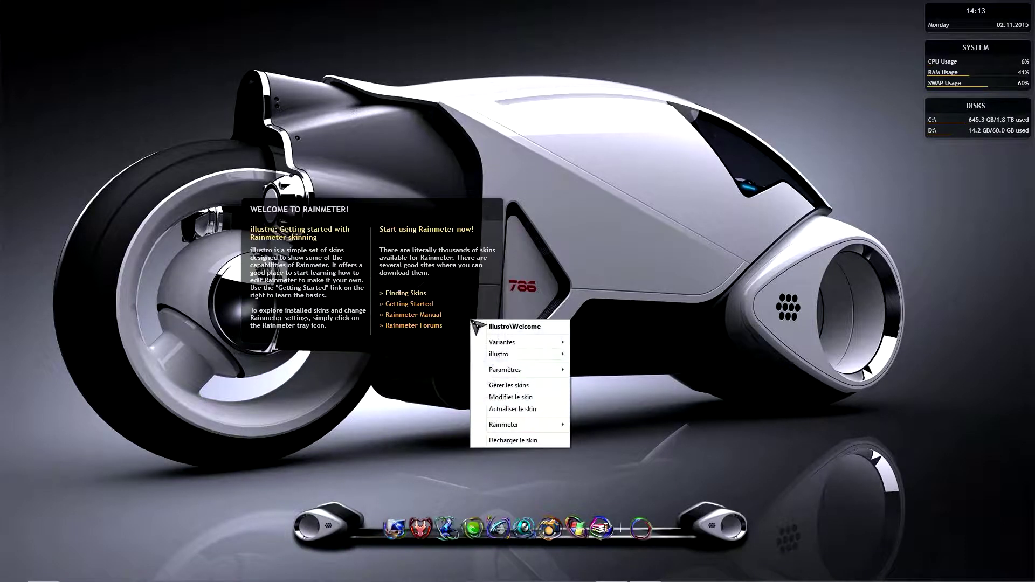
{"action": "left_click", "coordinate": [514, 440]}
Unload the remaining illustro clock, System and Disk skins from the desktop
{"action": "left_click_drag", "start_coordinate": [965, 7], "coordinate": [565, 165]}
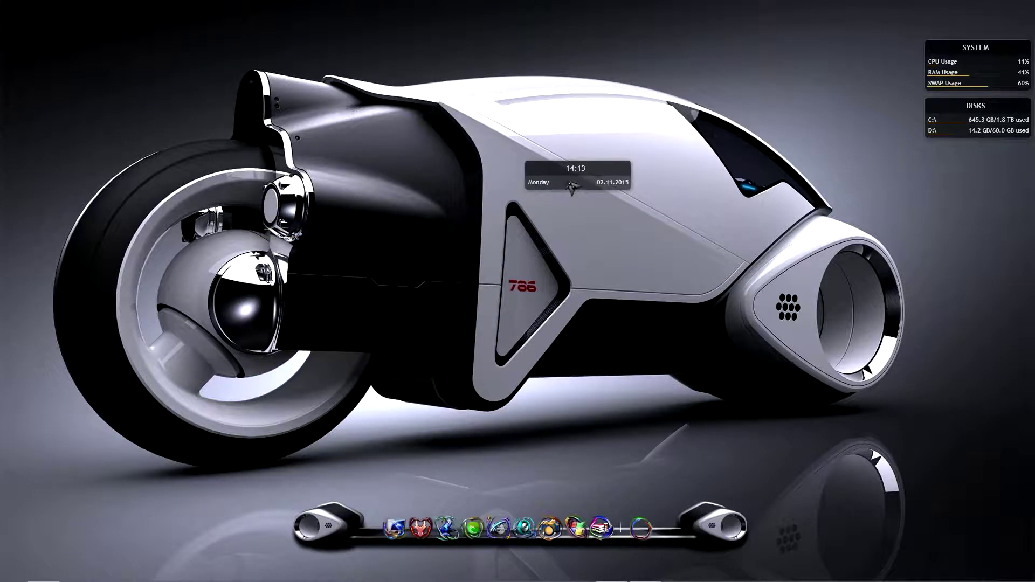
{"action": "right_click", "coordinate": [568, 183]}
{"action": "left_click", "coordinate": [599, 303]}
{"action": "right_click", "coordinate": [997, 54]}
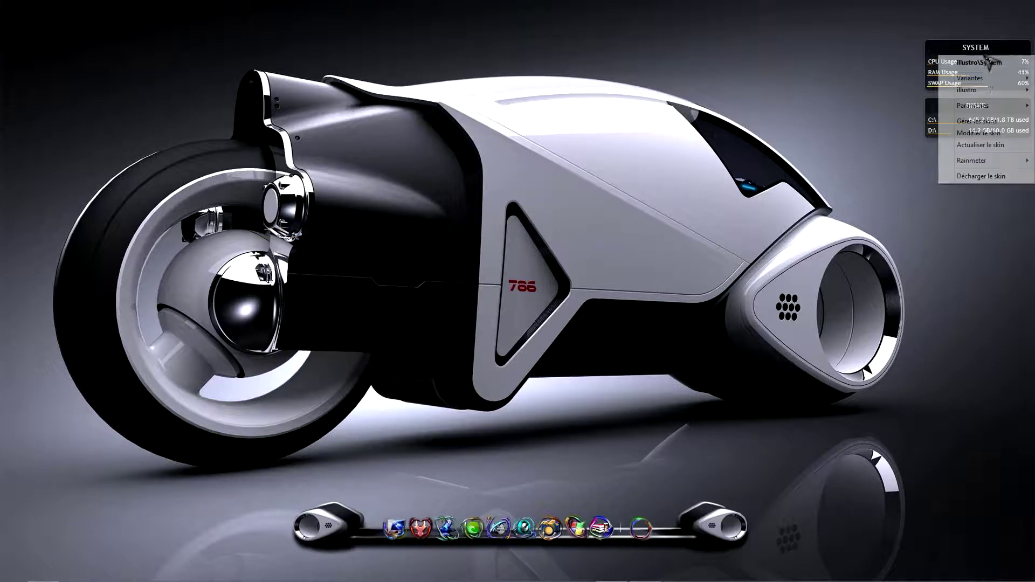
{"action": "left_click", "coordinate": [981, 176]}
{"action": "right_click", "coordinate": [982, 122]}
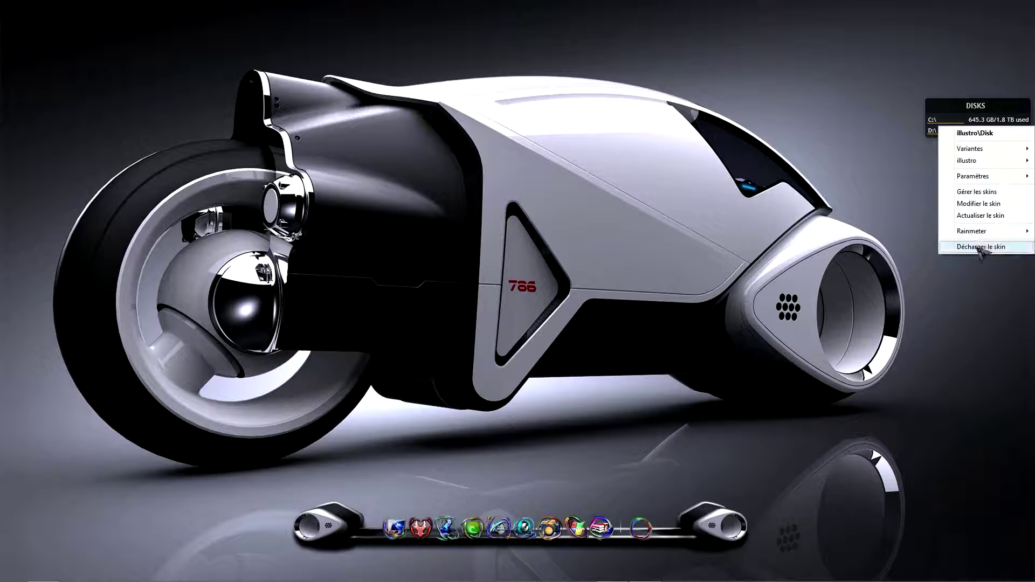
{"action": "left_click", "coordinate": [963, 309]}
Open the Rainmeter manager from the notification area, look at the illustro folder in the skins list and close the manager
{"action": "mouse_move", "coordinate": [1004, 561]}
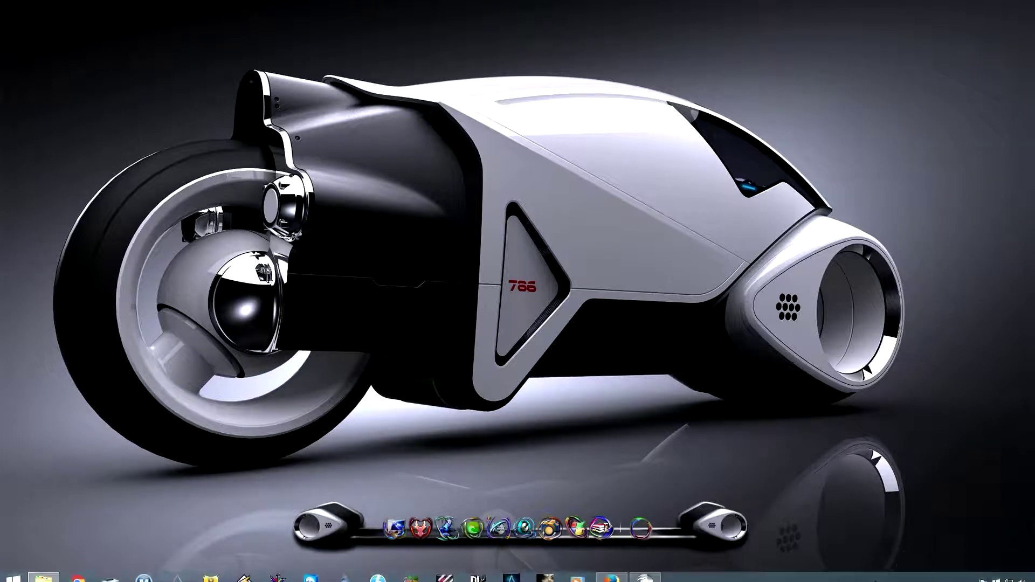
{"action": "left_click", "coordinate": [971, 573]}
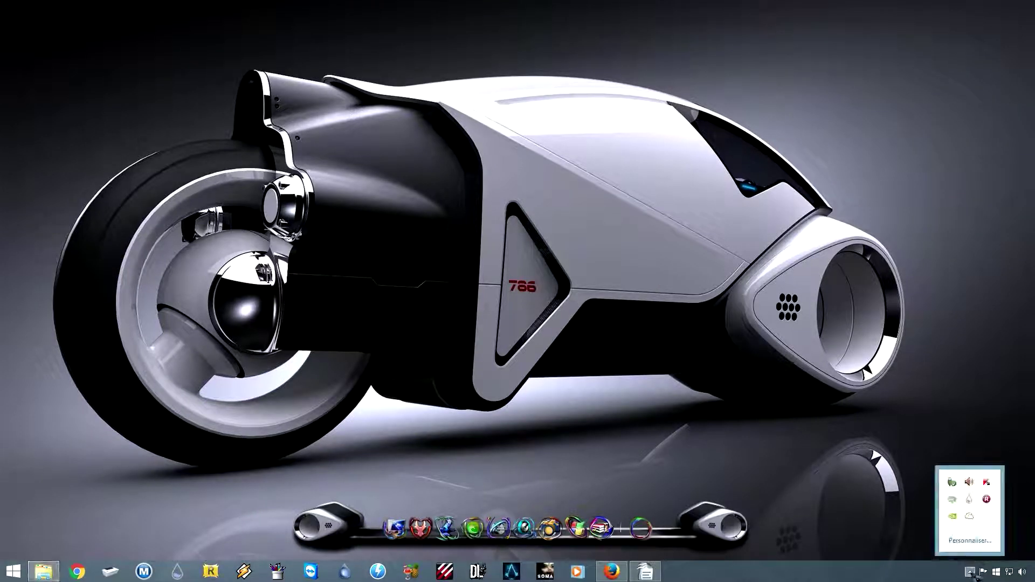
{"action": "left_click", "coordinate": [977, 495]}
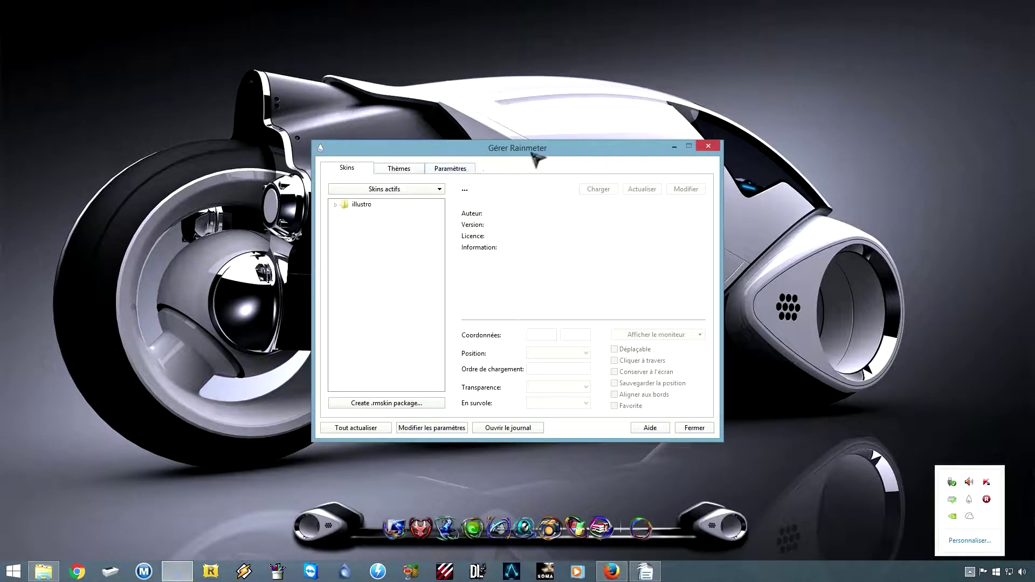
{"action": "left_click_drag", "start_coordinate": [529, 156], "coordinate": [520, 107]}
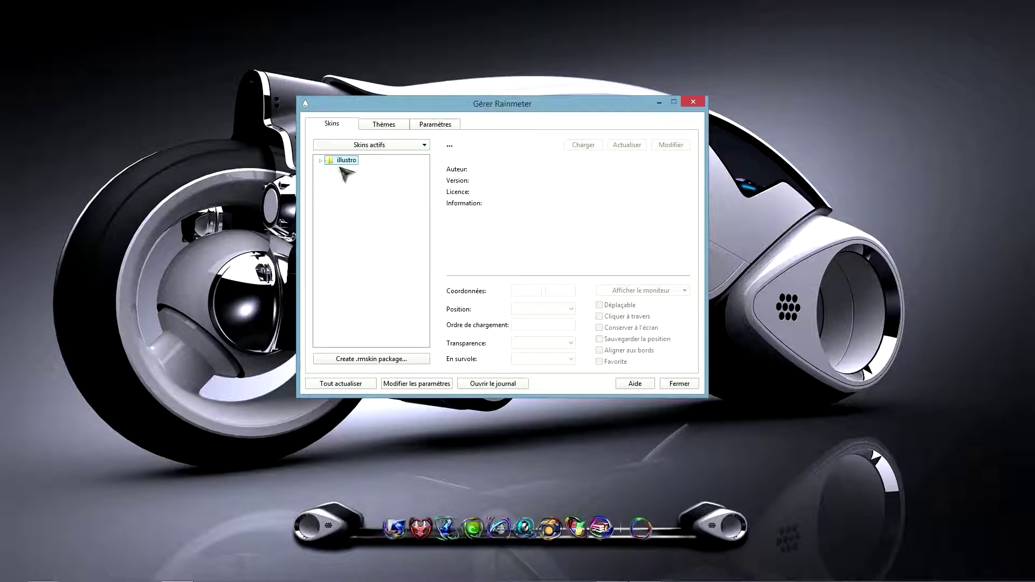
{"action": "left_click", "coordinate": [323, 160]}
{"action": "left_click", "coordinate": [323, 160]}
{"action": "left_click", "coordinate": [701, 104]}
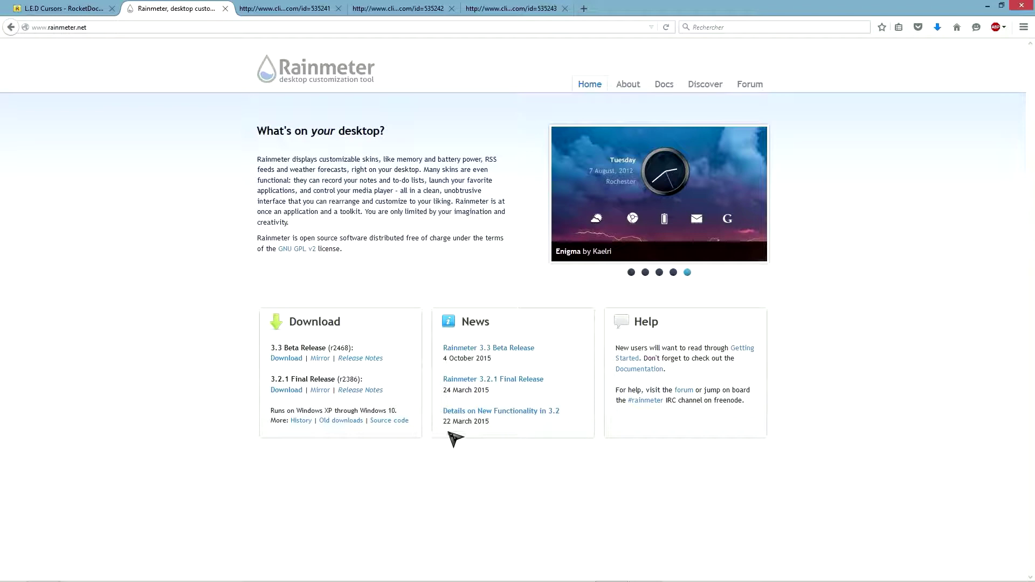
Close the Rainmeter page in Firefox and follow the next two ClicTune redirects to the Hi-Tech Desktop and Targeting The Bone Dragon skin pages
{"action": "left_click", "coordinate": [225, 8]}
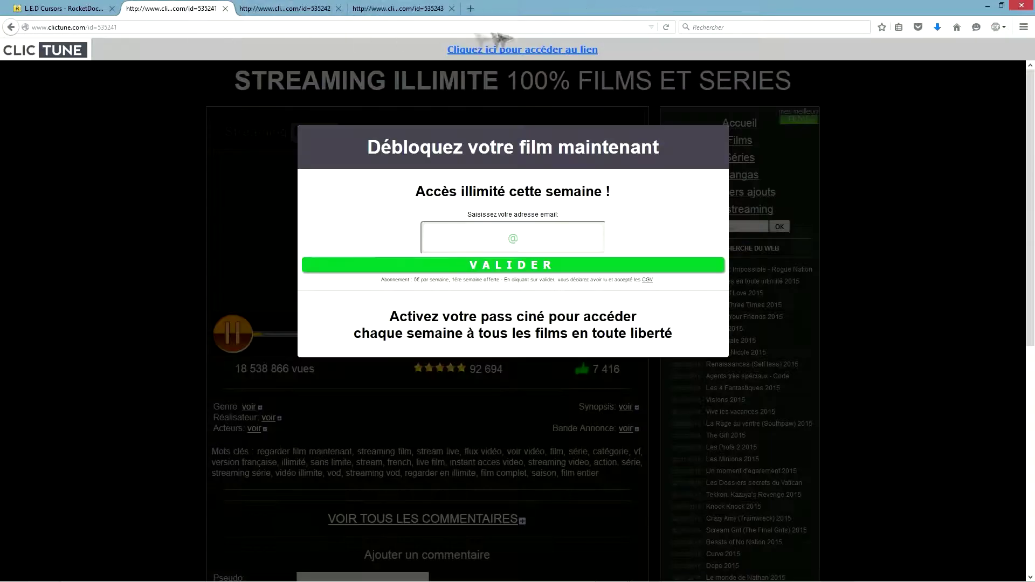
{"action": "left_click", "coordinate": [512, 49]}
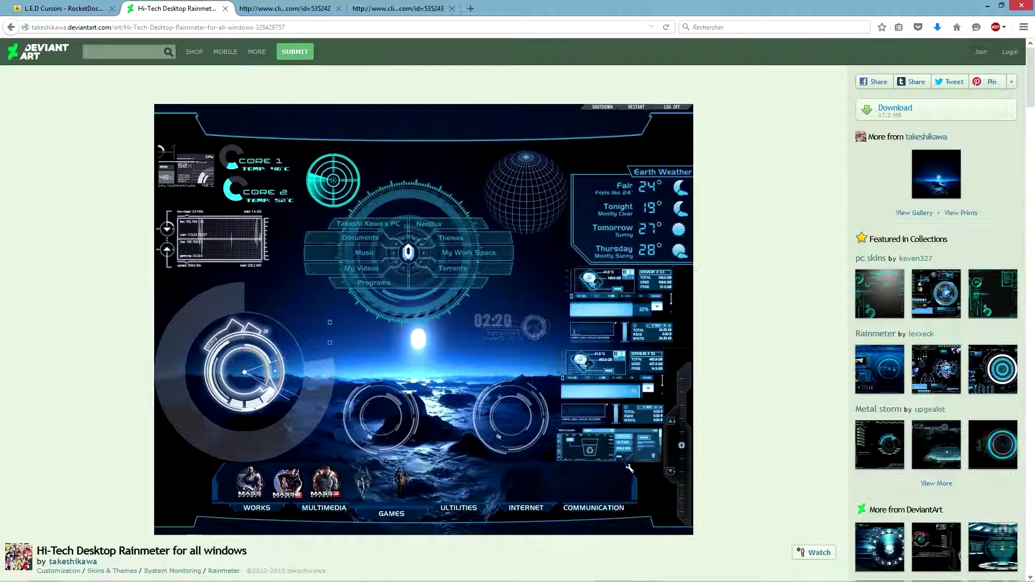
{"action": "left_click", "coordinate": [300, 10]}
{"action": "left_click", "coordinate": [545, 49]}
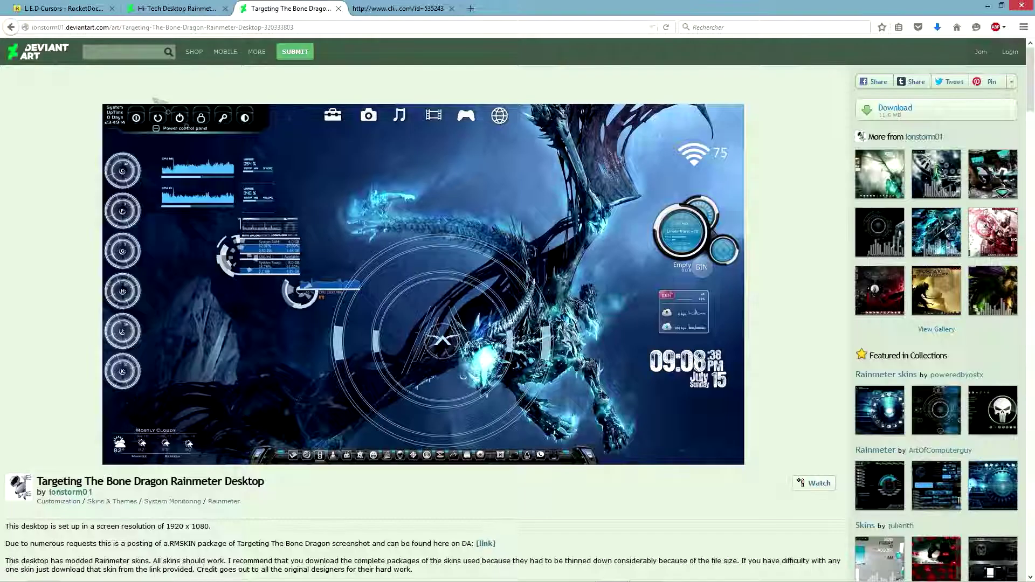
Compare the two skin pages and save the Hi-Tech Desktop Rainmeter skin package from its DeviantArt page
{"action": "left_click", "coordinate": [183, 9]}
{"action": "left_click", "coordinate": [286, 9]}
{"action": "left_click", "coordinate": [182, 11]}
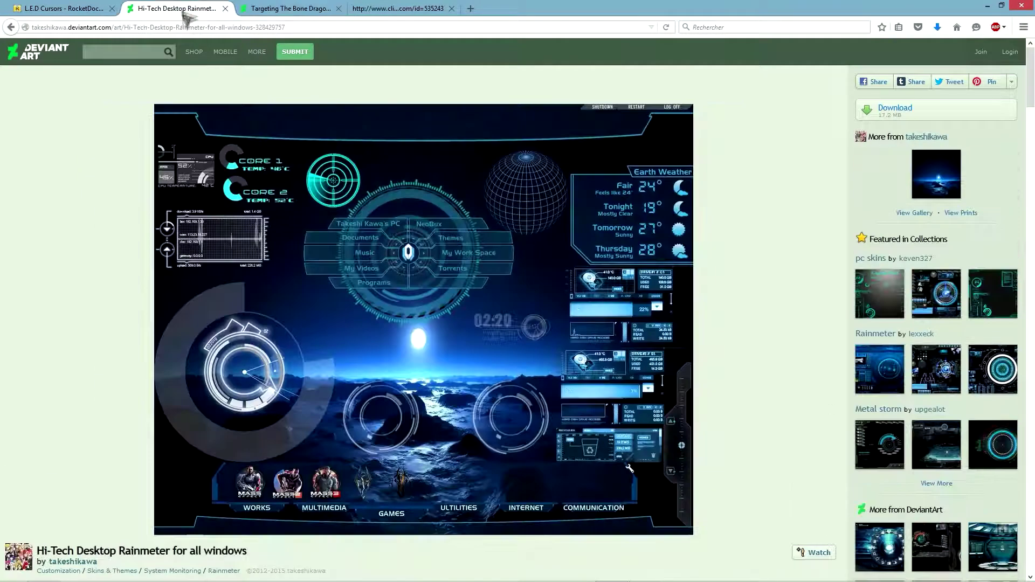
{"action": "left_click", "coordinate": [896, 109]}
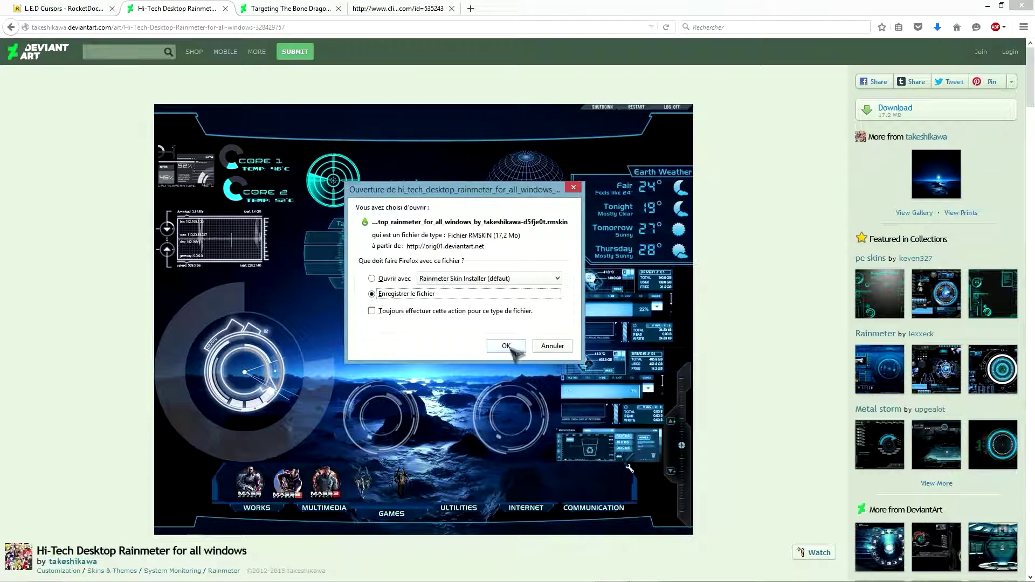
{"action": "left_click", "coordinate": [507, 347]}
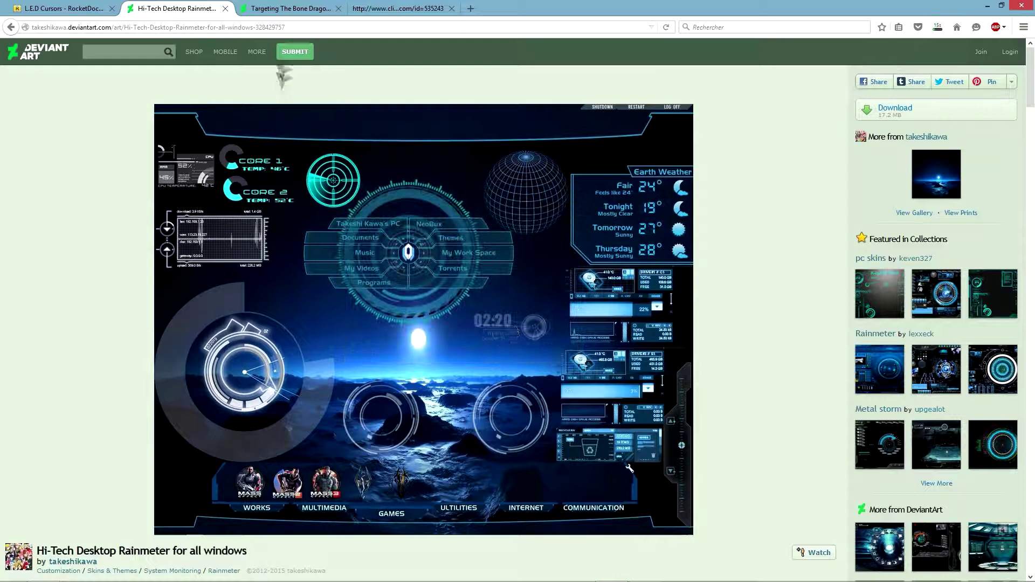
Download the Targeting The Bone Dragon Rainmeter skin package from its DeviantArt page, saving the file instead of opening it
{"action": "left_click", "coordinate": [276, 8]}
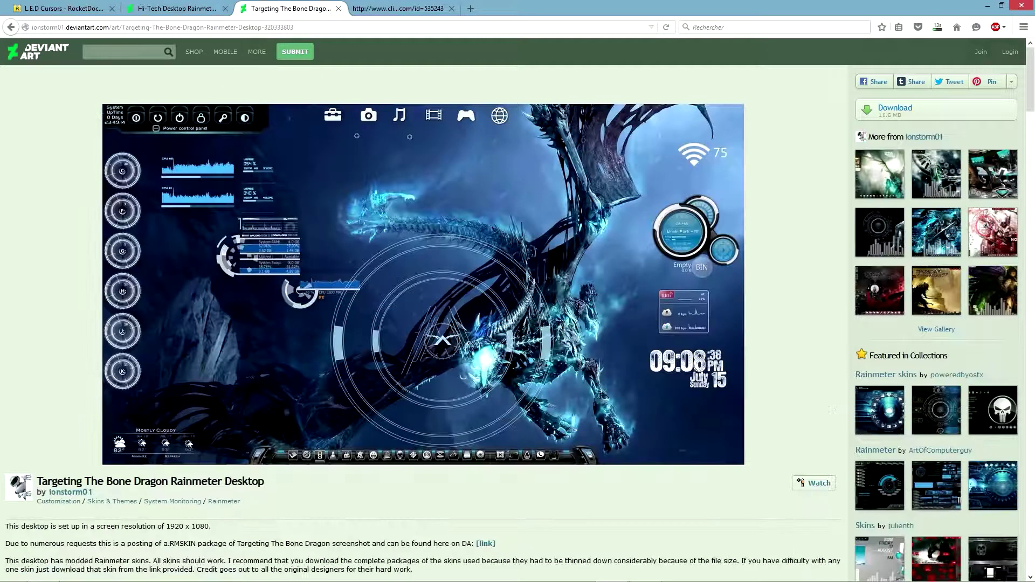
{"action": "left_click", "coordinate": [893, 110]}
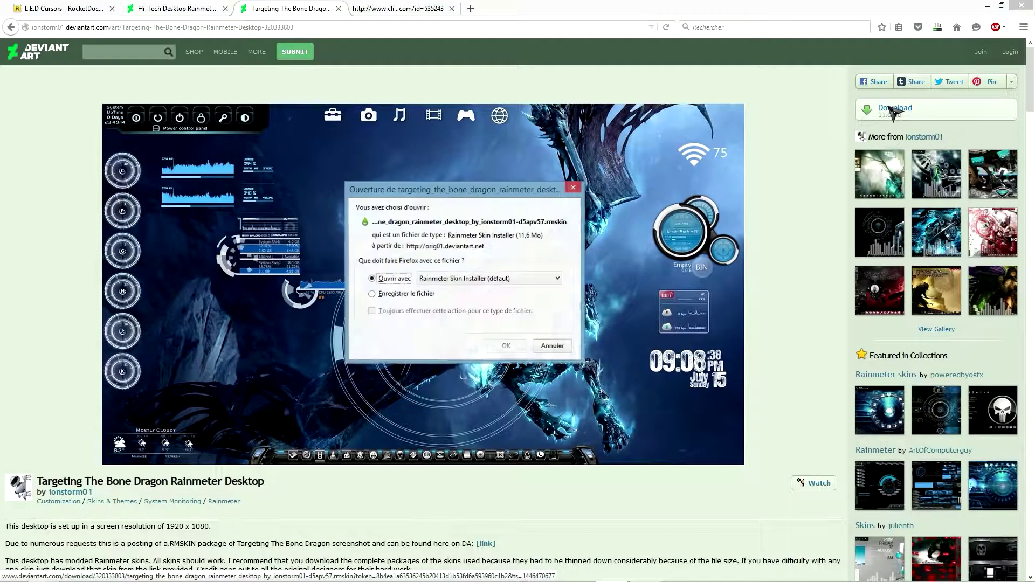
{"action": "left_click", "coordinate": [372, 295]}
{"action": "left_click", "coordinate": [506, 345]}
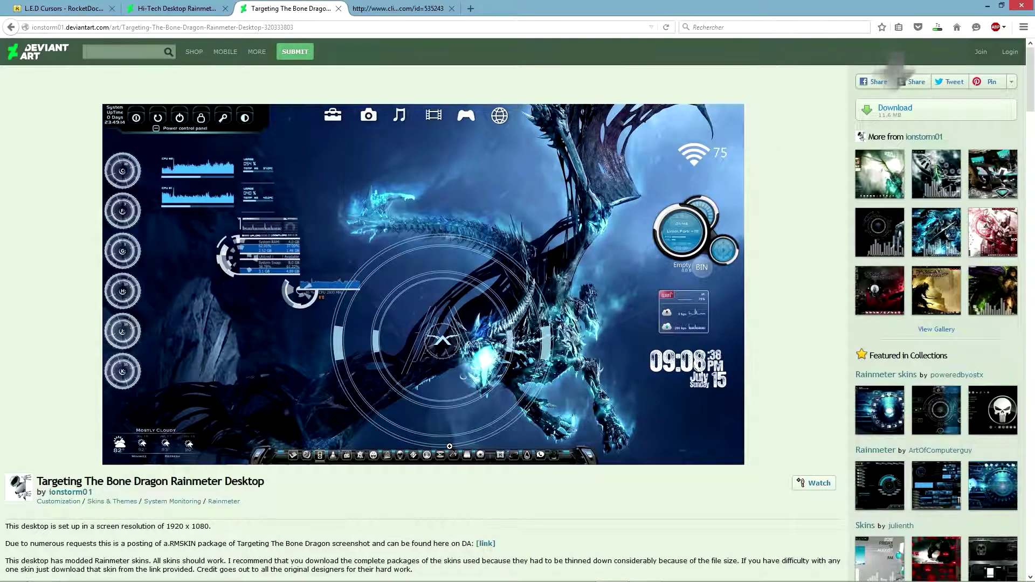
Open the Downloads folder and install the Hi-Tech Desktop Rainmeter skin package, applying its included layout
{"action": "left_click", "coordinate": [987, 7]}
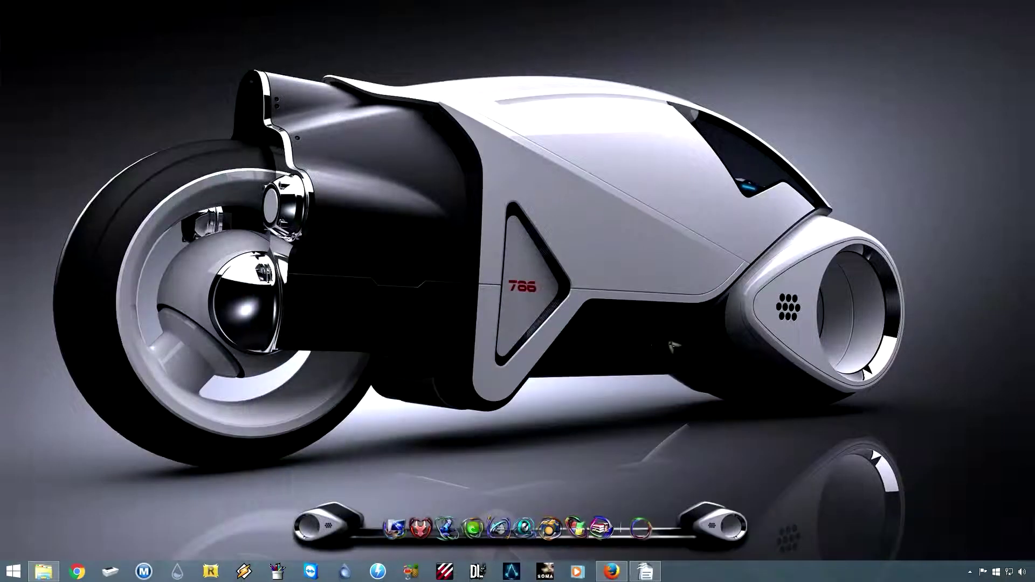
{"action": "left_click", "coordinate": [43, 572]}
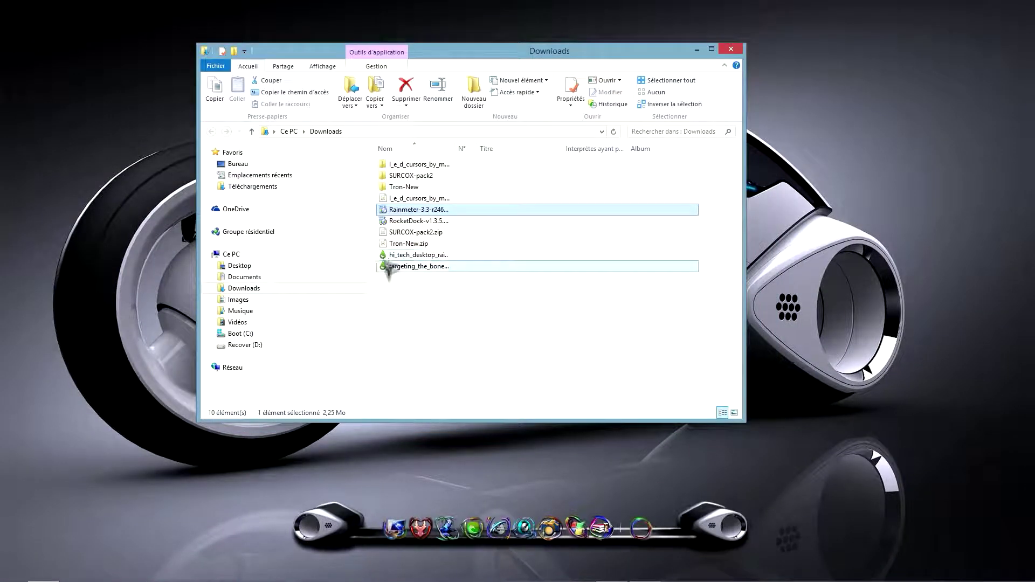
{"action": "left_click", "coordinate": [416, 259]}
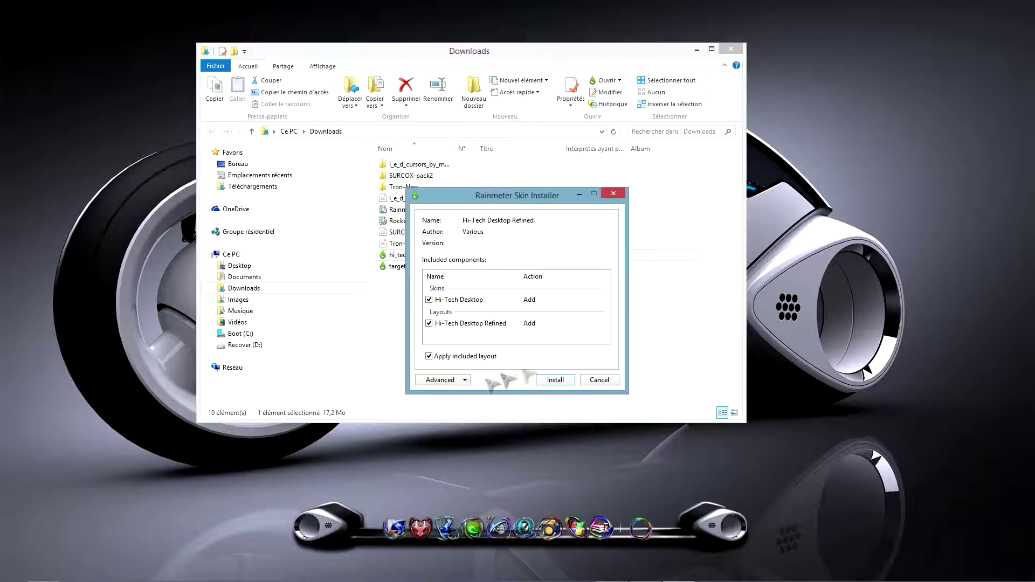
{"action": "left_click", "coordinate": [557, 381]}
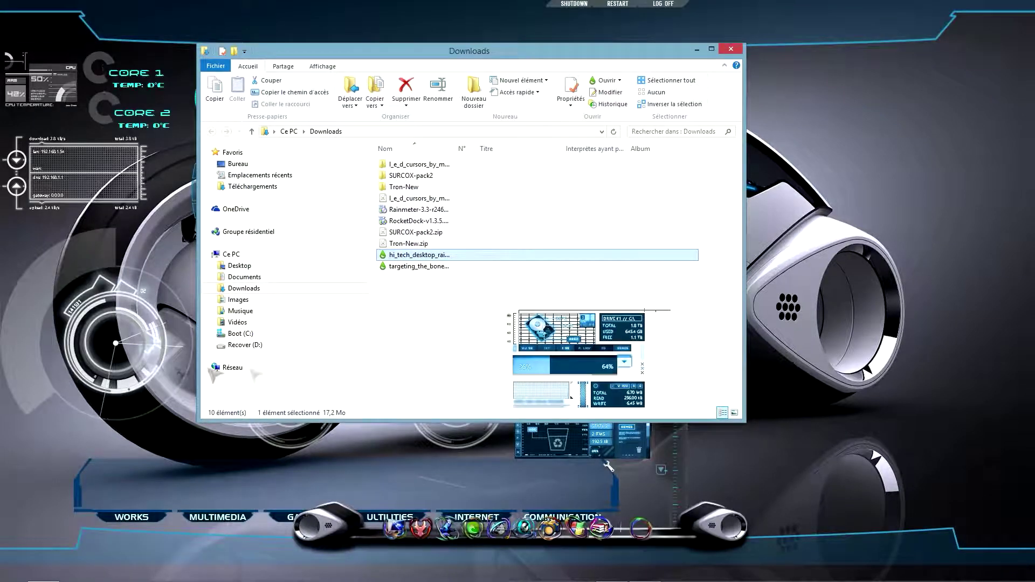
Install the Targeting The Bone Dragon Rainmeter skin package from the Downloads folder
{"action": "left_click", "coordinate": [415, 266]}
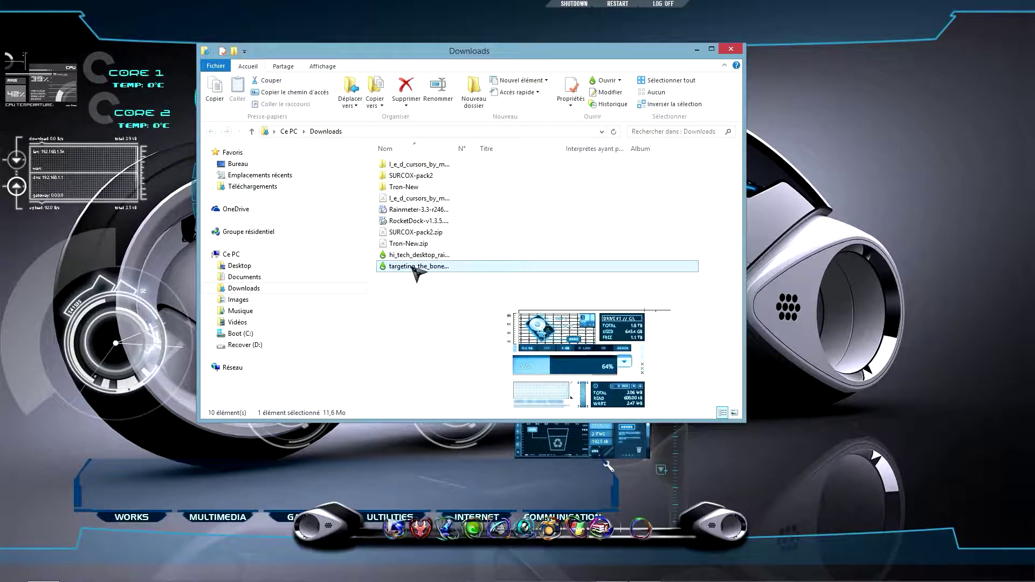
{"action": "double_click", "coordinate": [426, 267]}
{"action": "left_click", "coordinate": [558, 380]}
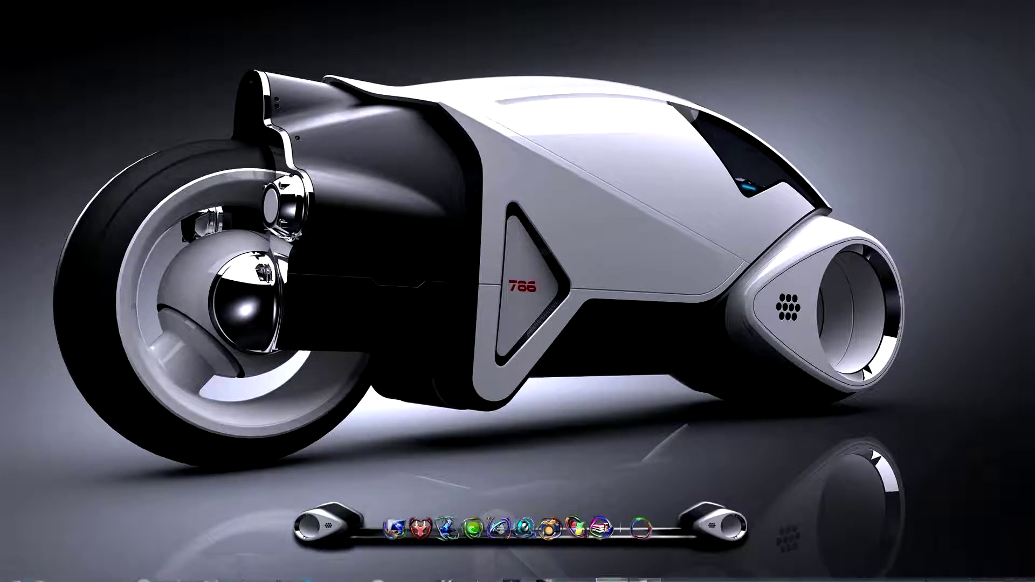
Open the Rainmeter manager from the notification area and select the Hi-Tech Desktop folder in the skins list
{"action": "mouse_move", "coordinate": [947, 564]}
{"action": "left_click", "coordinate": [970, 572]}
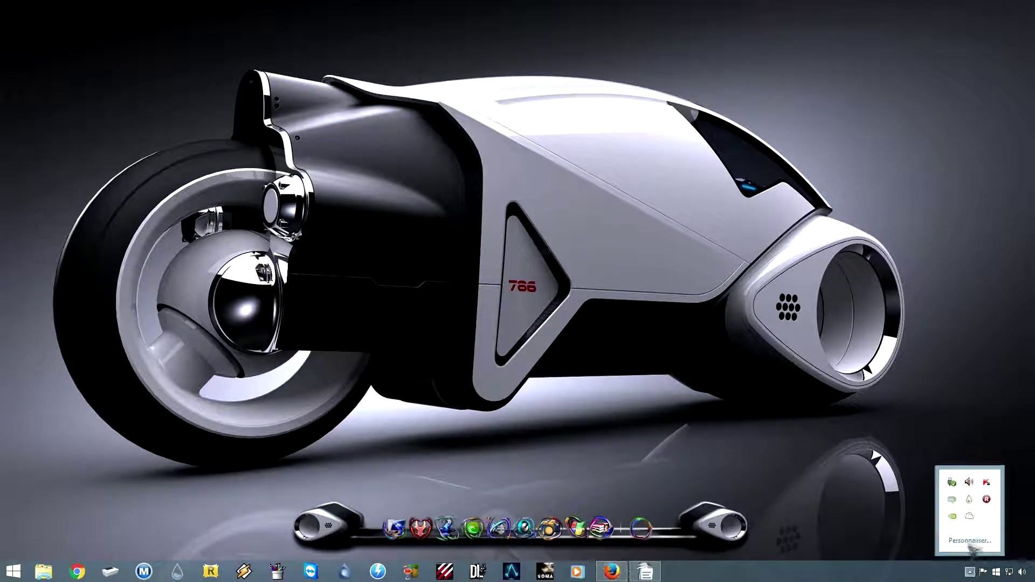
{"action": "left_click", "coordinate": [974, 499]}
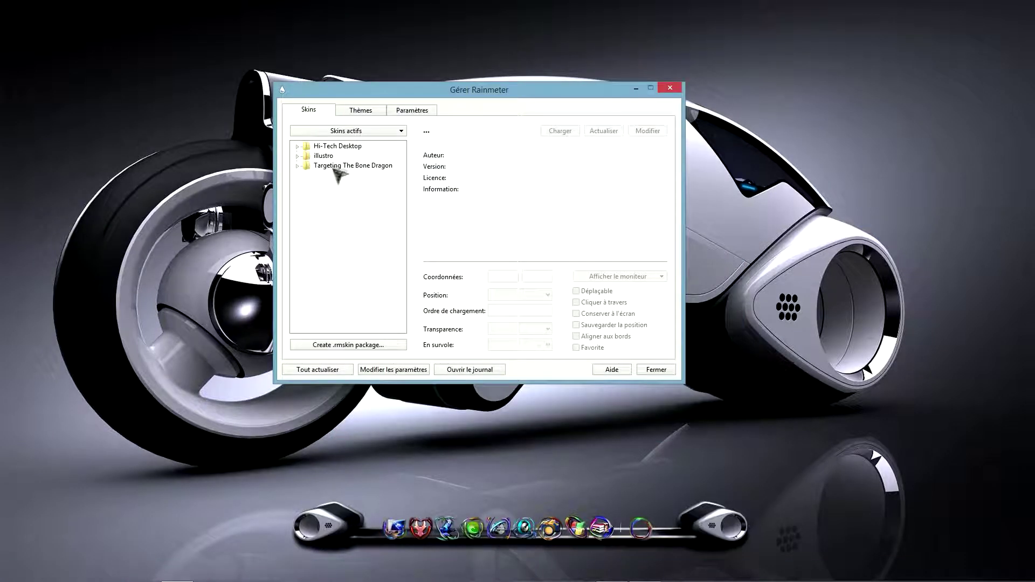
{"action": "left_click", "coordinate": [322, 147]}
{"action": "left_click", "coordinate": [348, 166]}
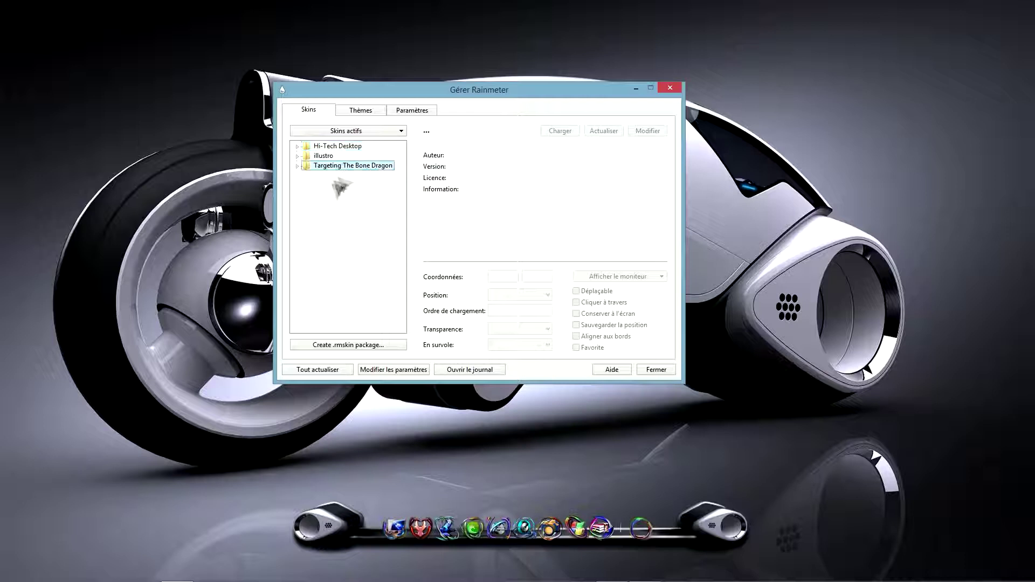
{"action": "left_click_drag", "start_coordinate": [459, 93], "coordinate": [477, 96]}
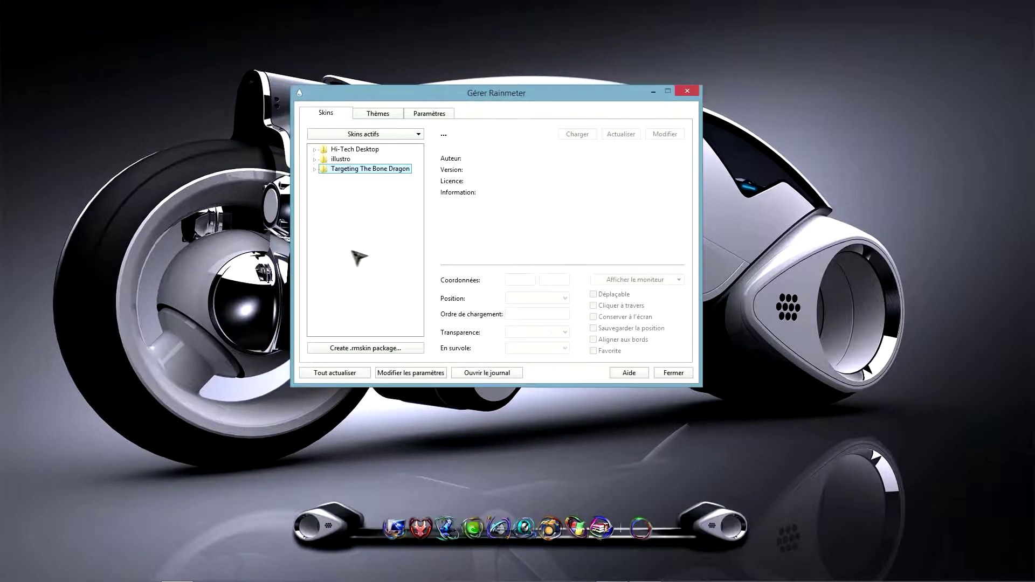
{"action": "left_click", "coordinate": [348, 151]}
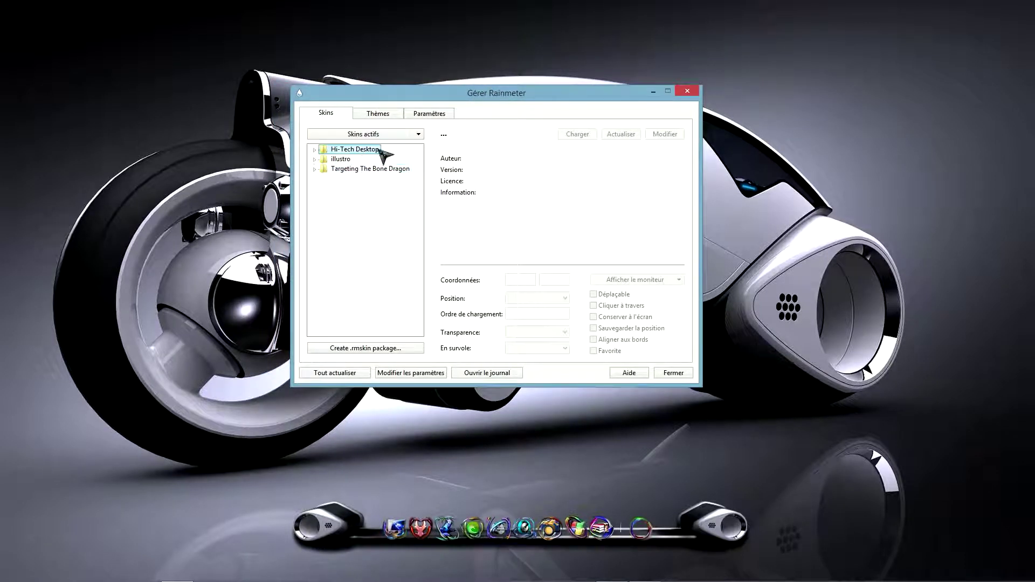
Expand Hi-Tech Desktop and its Launcher folder, and load the Launcher.ini skin onto the desktop
{"action": "left_click", "coordinate": [316, 150]}
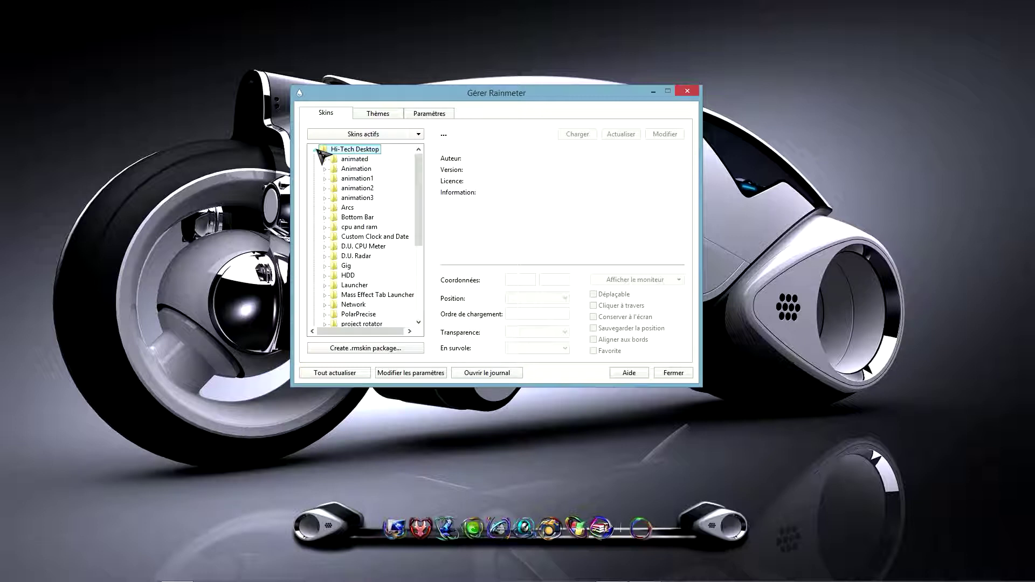
{"action": "left_click_drag", "start_coordinate": [424, 114], "coordinate": [437, 124]}
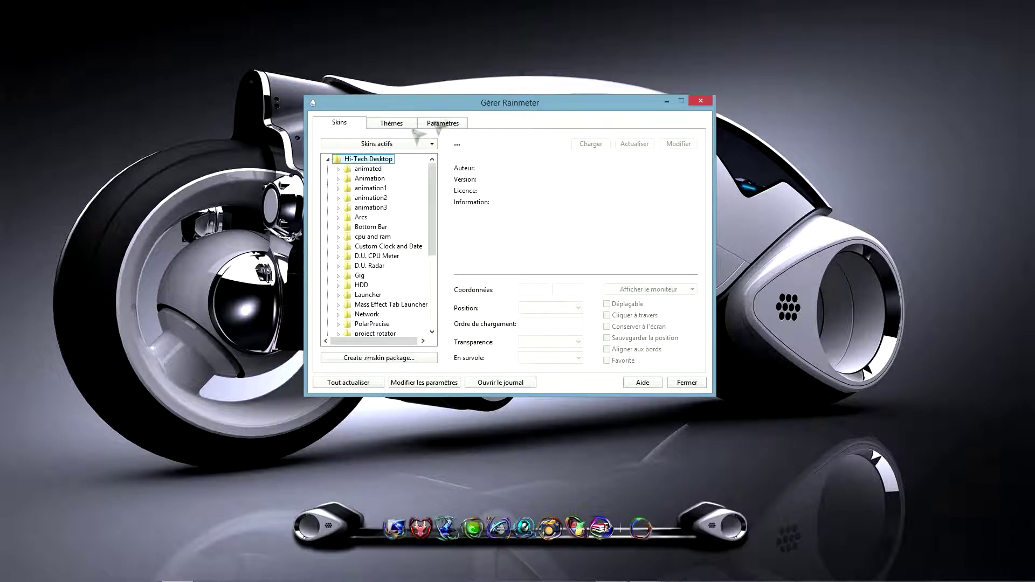
{"action": "left_click", "coordinate": [356, 297]}
{"action": "left_click", "coordinate": [338, 296]}
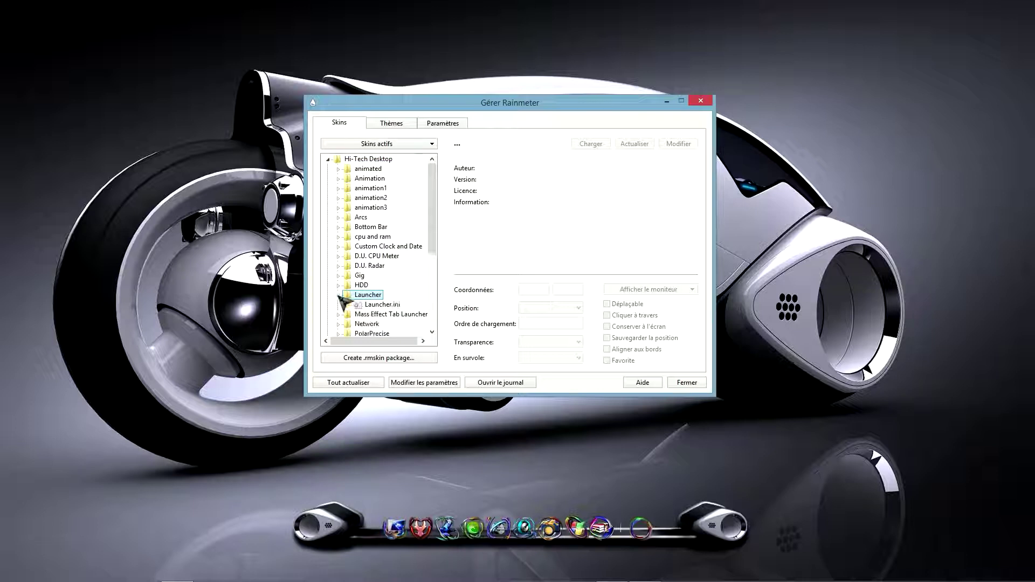
{"action": "left_click", "coordinate": [378, 305]}
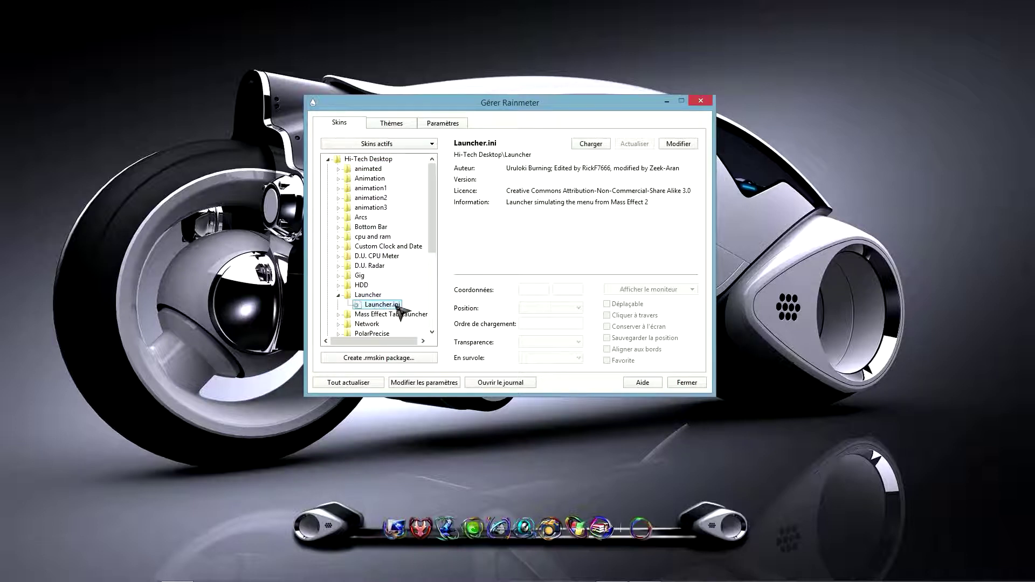
{"action": "left_click", "coordinate": [591, 145]}
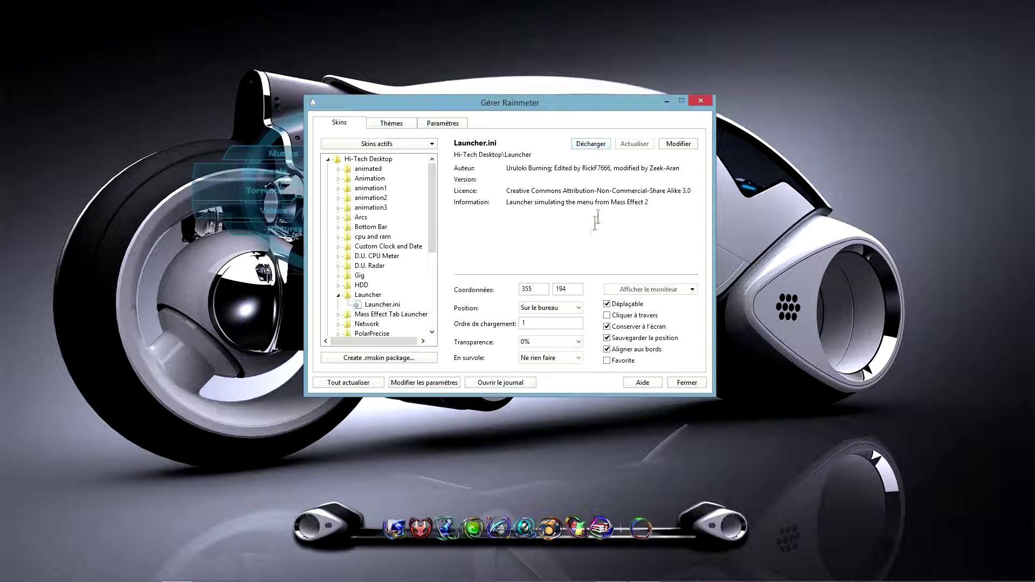
Move the manager window clear of the launcher skin and reposition the skin at about coordinates 400, 221
{"action": "left_click", "coordinate": [667, 101]}
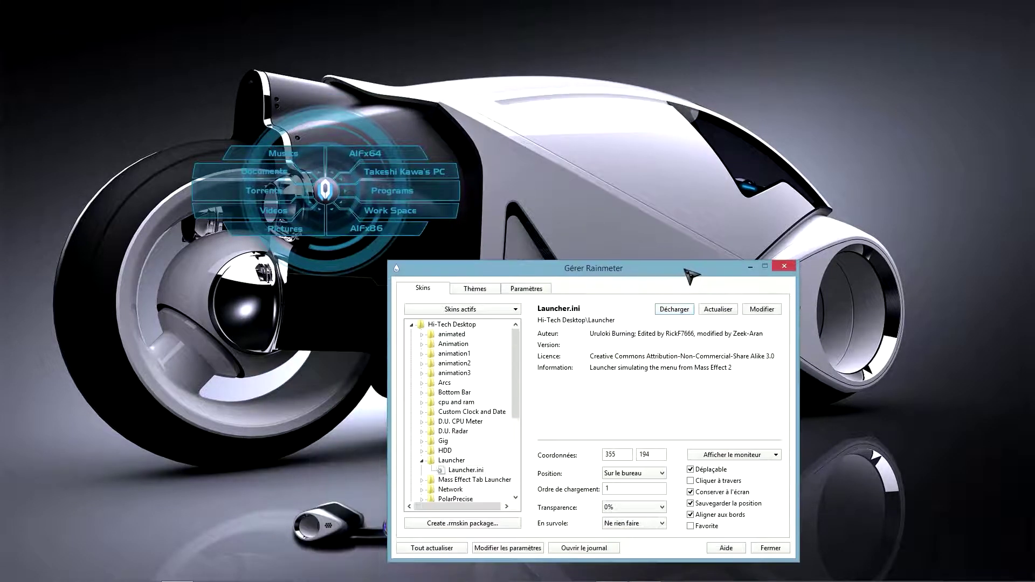
{"action": "left_click_drag", "start_coordinate": [610, 269], "coordinate": [797, 235]}
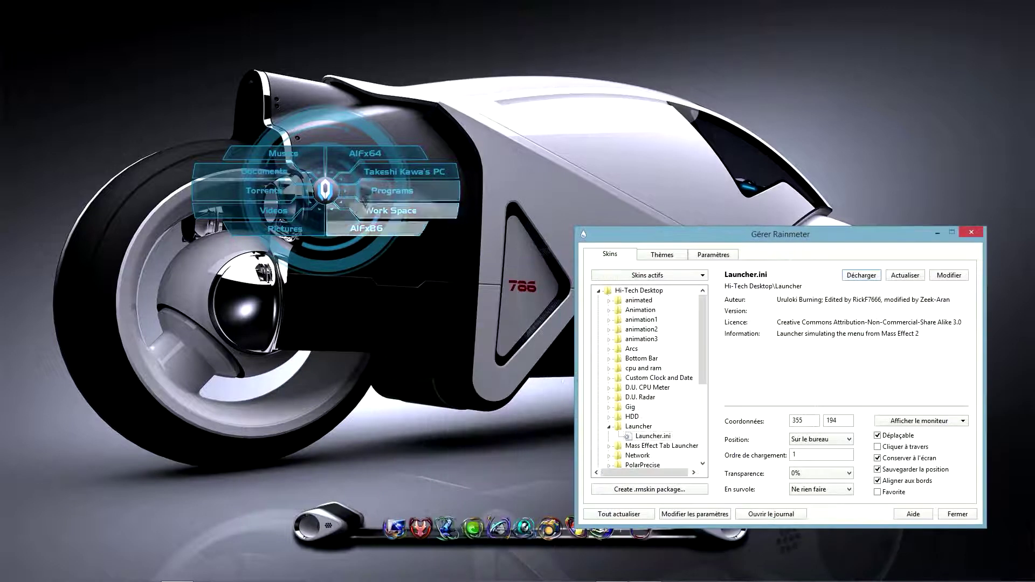
{"action": "left_click_drag", "start_coordinate": [334, 271], "coordinate": [206, 222]}
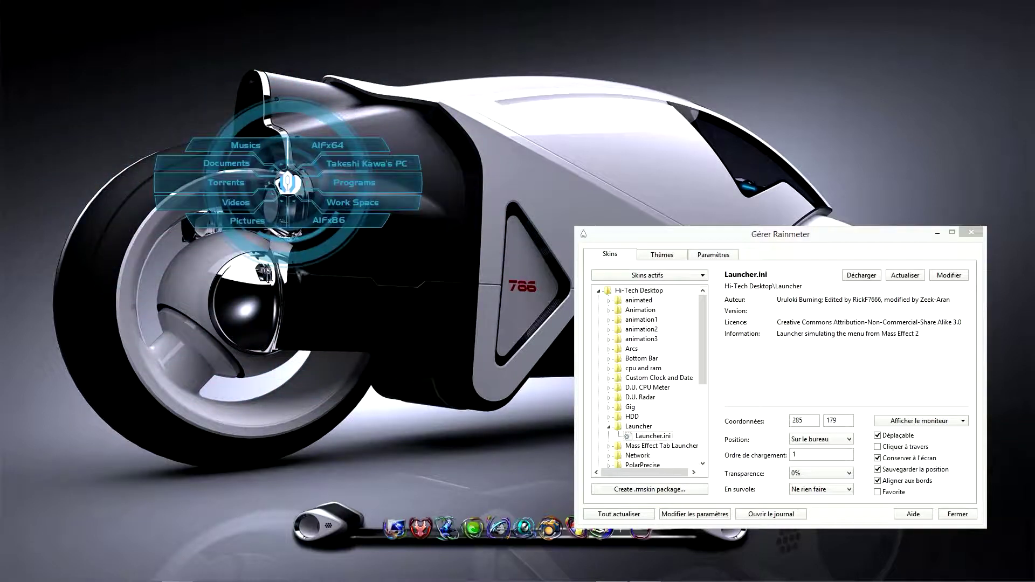
{"action": "left_click_drag", "start_coordinate": [322, 268], "coordinate": [381, 290]}
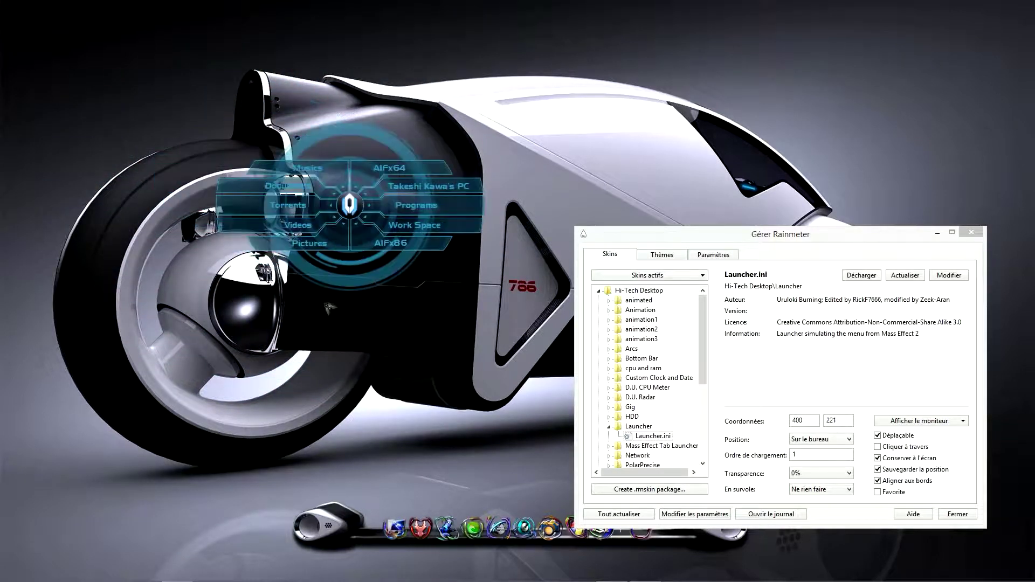
Enable click-through (Cliquer à travers) for the launcher skin, test its context menu on the desktop, and disable the option again
{"action": "right_click", "coordinate": [355, 284]}
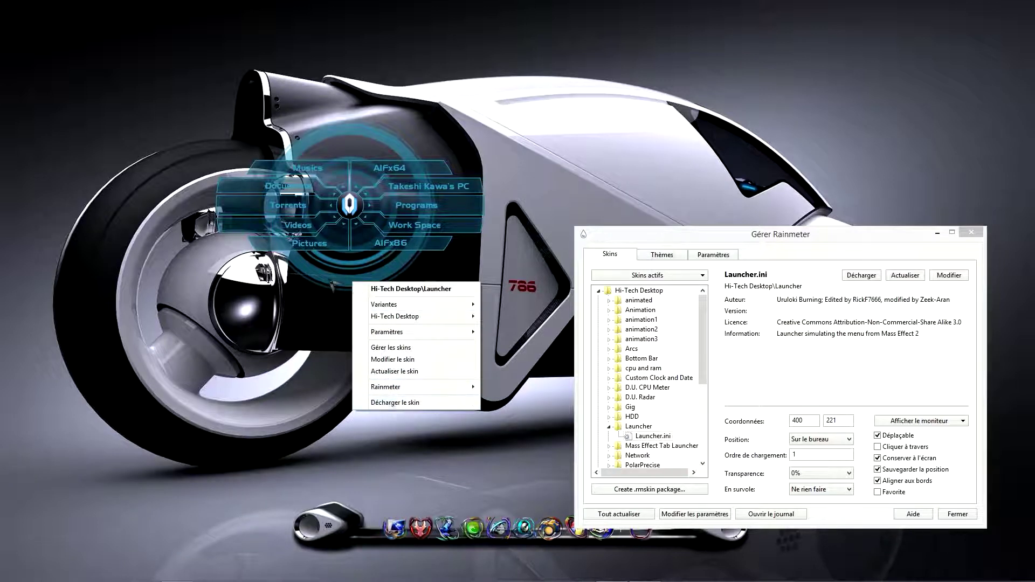
{"action": "left_click", "coordinate": [329, 280]}
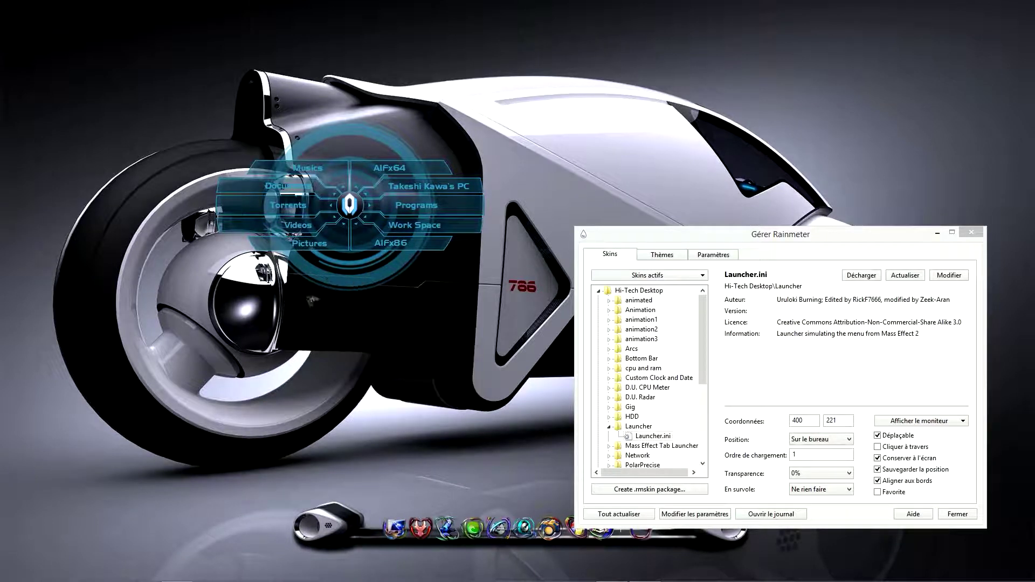
{"action": "left_click", "coordinate": [878, 447]}
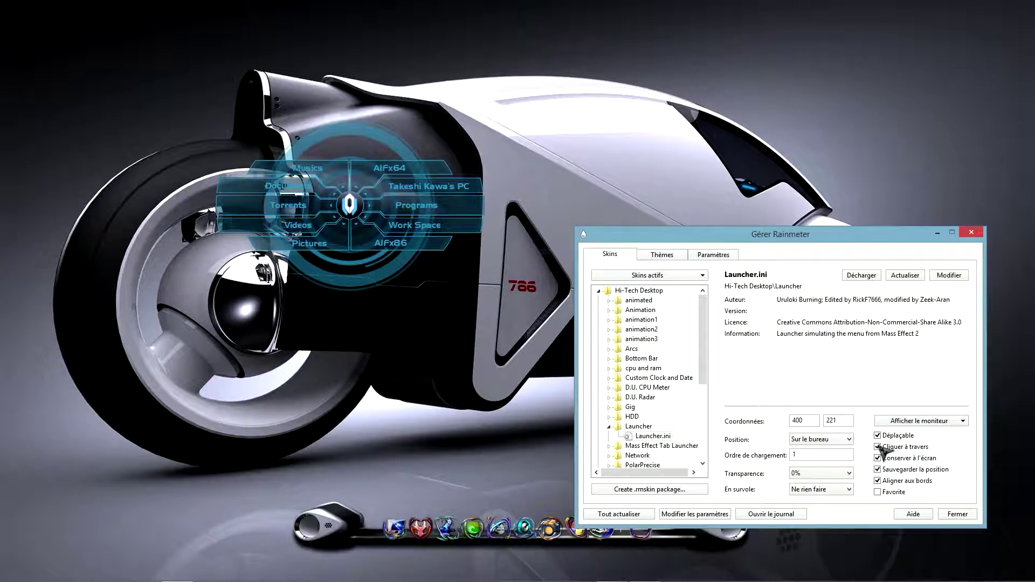
{"action": "left_click", "coordinate": [878, 447]}
{"action": "left_click", "coordinate": [878, 447]}
{"action": "left_click", "coordinate": [376, 288]}
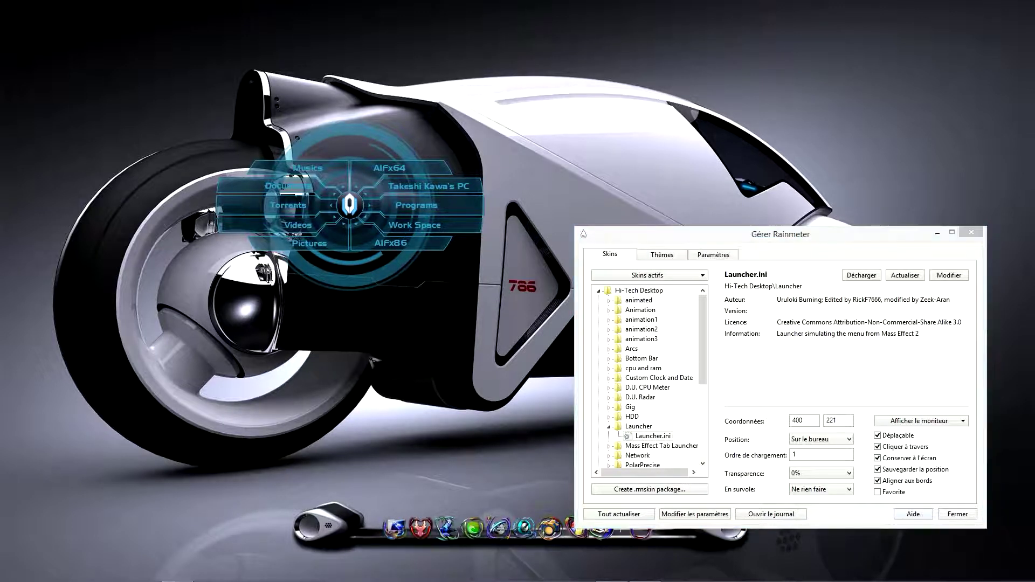
{"action": "right_click", "coordinate": [346, 284]}
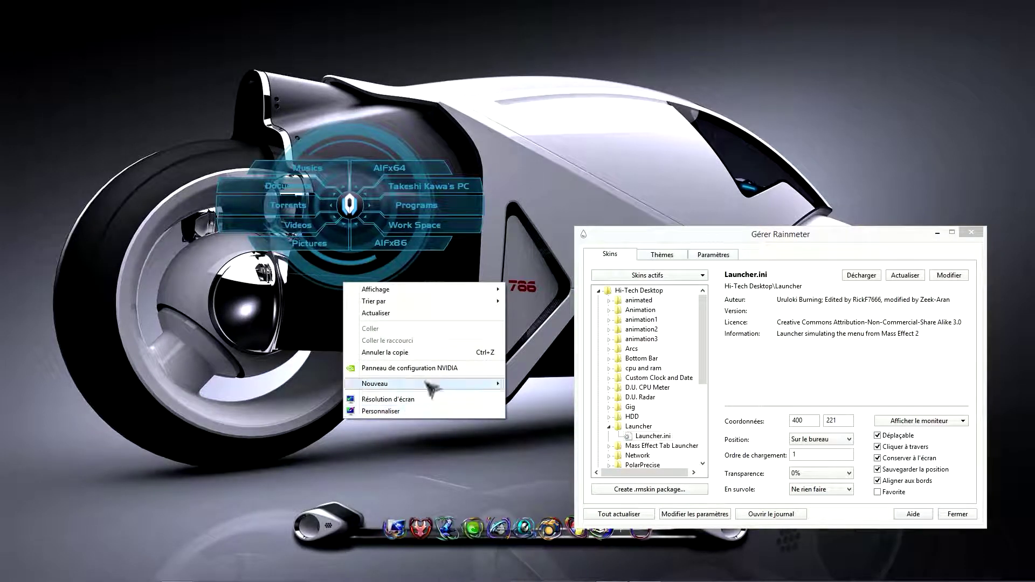
{"action": "key", "text": "Escape"}
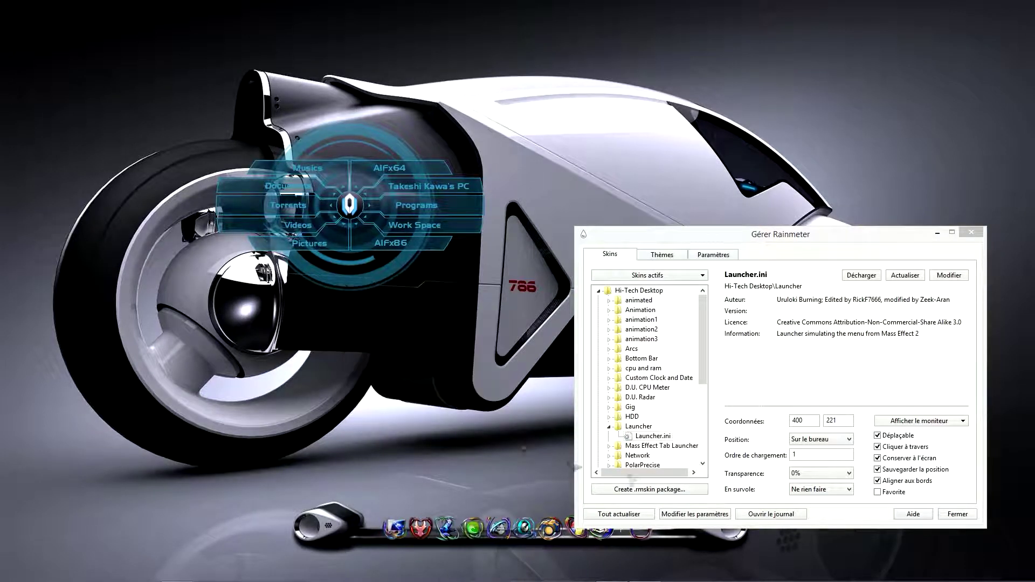
{"action": "left_click", "coordinate": [878, 447]}
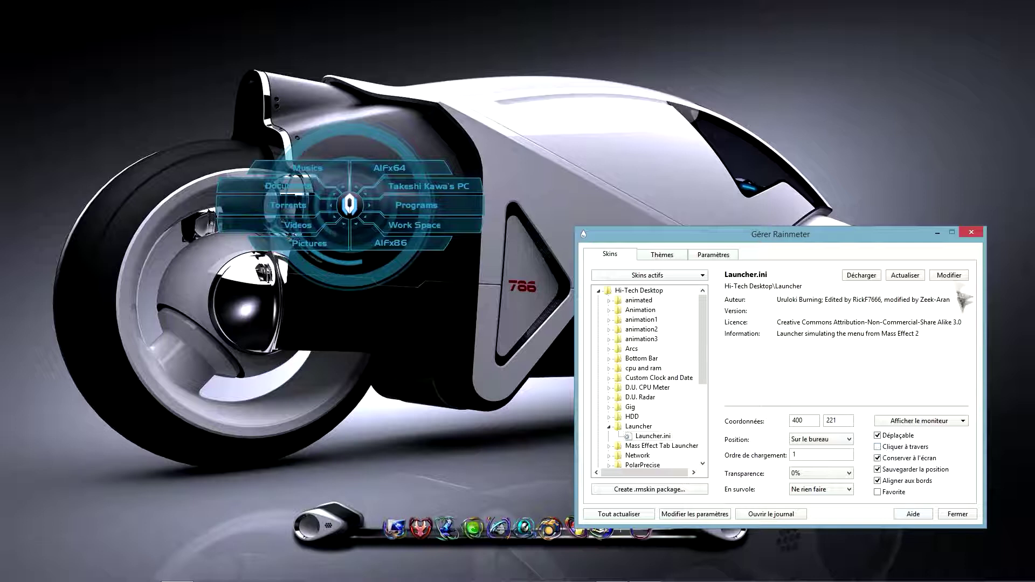
Close the Rainmeter manager and move the launcher skin onto the white upper body of the motorcycle in the wallpaper
{"action": "left_click", "coordinate": [975, 233]}
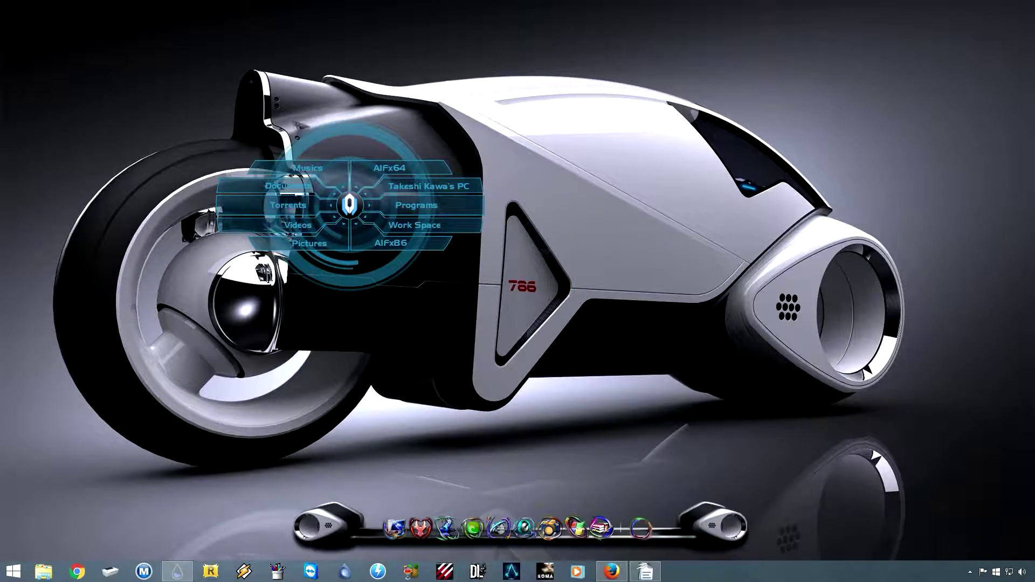
{"action": "left_click_drag", "start_coordinate": [334, 136], "coordinate": [604, 125]}
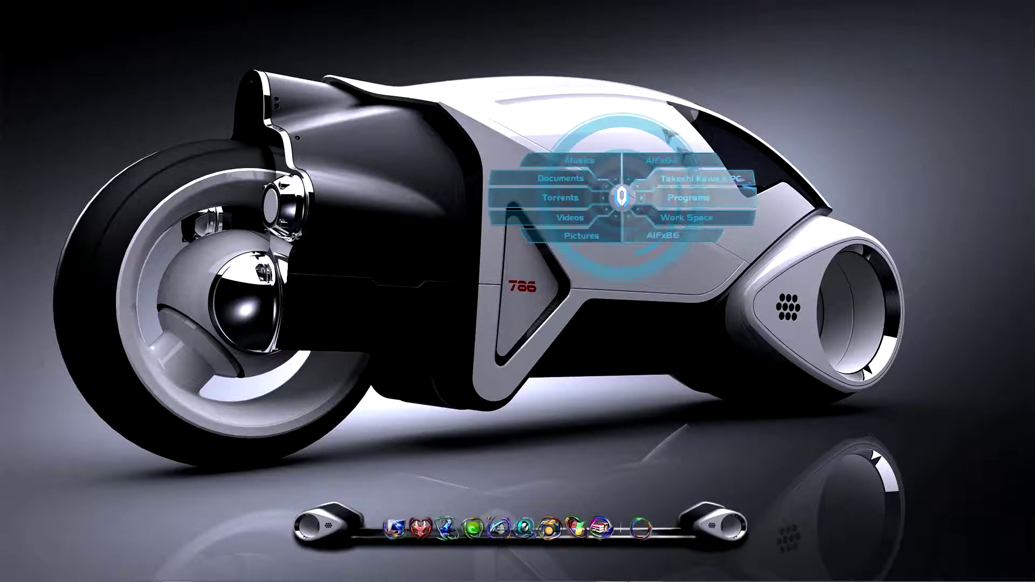
Open the launcher skin's Launcher.ini for editing and place the text window just below the skin's uppermost buttons
{"action": "right_click", "coordinate": [604, 172]}
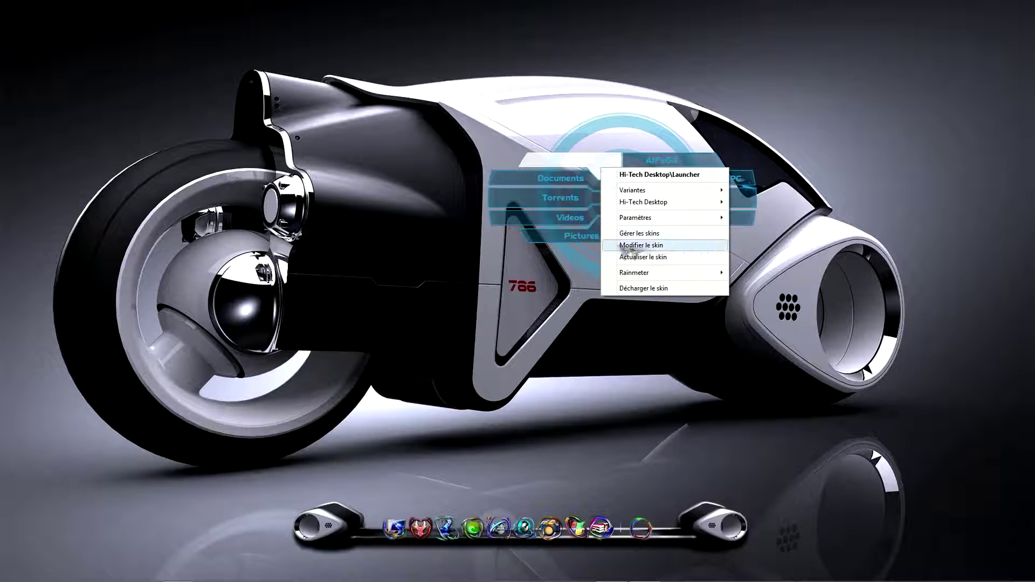
{"action": "left_click", "coordinate": [642, 245]}
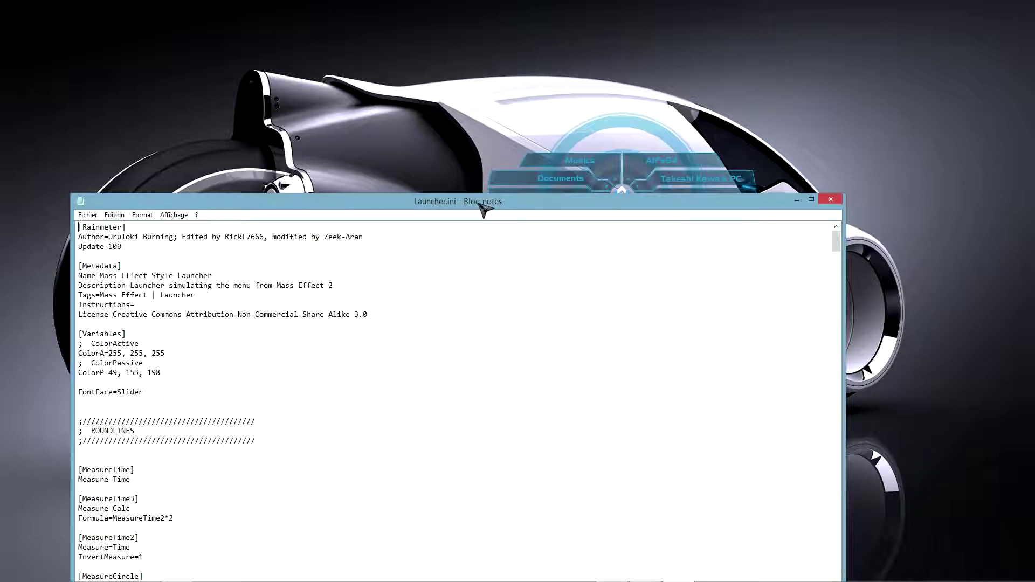
{"action": "mouse_move", "coordinate": [498, 205]}
{"action": "left_mouse_down"}
{"action": "mouse_move", "coordinate": [474, 111]}
{"action": "mouse_move", "coordinate": [495, 185]}
{"action": "left_mouse_up"}
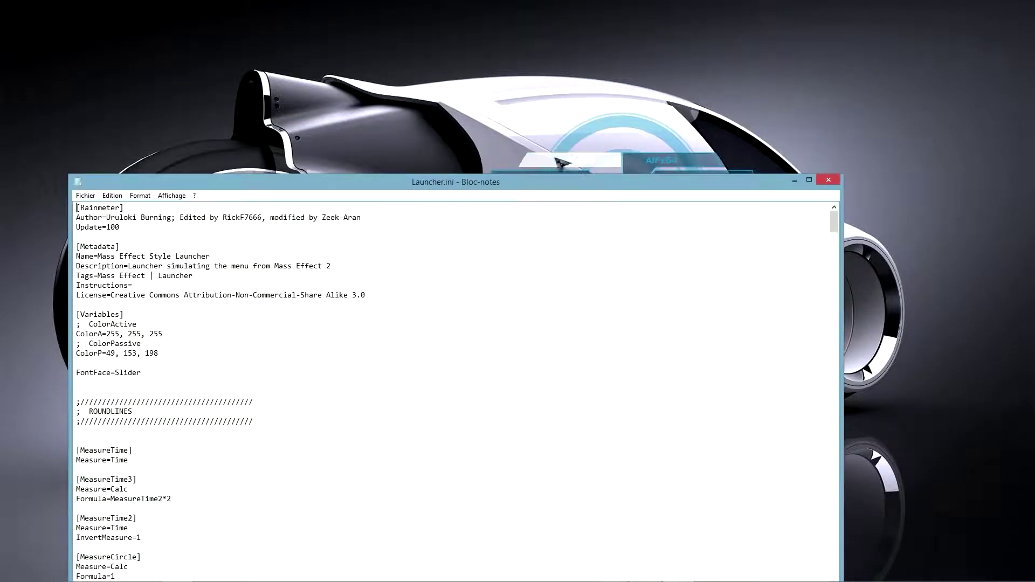
{"action": "mouse_move", "coordinate": [834, 222]}
{"action": "left_mouse_down"}
{"action": "mouse_move", "coordinate": [837, 426]}
{"action": "mouse_move", "coordinate": [836, 216]}
{"action": "left_mouse_up"}
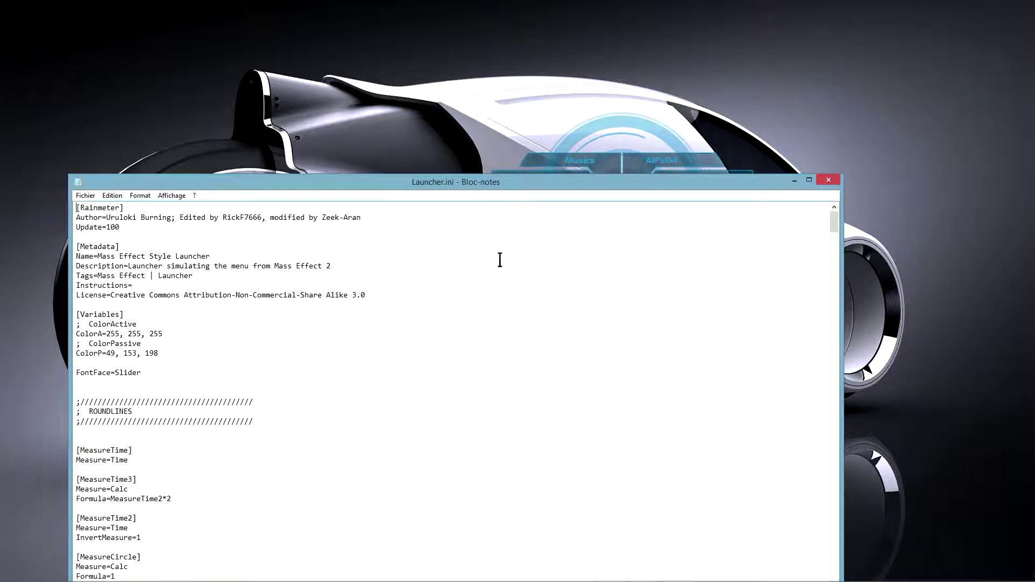
{"action": "key", "text": "ctrl+f"}
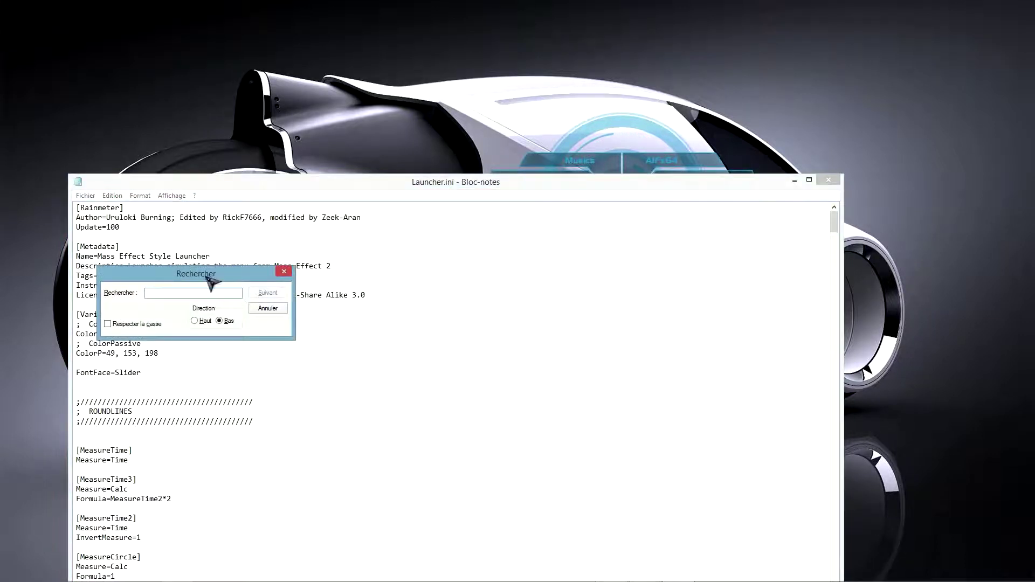
{"action": "left_click_drag", "start_coordinate": [209, 276], "coordinate": [464, 322]}
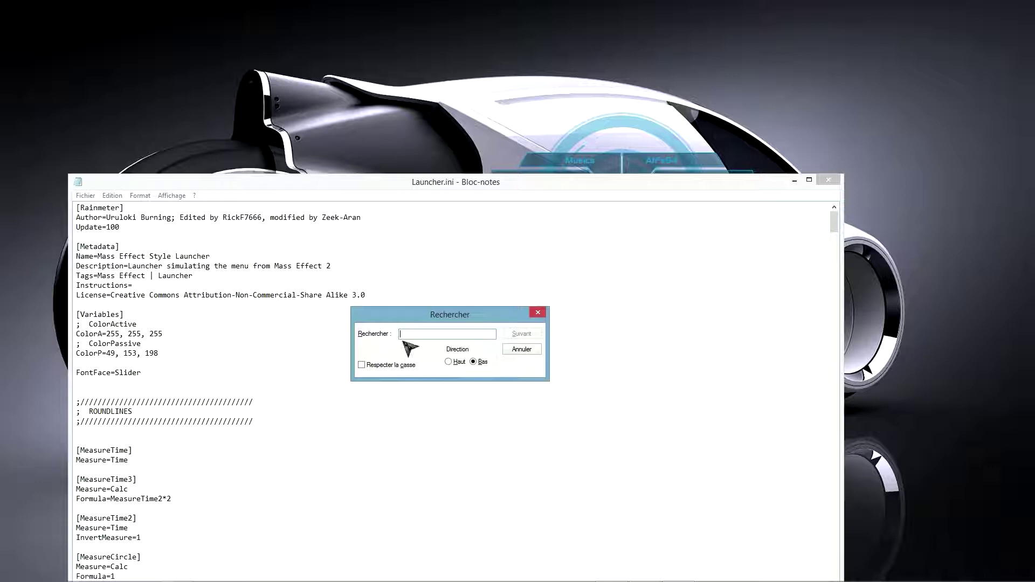
{"action": "left_click", "coordinate": [538, 312]}
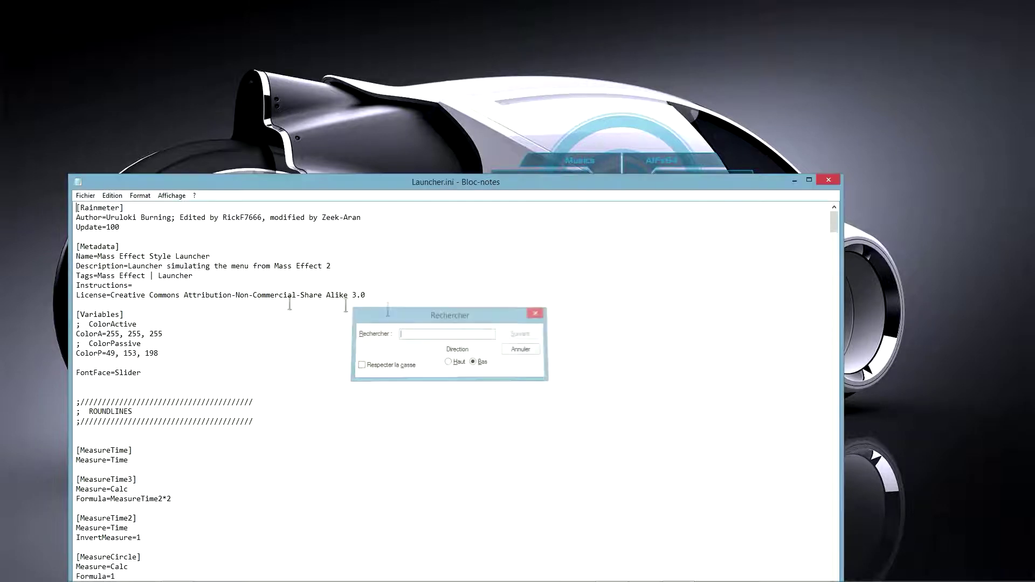
Search Launcher.ini for "music", move the text window up to show the match, and close the search dialog
{"action": "left_click", "coordinate": [112, 196]}
{"action": "left_click", "coordinate": [153, 275]}
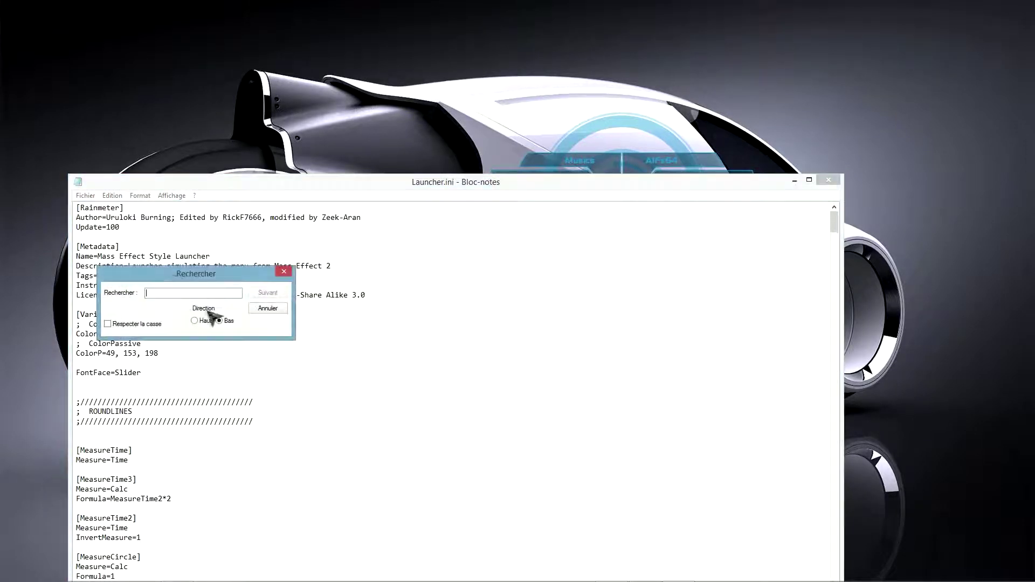
{"action": "left_click_drag", "start_coordinate": [159, 275], "coordinate": [428, 299]}
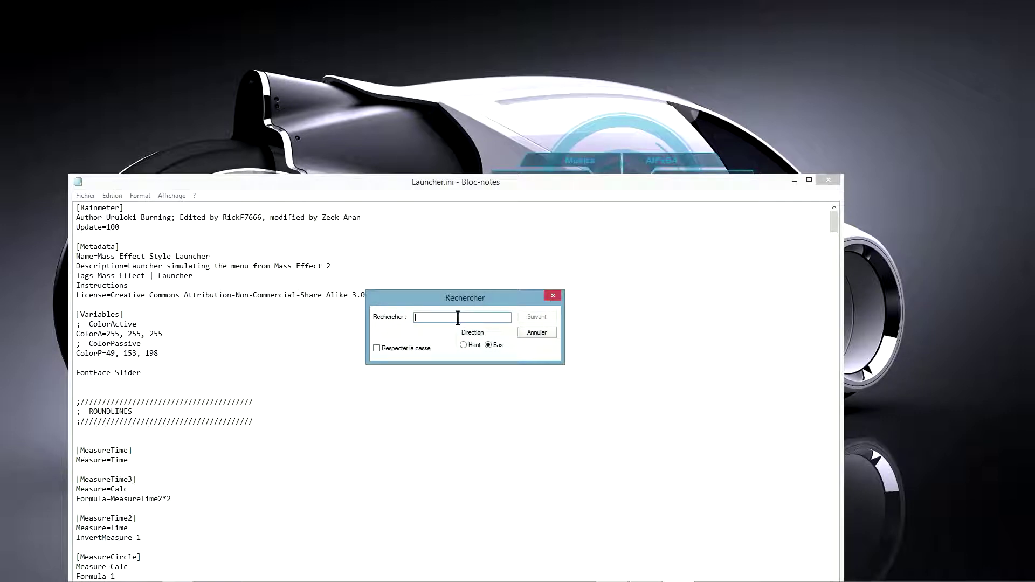
{"action": "type", "text": "music"}
{"action": "left_click", "coordinate": [537, 318]}
{"action": "left_click_drag", "start_coordinate": [498, 186], "coordinate": [493, 78]}
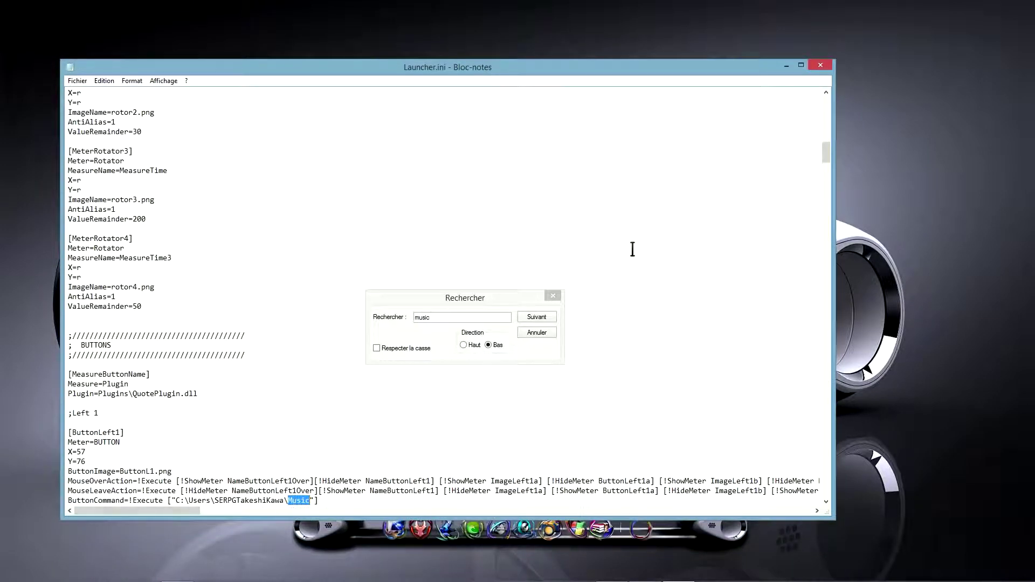
{"action": "left_click", "coordinate": [553, 296]}
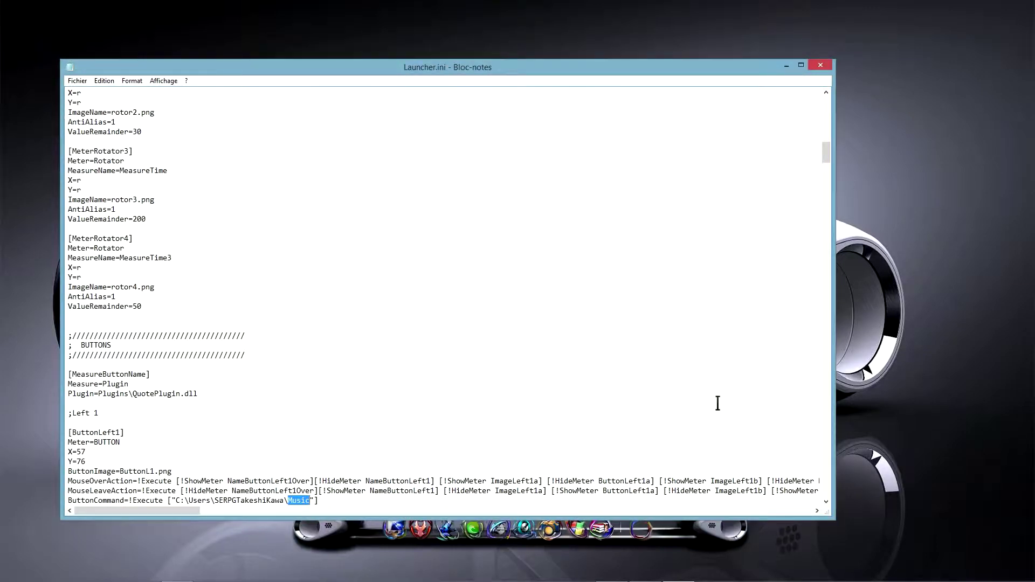
Examine the Left 1 button sections of Launcher.ini, from the ButtonLeft1 command to the NameButtonLeft1 text
{"action": "scroll", "coordinate": [717, 403], "scroll_direction": "down", "scroll_amount": 6}
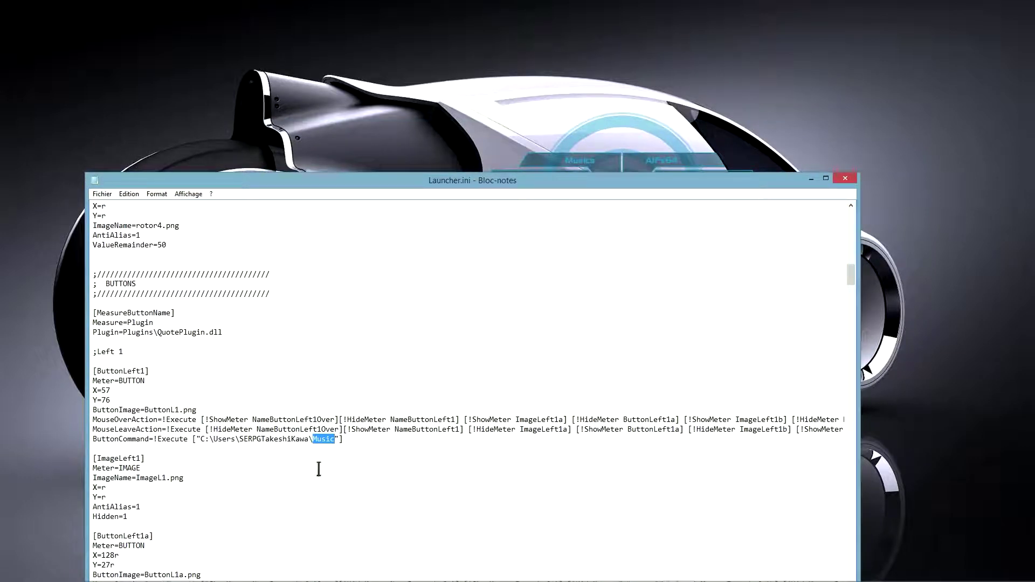
{"action": "scroll", "coordinate": [319, 469], "scroll_direction": "down", "scroll_amount": 12}
{"action": "scroll", "coordinate": [318, 471], "scroll_direction": "down", "scroll_amount": 1}
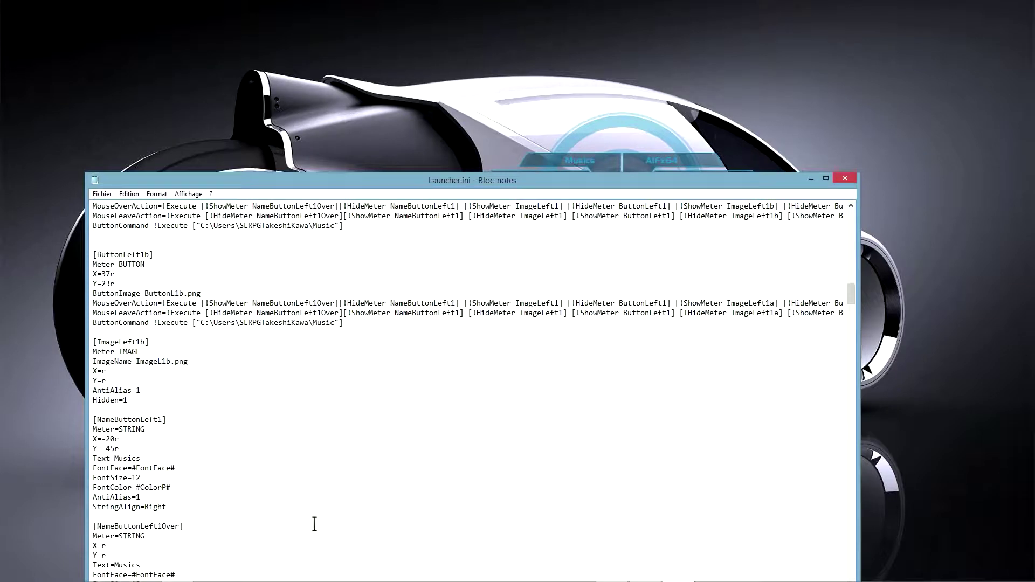
{"action": "scroll", "coordinate": [314, 524], "scroll_direction": "up", "scroll_amount": 13}
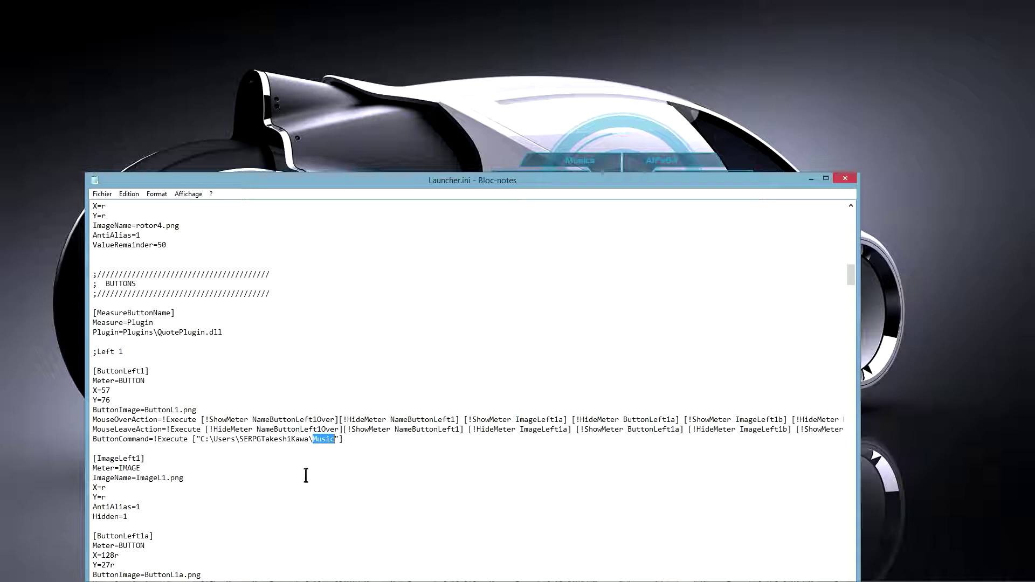
{"action": "scroll", "coordinate": [313, 480], "scroll_direction": "down", "scroll_amount": 10}
{"action": "scroll", "coordinate": [311, 481], "scroll_direction": "up", "scroll_amount": 10}
{"action": "scroll", "coordinate": [206, 513], "scroll_direction": "down", "scroll_amount": 4}
{"action": "scroll", "coordinate": [206, 513], "scroll_direction": "up", "scroll_amount": 6}
{"action": "scroll", "coordinate": [206, 513], "scroll_direction": "down", "scroll_amount": 3}
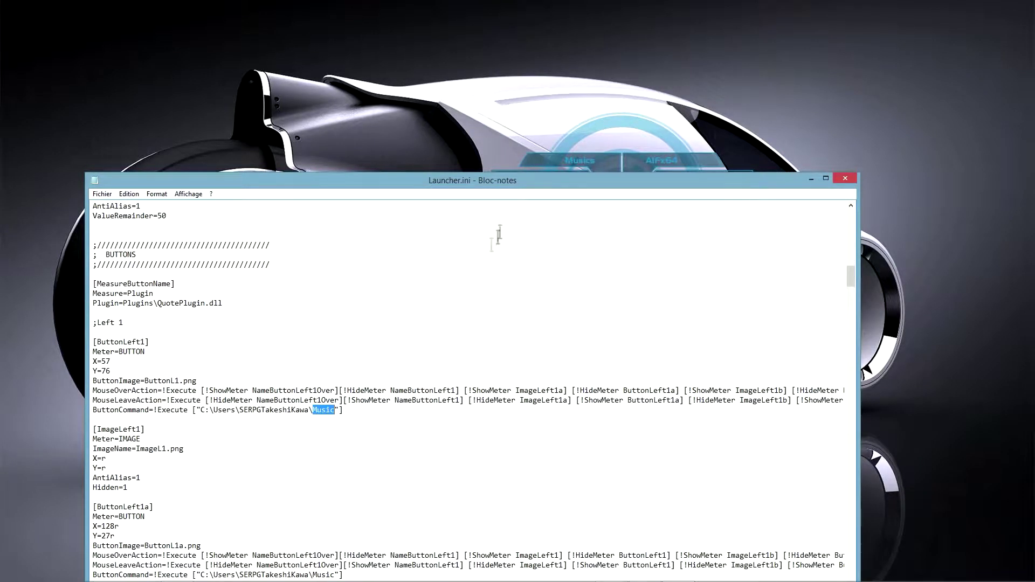
Compare the ;Left 1 and ;Left 2 headings in Launcher.ini with the Musics and Documents buttons of the launcher skin
{"action": "left_click_drag", "start_coordinate": [527, 185], "coordinate": [512, 197]}
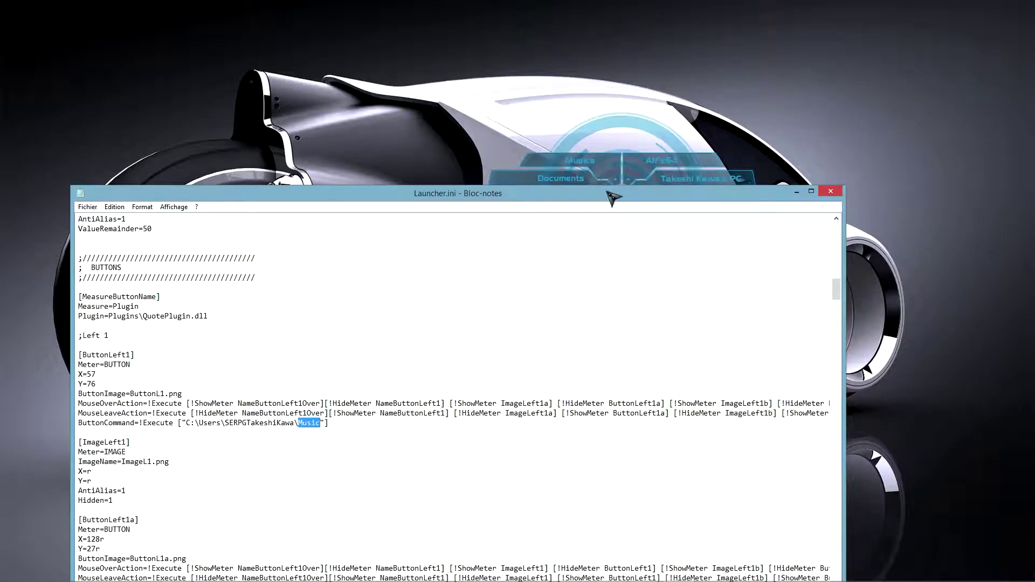
{"action": "left_click_drag", "start_coordinate": [619, 189], "coordinate": [613, 221]}
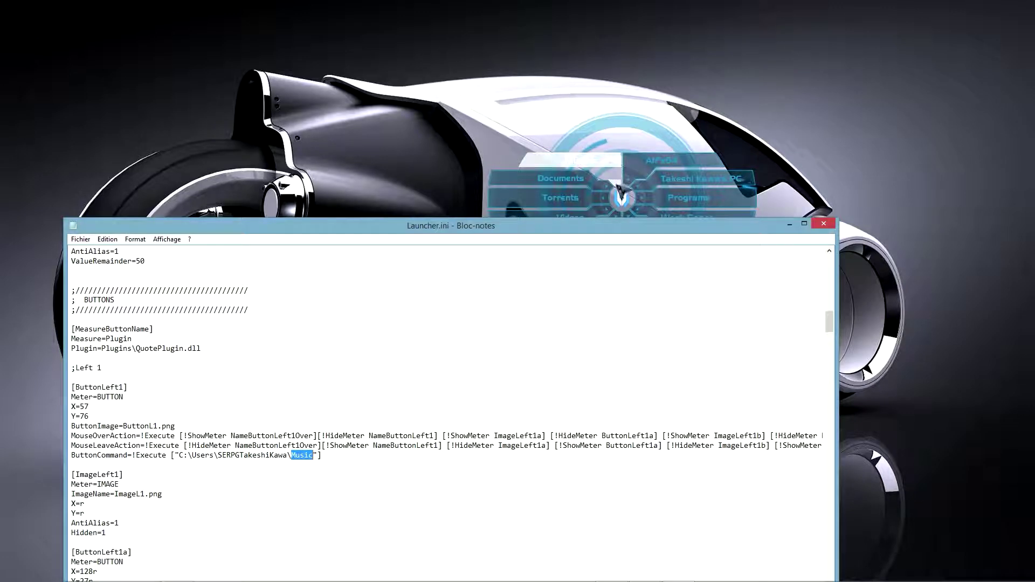
{"action": "left_click_drag", "start_coordinate": [477, 226], "coordinate": [480, 182]}
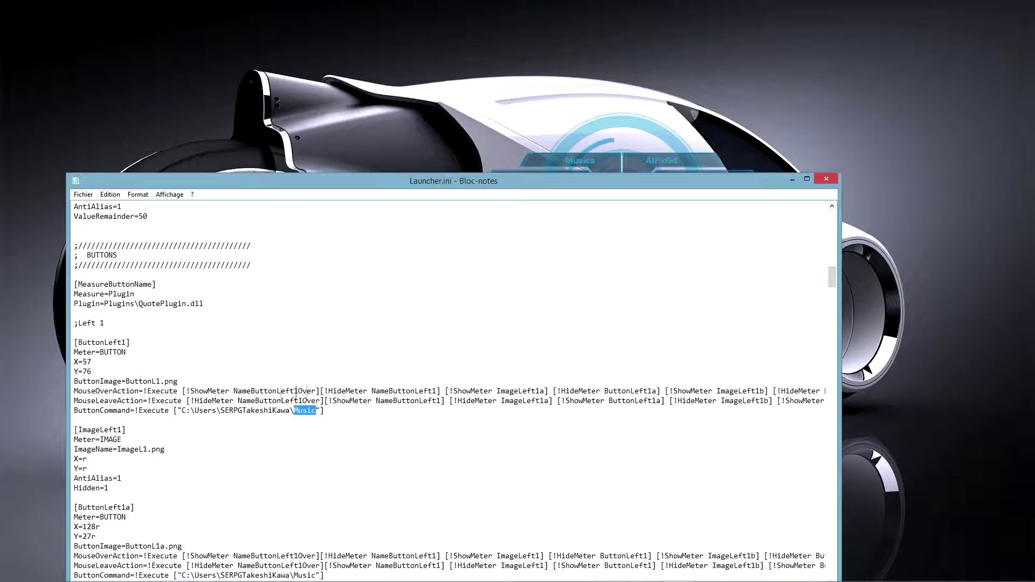
{"action": "left_click_drag", "start_coordinate": [113, 324], "coordinate": [74, 323]}
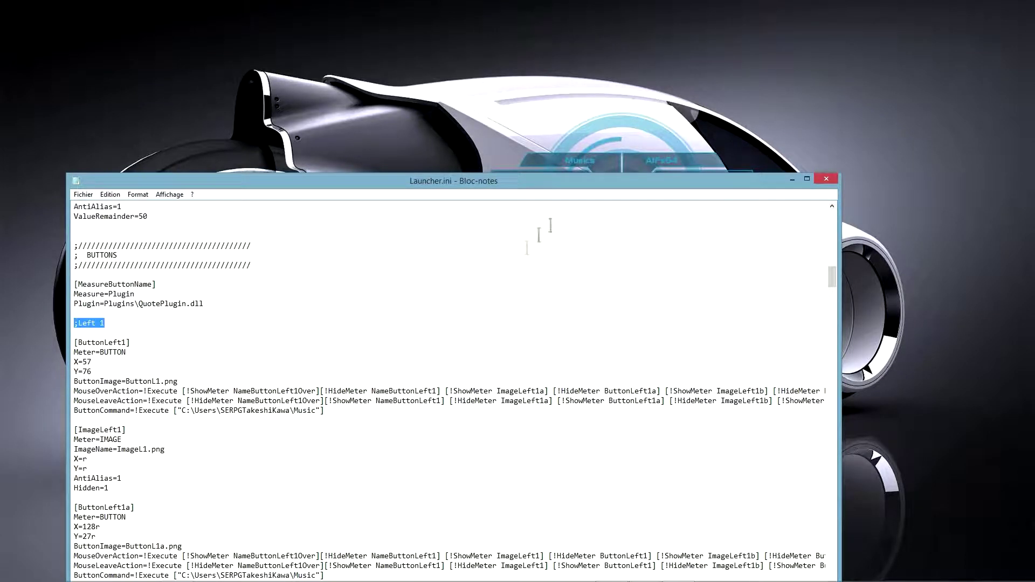
{"action": "scroll", "coordinate": [147, 365], "scroll_direction": "down", "scroll_amount": 15}
{"action": "scroll", "coordinate": [147, 365], "scroll_direction": "down", "scroll_amount": 10}
{"action": "left_click_drag", "start_coordinate": [123, 381], "coordinate": [74, 381]}
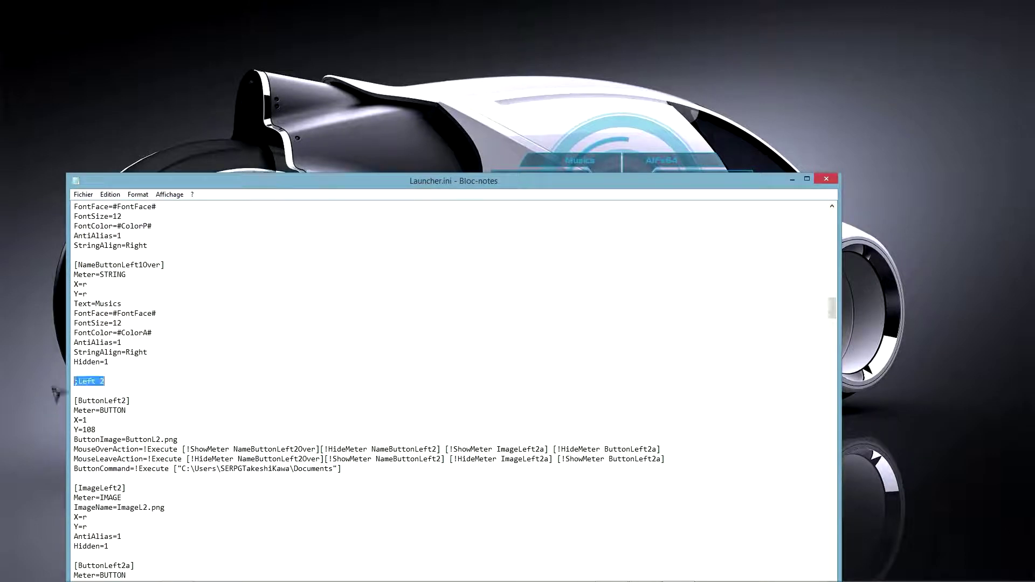
{"action": "left_click_drag", "start_coordinate": [568, 183], "coordinate": [568, 210]}
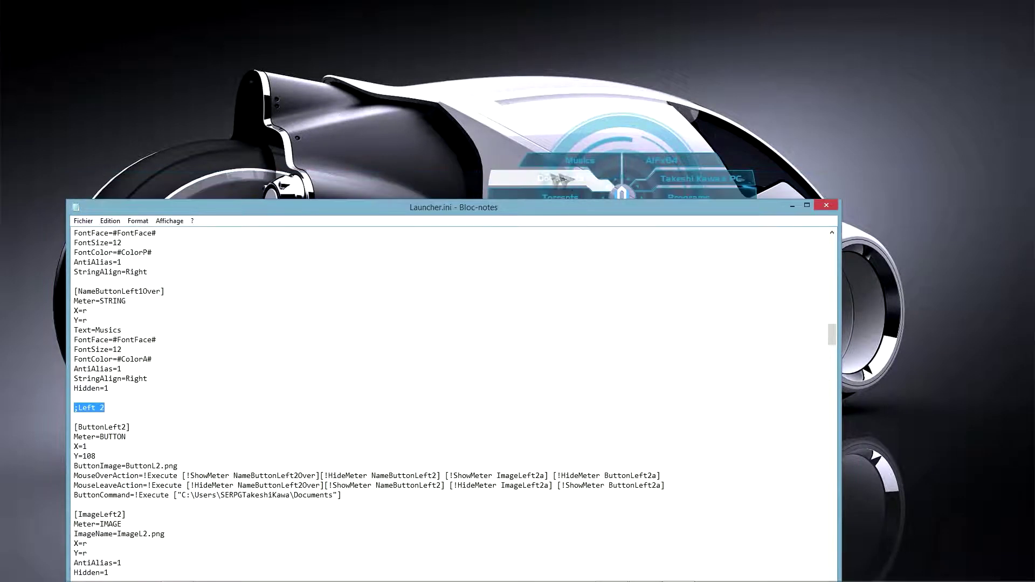
{"action": "left_click_drag", "start_coordinate": [493, 211], "coordinate": [491, 185]}
Return to the ;Left 1 heading and highlight the whole ButtonLeft1 block through its ButtonCommand line
{"action": "scroll", "coordinate": [234, 449], "scroll_direction": "up", "scroll_amount": 14}
{"action": "scroll", "coordinate": [234, 449], "scroll_direction": "up", "scroll_amount": 7}
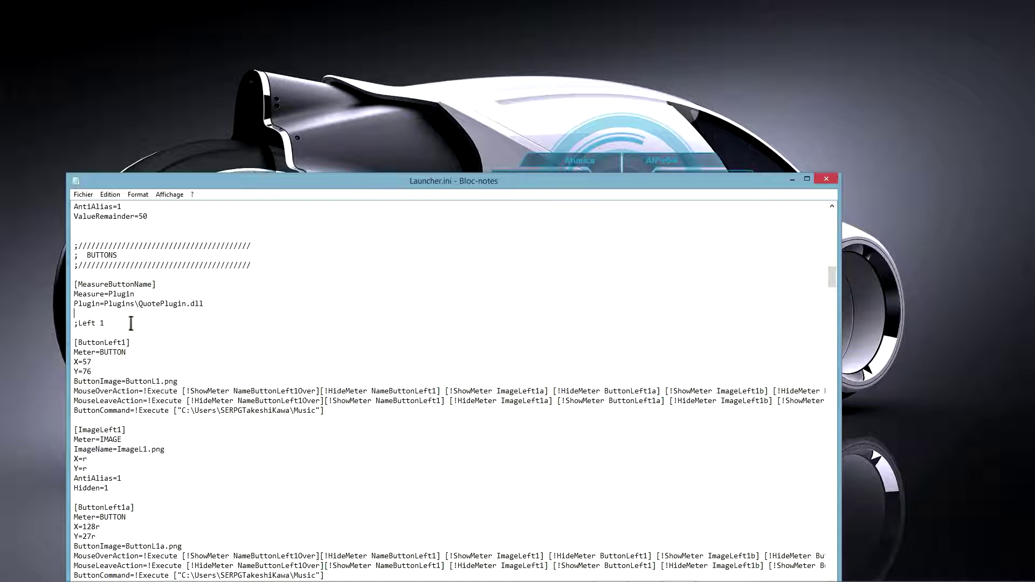
{"action": "key", "text": "Down"}
{"action": "key", "text": "shift+End"}
{"action": "left_click_drag", "start_coordinate": [72, 344], "coordinate": [370, 413]}
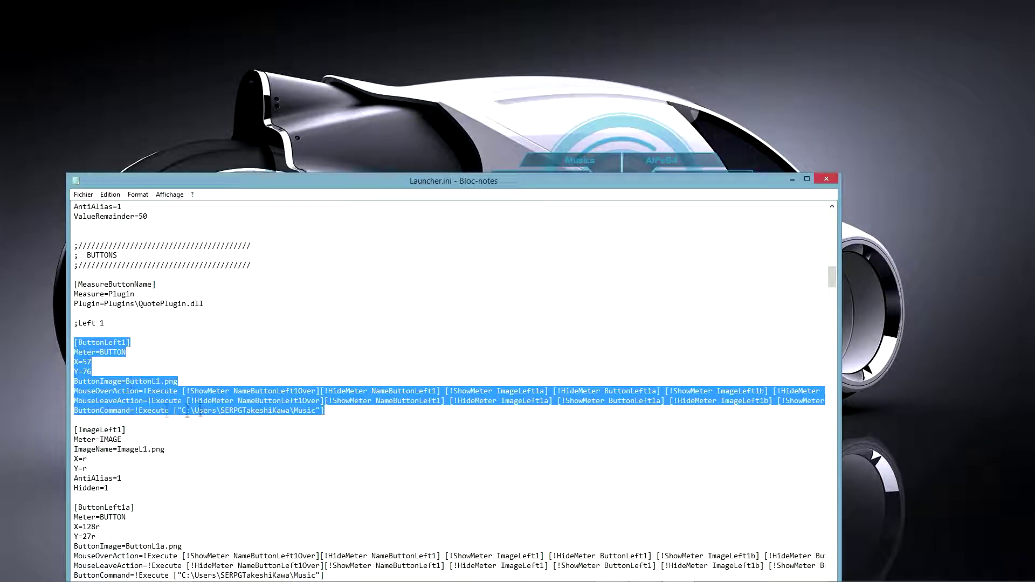
Highlight ButtonLeft1's ButtonImage line, and the quoted Music folder path in its ButtonCommand line
{"action": "left_click", "coordinate": [100, 381]}
{"action": "left_click_drag", "start_coordinate": [75, 381], "coordinate": [164, 384]}
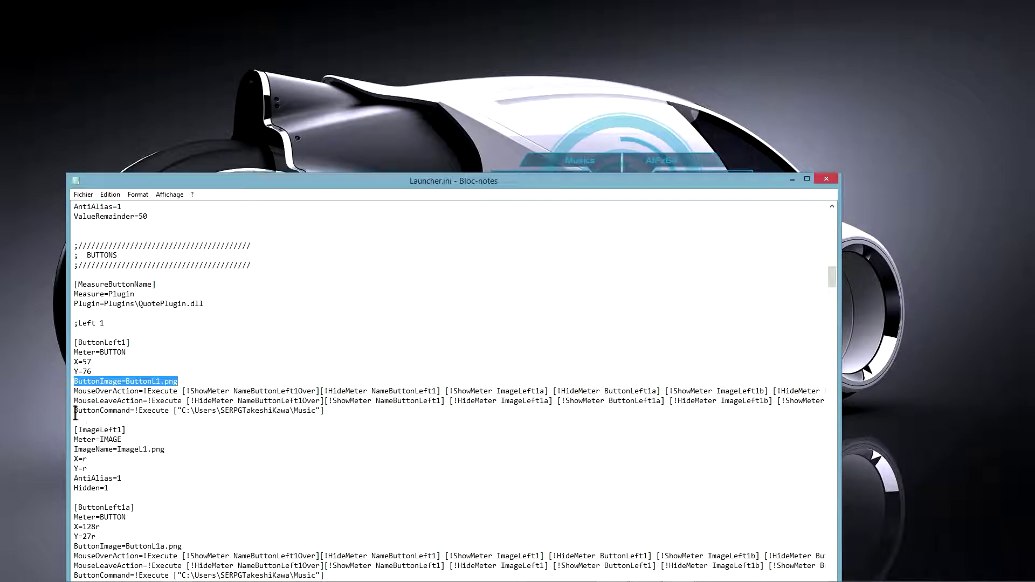
{"action": "left_click_drag", "start_coordinate": [135, 411], "coordinate": [322, 411]}
{"action": "left_click", "coordinate": [182, 411]}
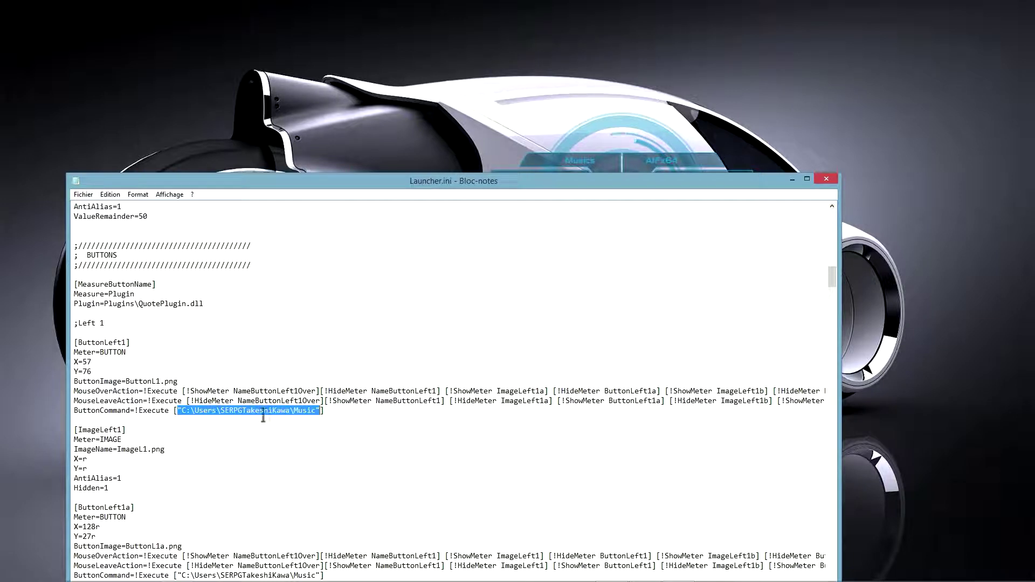
Highlight the ImageLeft1 block from its header to the Hidden=1 line
{"action": "scroll", "coordinate": [170, 445], "scroll_direction": "down", "scroll_amount": 2}
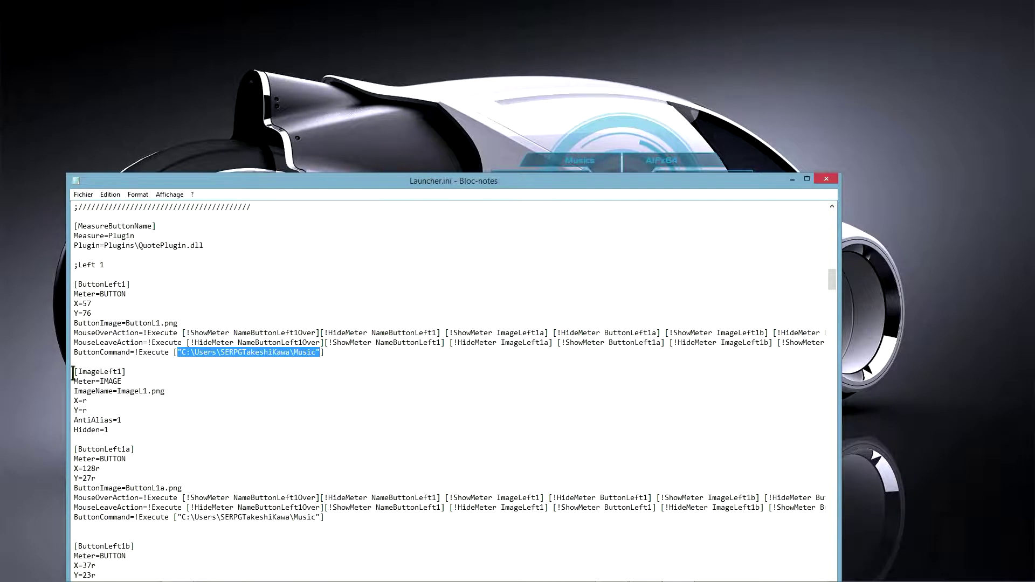
{"action": "left_click_drag", "start_coordinate": [73, 372], "coordinate": [146, 428]}
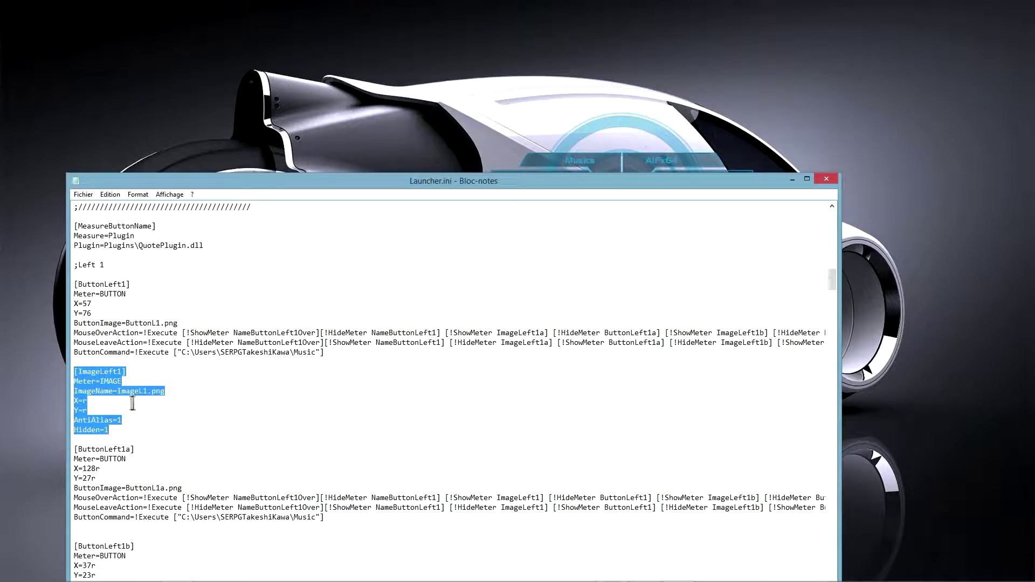